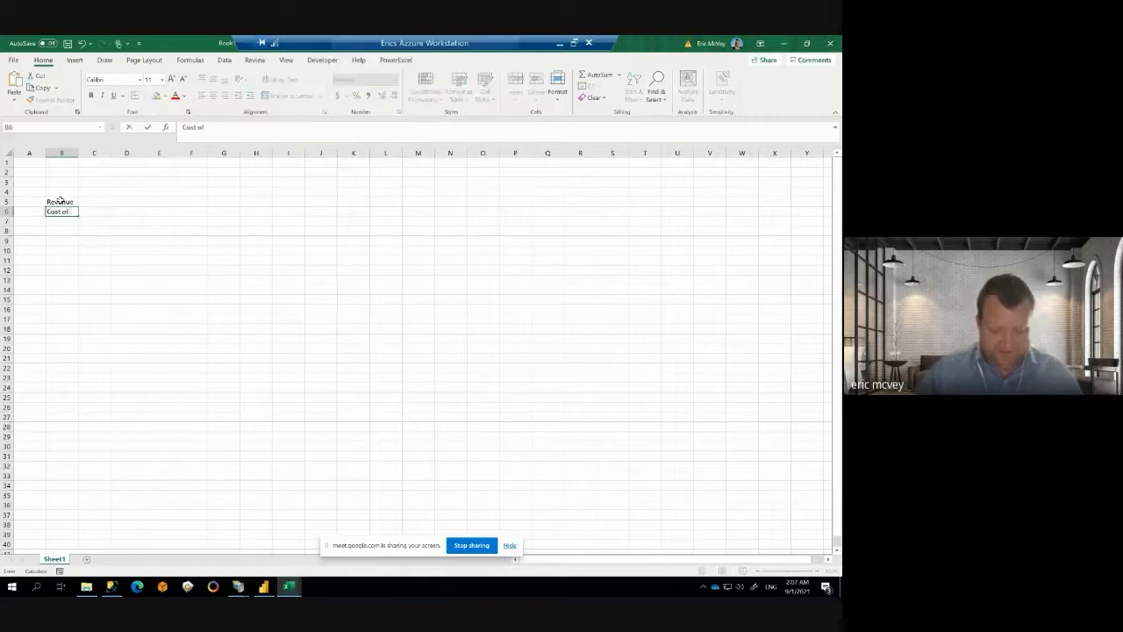
Step: Complete the row label Cost of Sales in B6 and enter Gross Profit in B7
type("Sales")
key("Return")
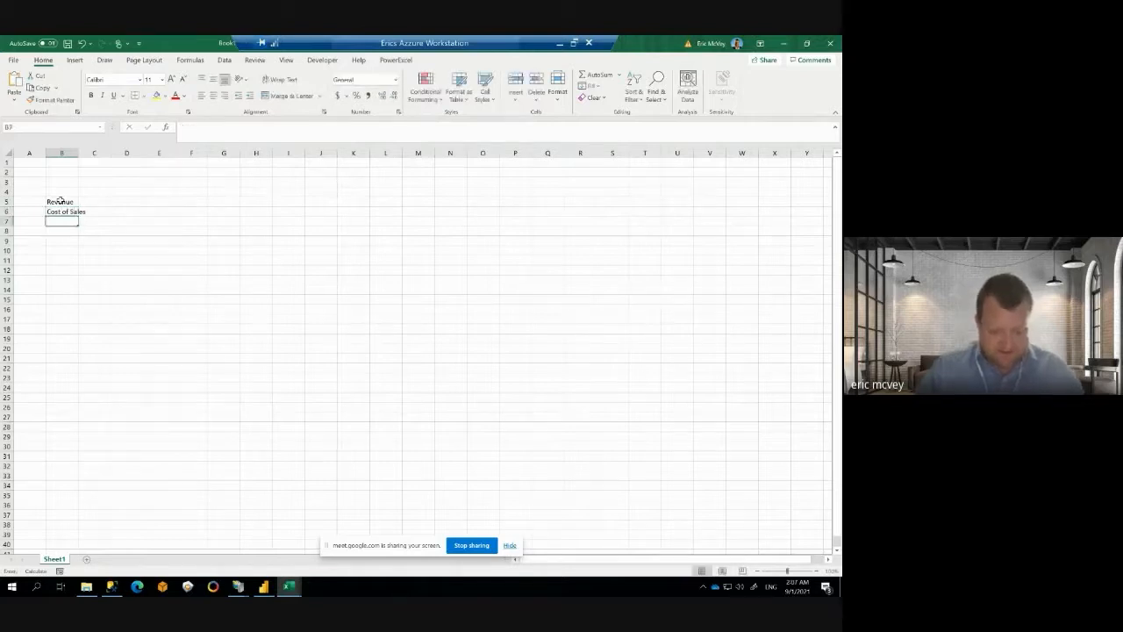
type("Gross Profit")
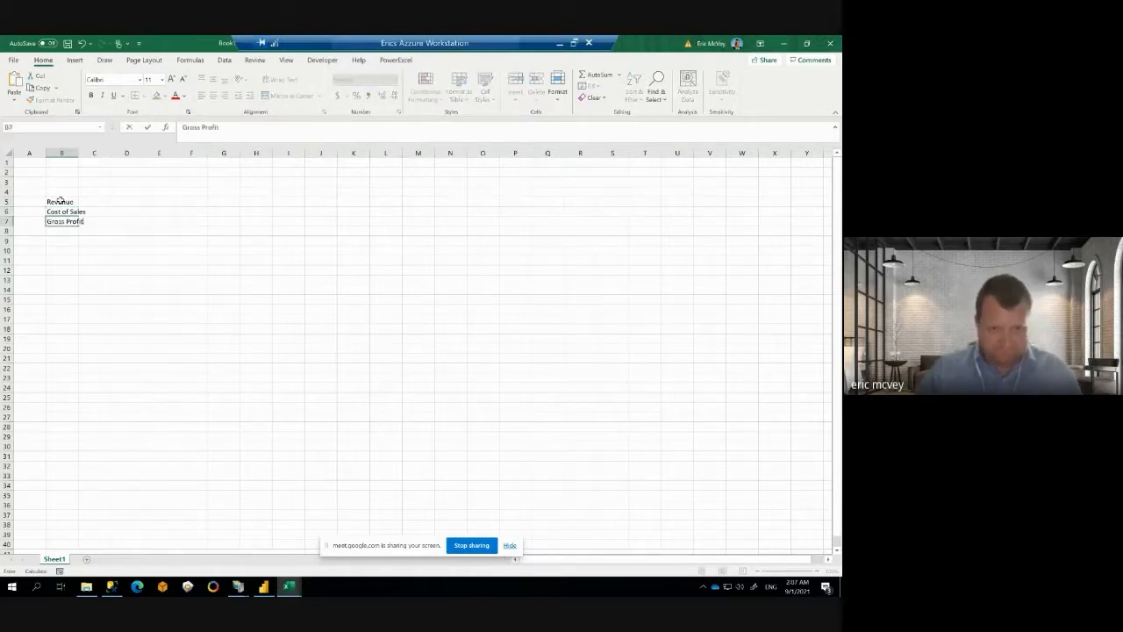
key("Return")
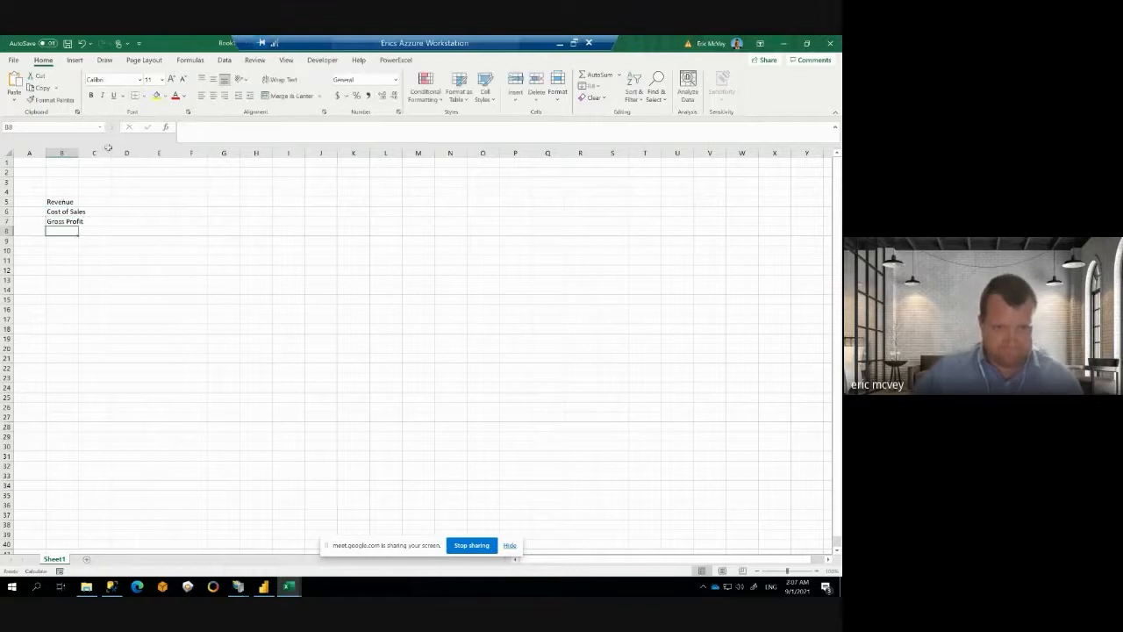
Step: Enter the column headings Jan, Feb, Mar and Q1 in C4:F4 and widen column B to fit its labels
left_click(100, 192)
type("Jan")
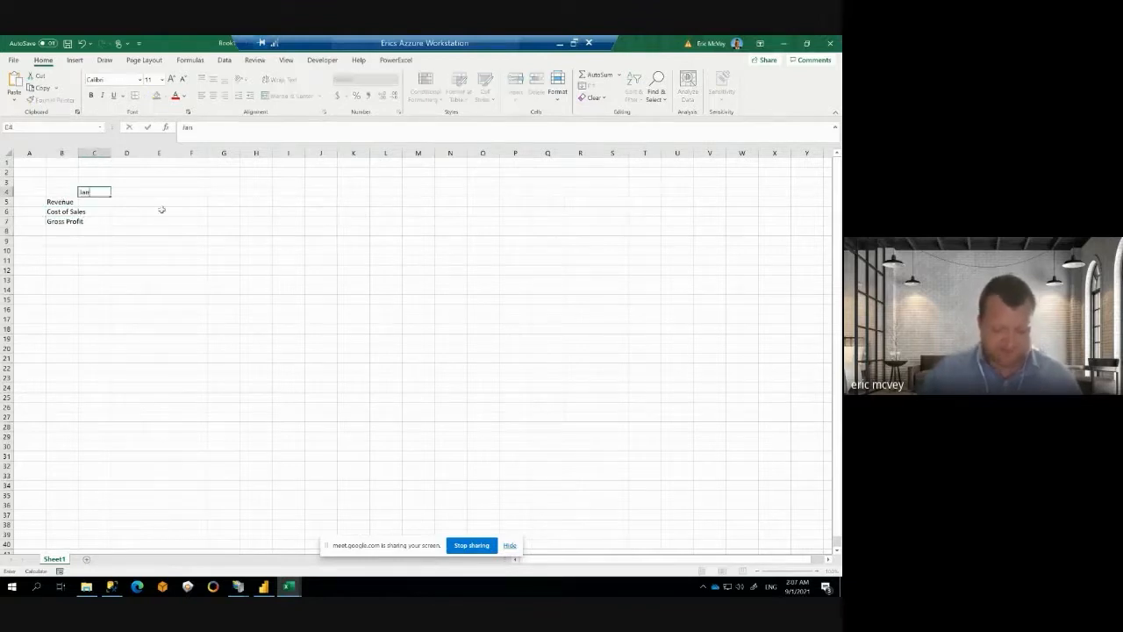
key("Tab")
type("Feb")
key("Tab")
type("M")
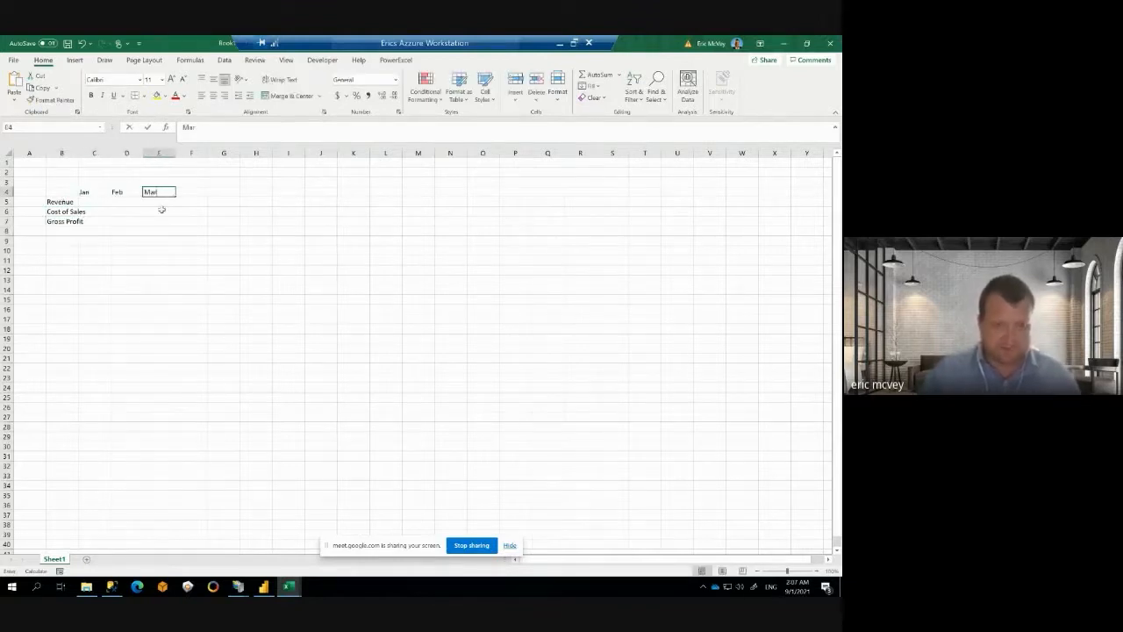
key("Tab")
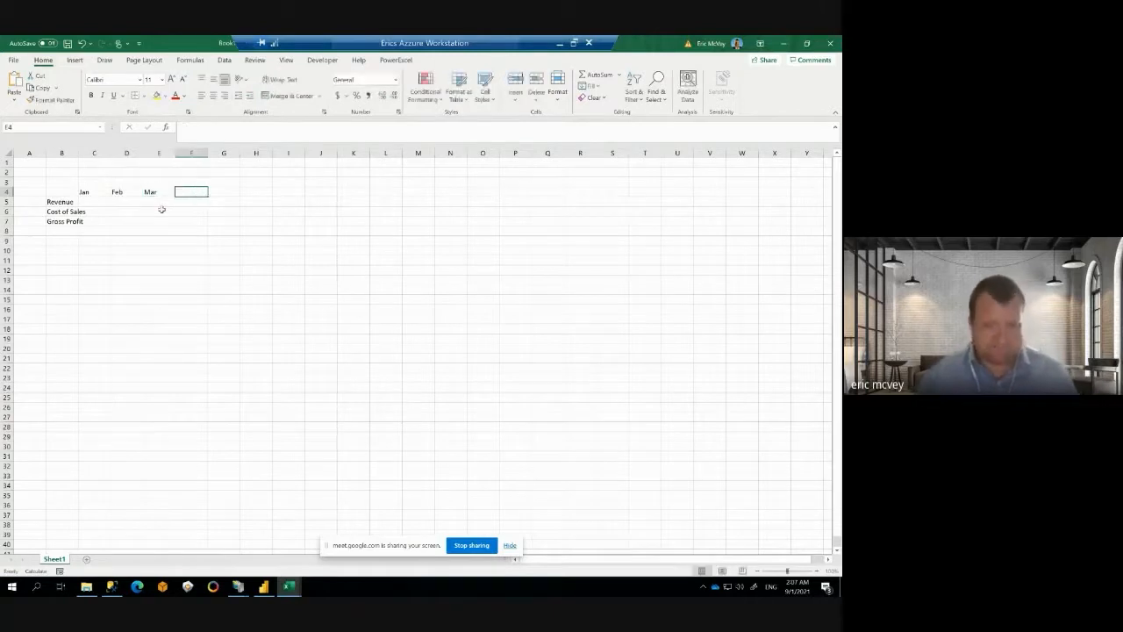
type("Q1")
key("Return")
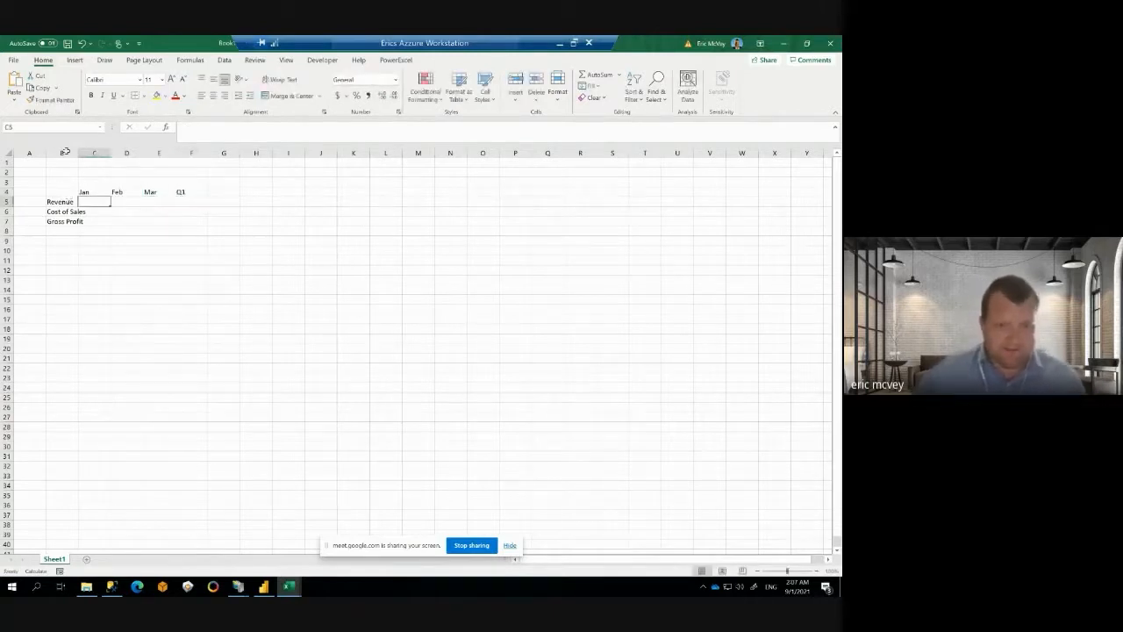
left_click_drag(78, 152, 105, 154)
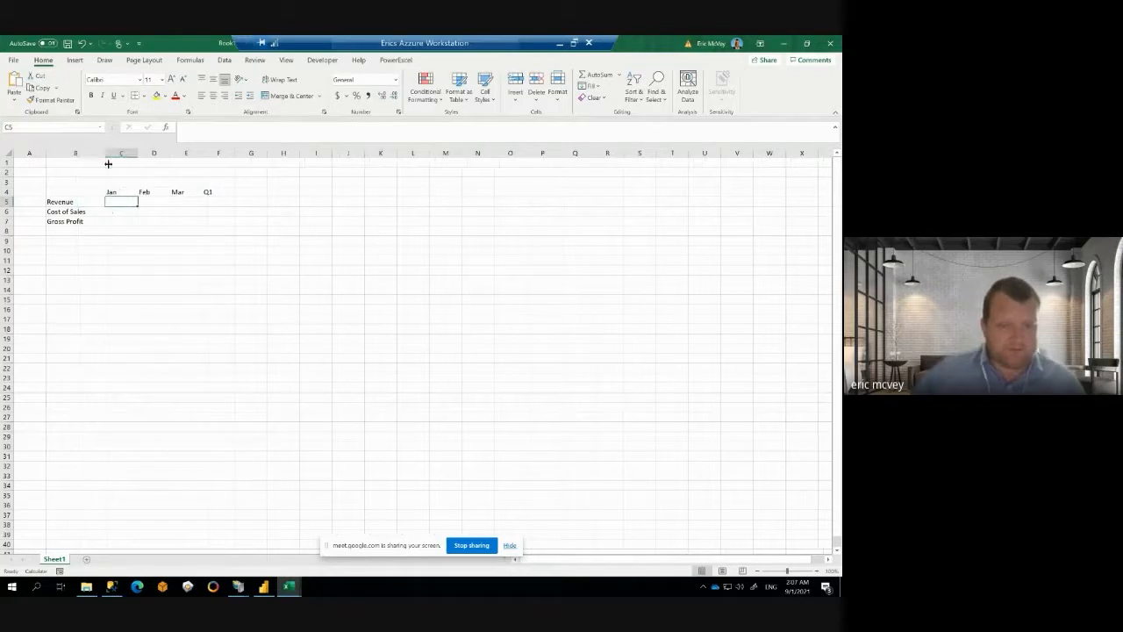
Step: Calculate January's gross profit in C7 with =C5-C6 and fill the formula across to March in E7
left_click(116, 222)
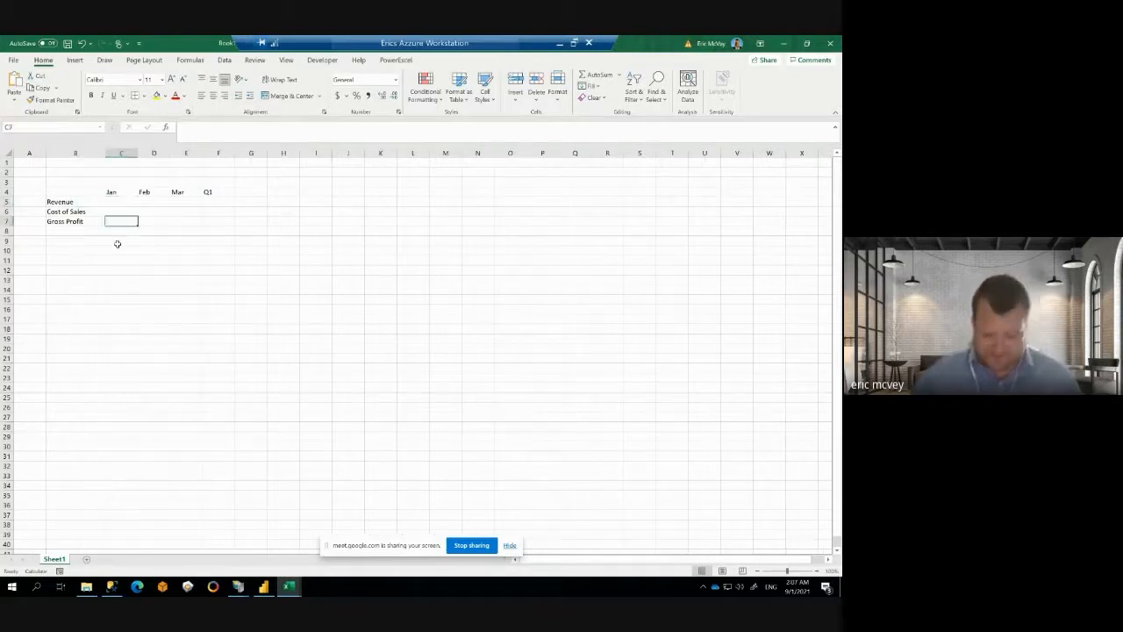
type("=")
left_click(128, 203)
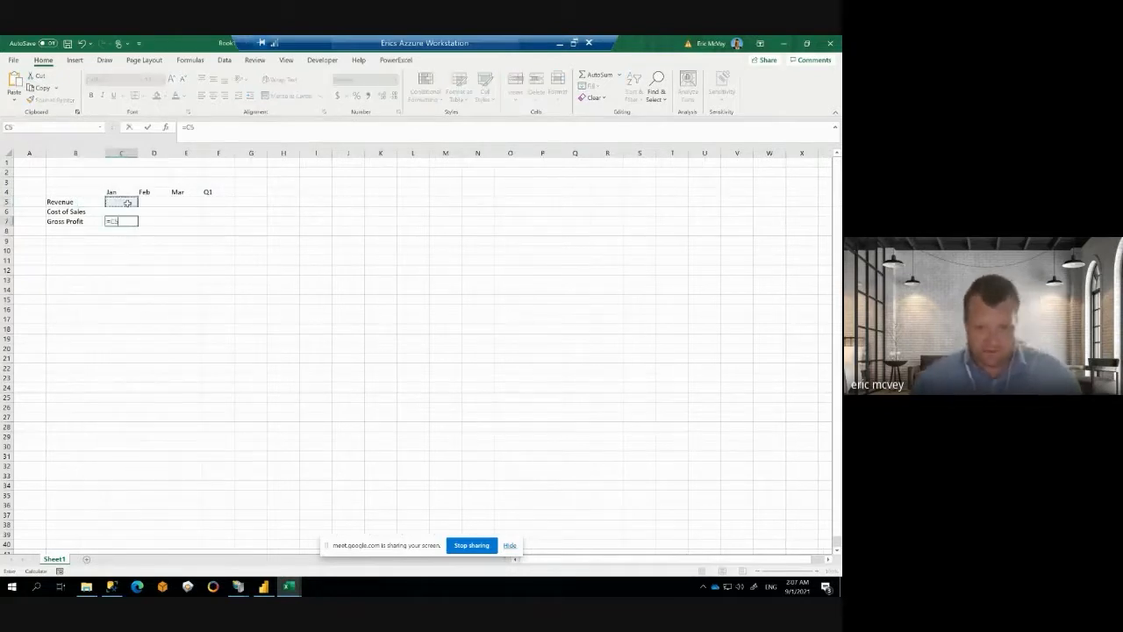
type("-")
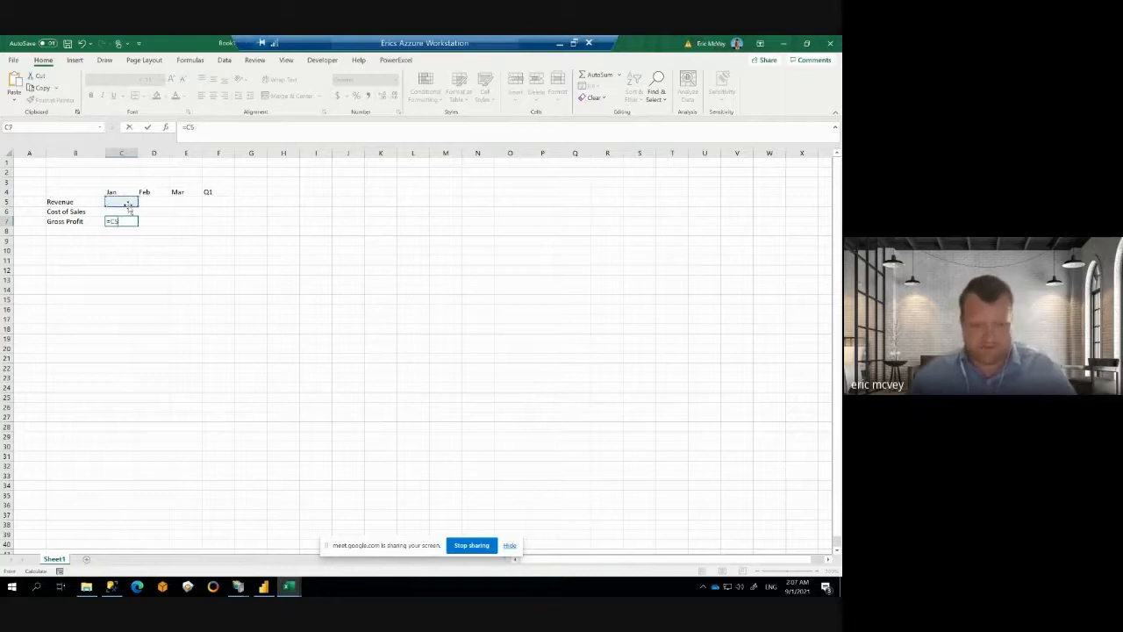
left_click(128, 211)
key("Return")
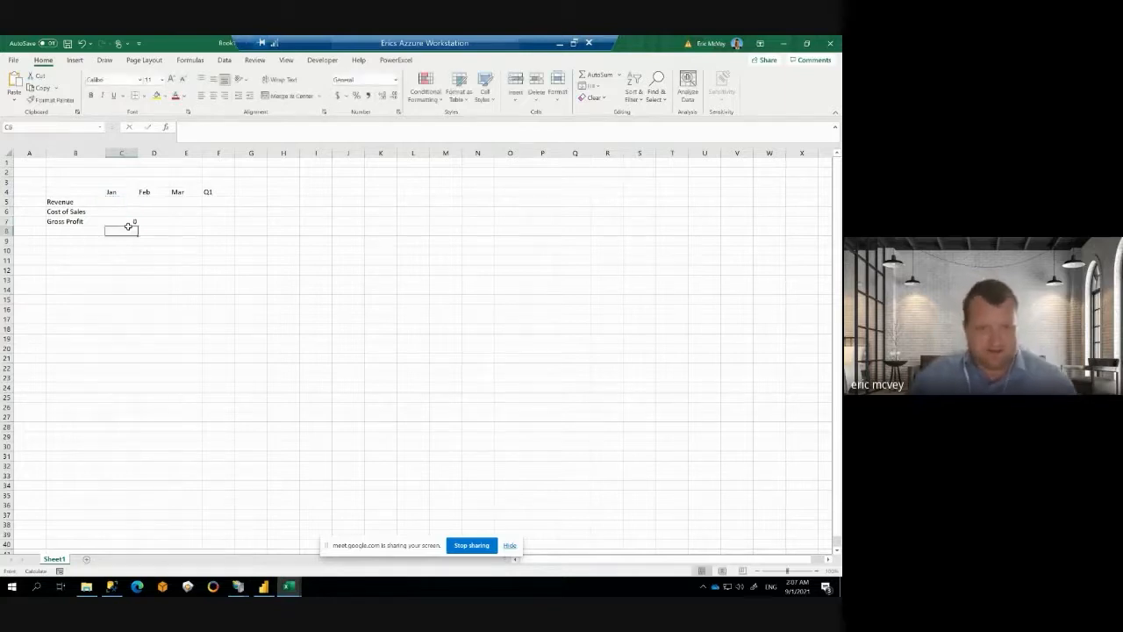
left_click(131, 221)
left_click_drag(138, 226, 209, 212)
Step: Total the Q1 revenue in F5 with =SUM(C5:E5) and fill the formula down to F7
left_click(220, 202)
type("=sum(")
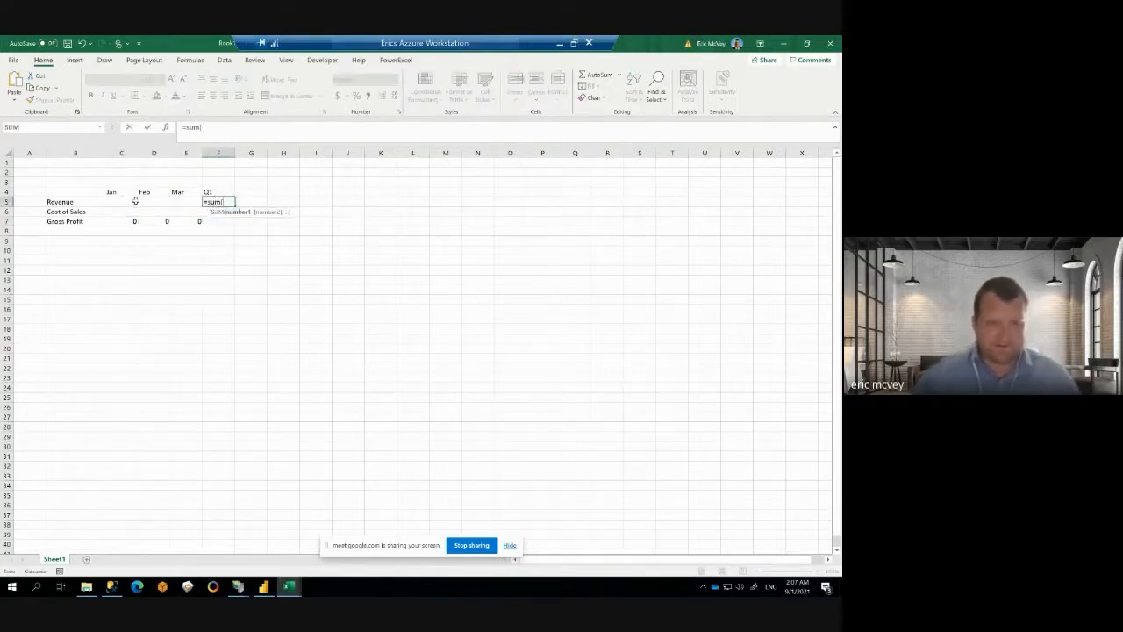
left_click_drag(136, 202, 195, 202)
type(")")
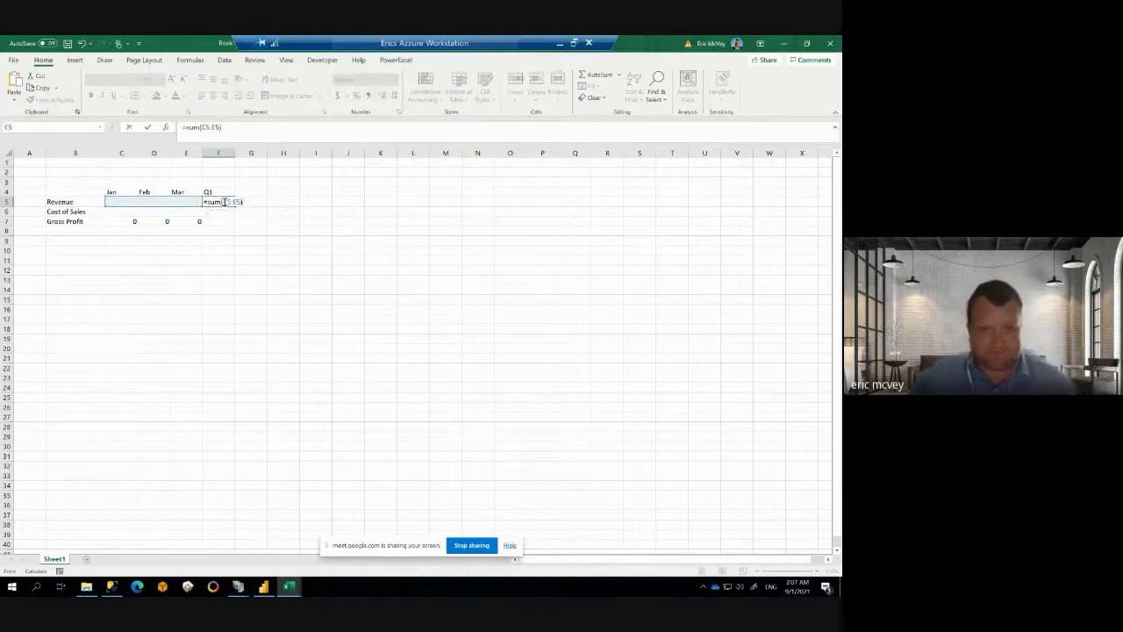
key("ctrl+Return")
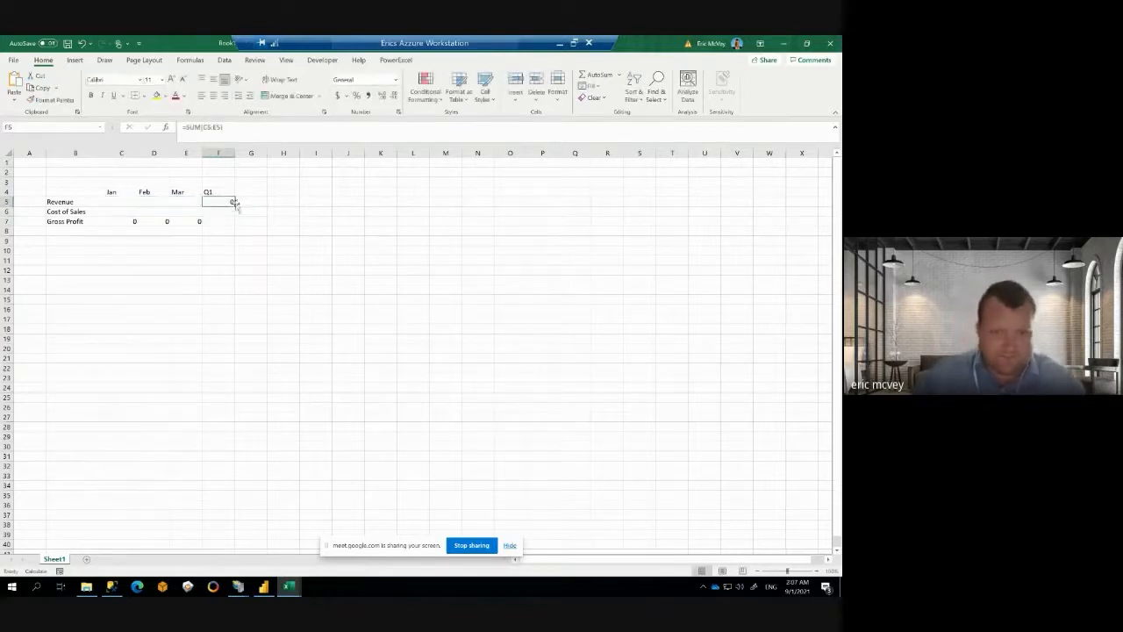
left_click_drag(235, 204, 232, 221)
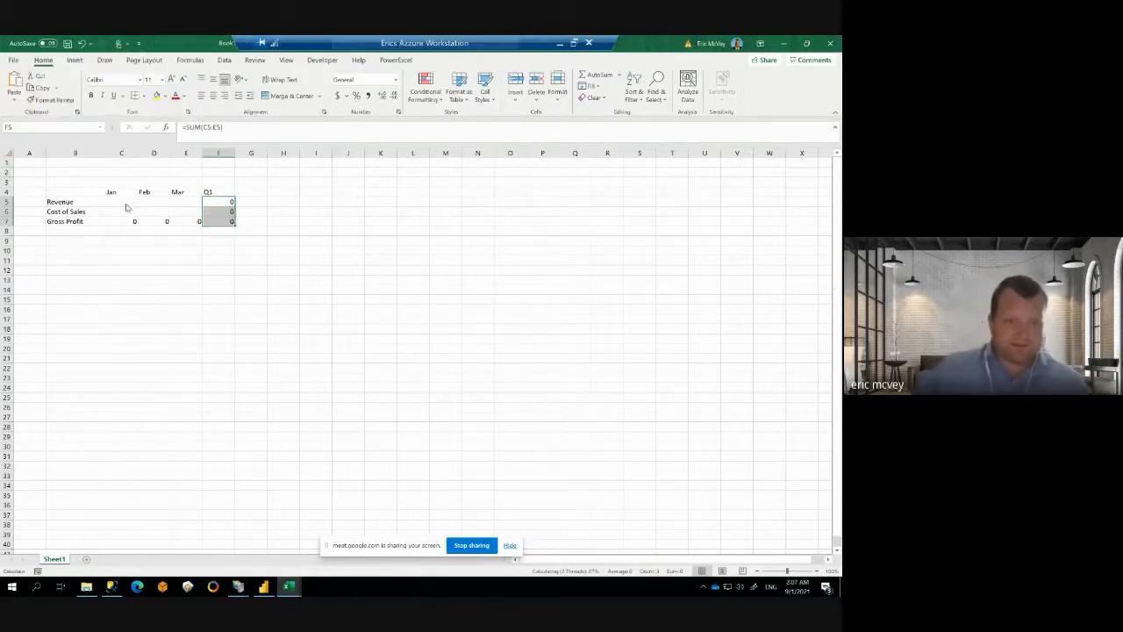
Step: Enter the monthly revenue values 500, 600 and 700 for Jan, Feb and Mar in C5:E5
left_click(125, 204)
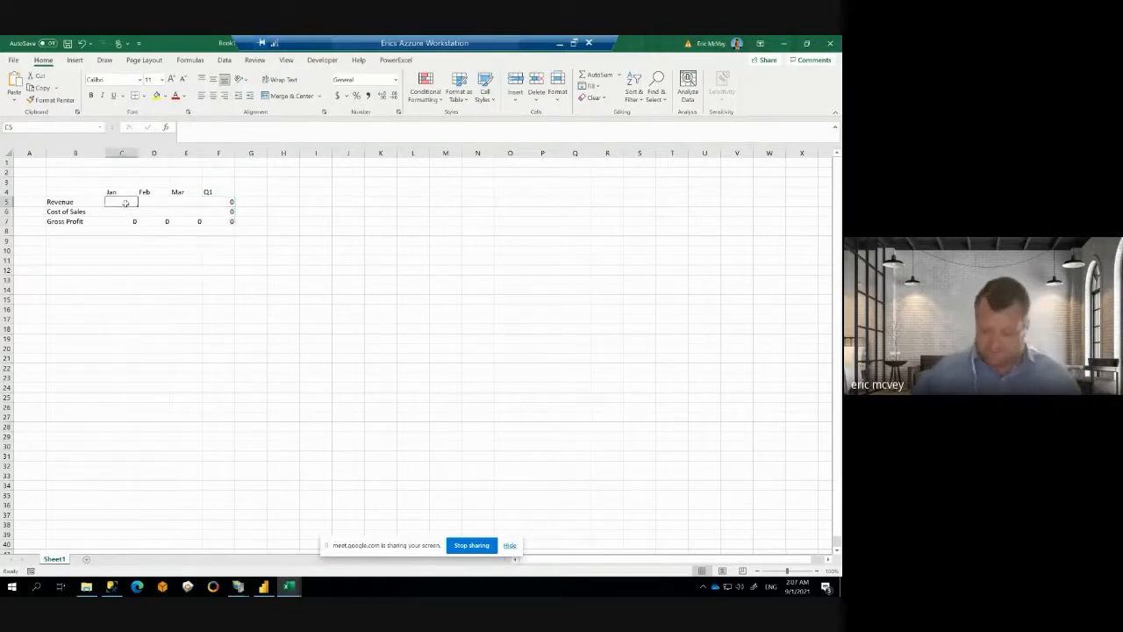
type("500")
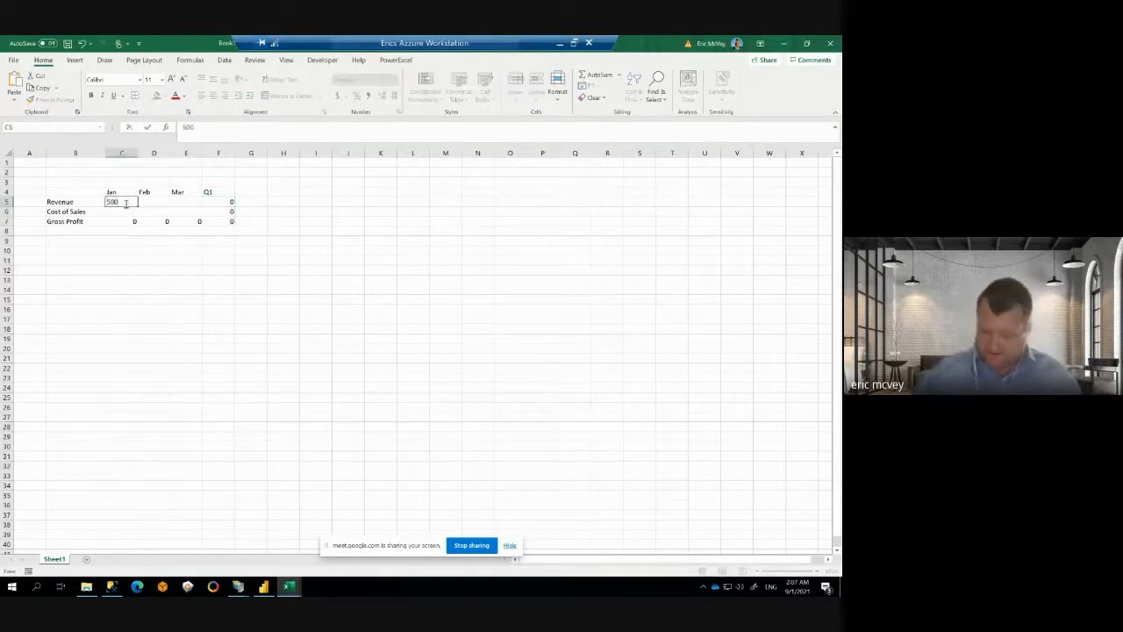
key("Tab")
type("600")
key("Tab")
key("Return")
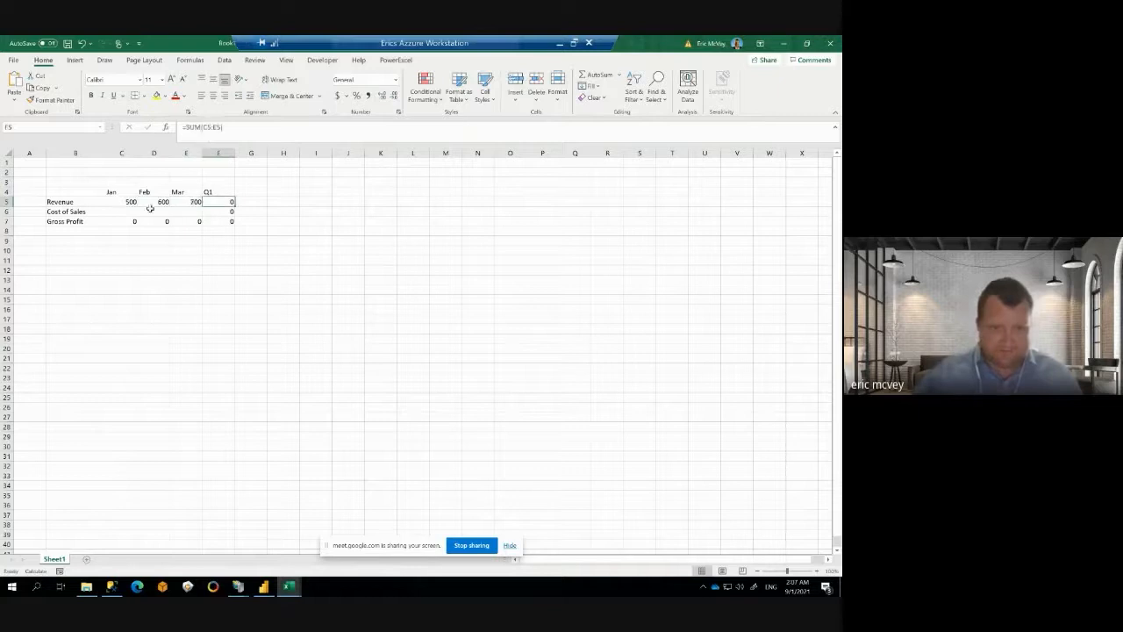
Step: Enter the monthly cost of sales values 250, 300 and 350 for Jan, Feb and Mar in C6:E6
type("2")
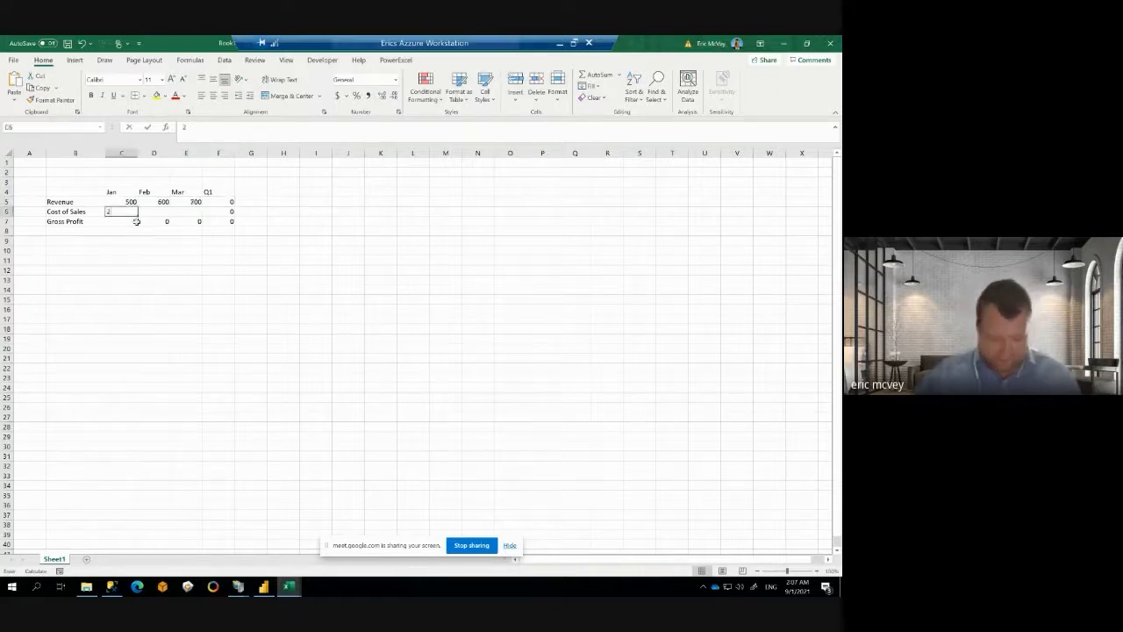
type("50")
key("Tab")
type("300")
key("Tab")
type("350")
key("Return")
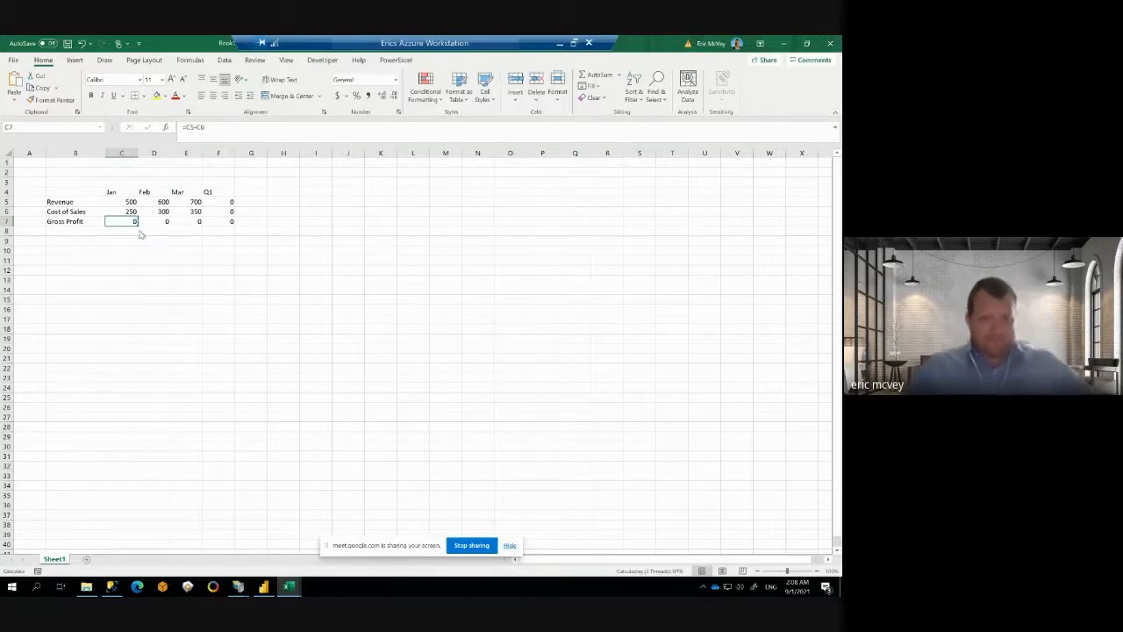
left_click(82, 172)
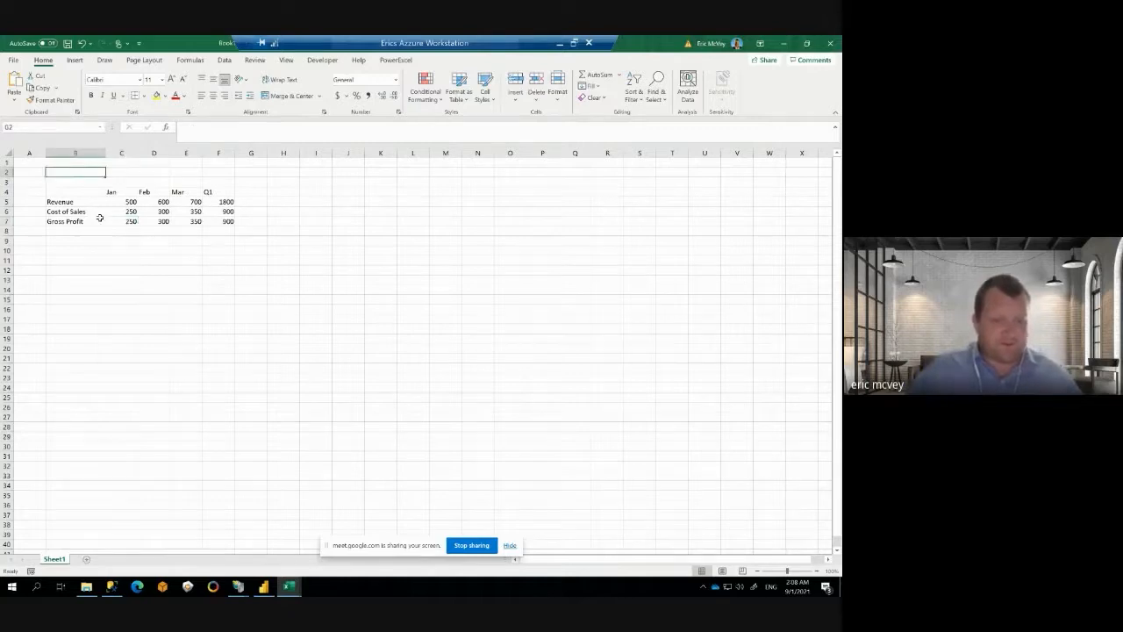
Step: Fill the row label cells B4:B7 and the heading cells C4:F4 with light green
left_click_drag(83, 194, 85, 223)
left_click(165, 95)
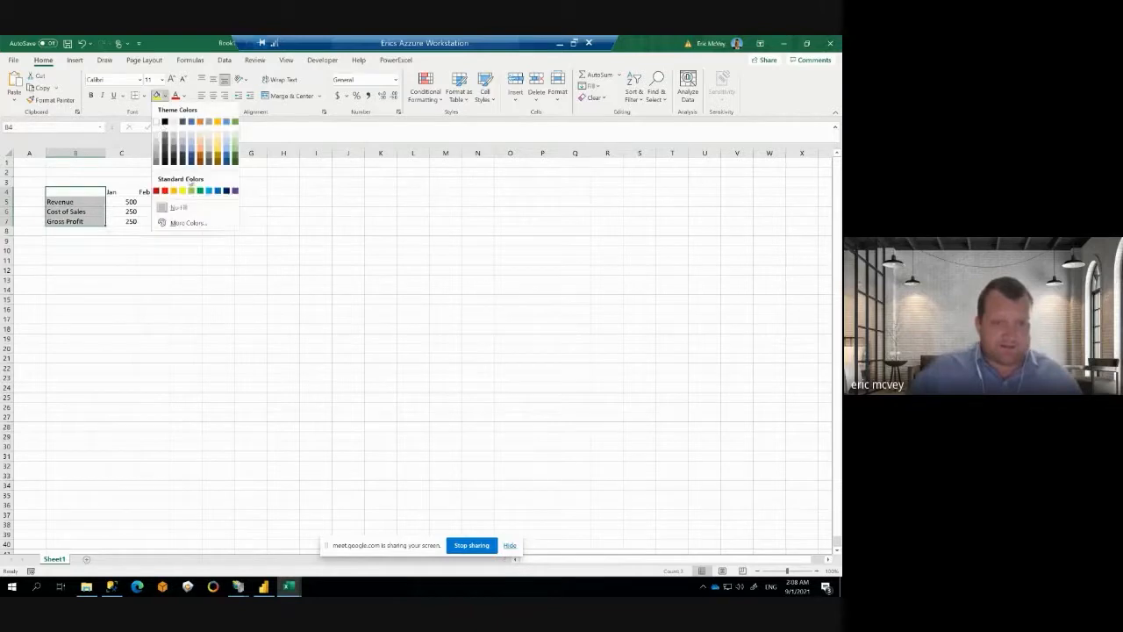
left_click(234, 137)
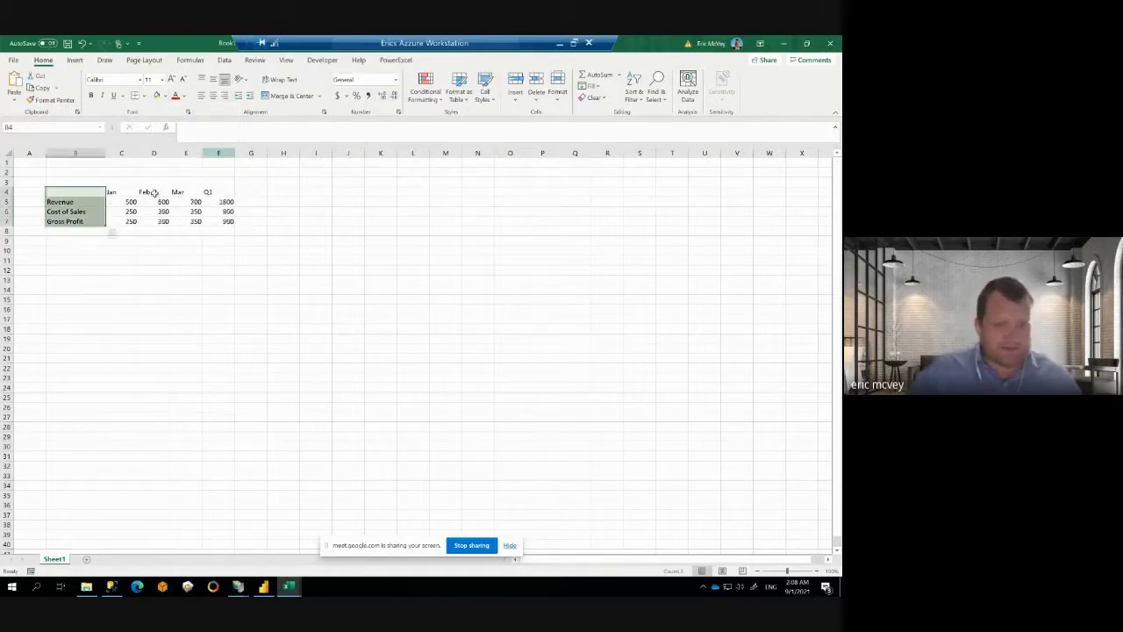
left_click_drag(111, 191, 218, 193)
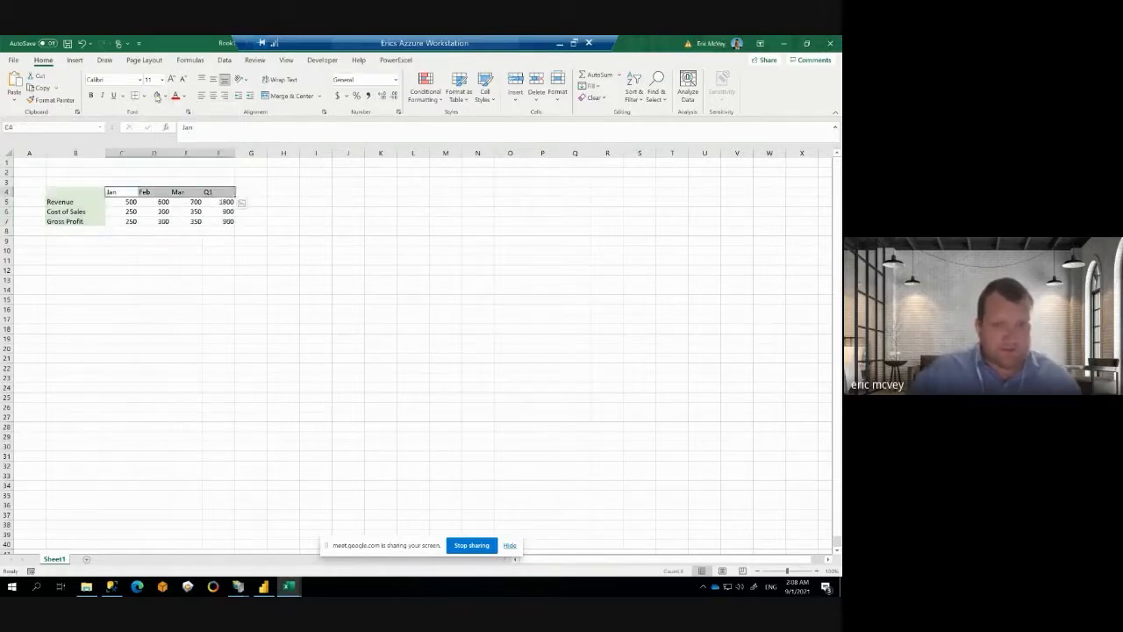
left_click(157, 96)
Step: Fill the formula cells, the Gross Profit row C7:F7 and the Q1 totals F5:F6, with light yellow
left_click(123, 220)
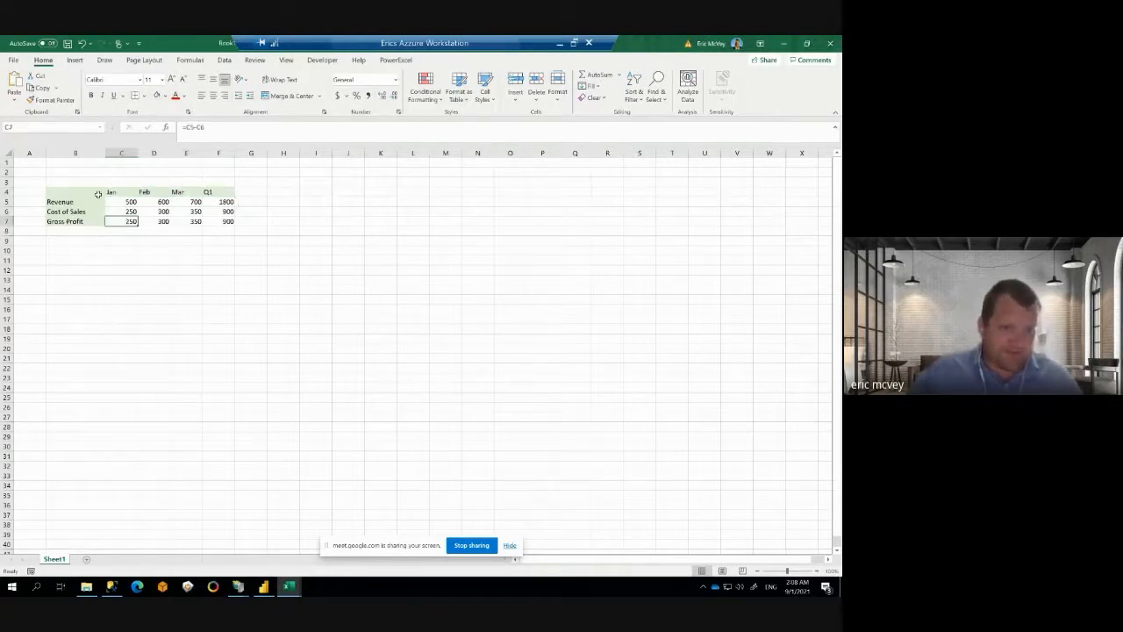
left_click_drag(129, 221, 220, 222)
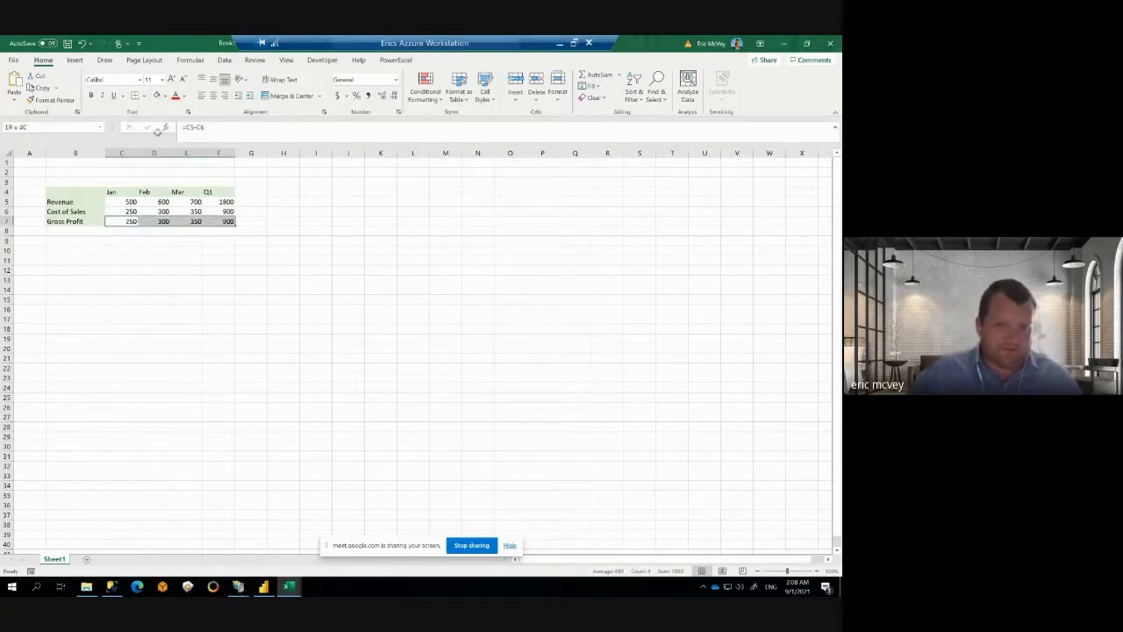
left_click(165, 97)
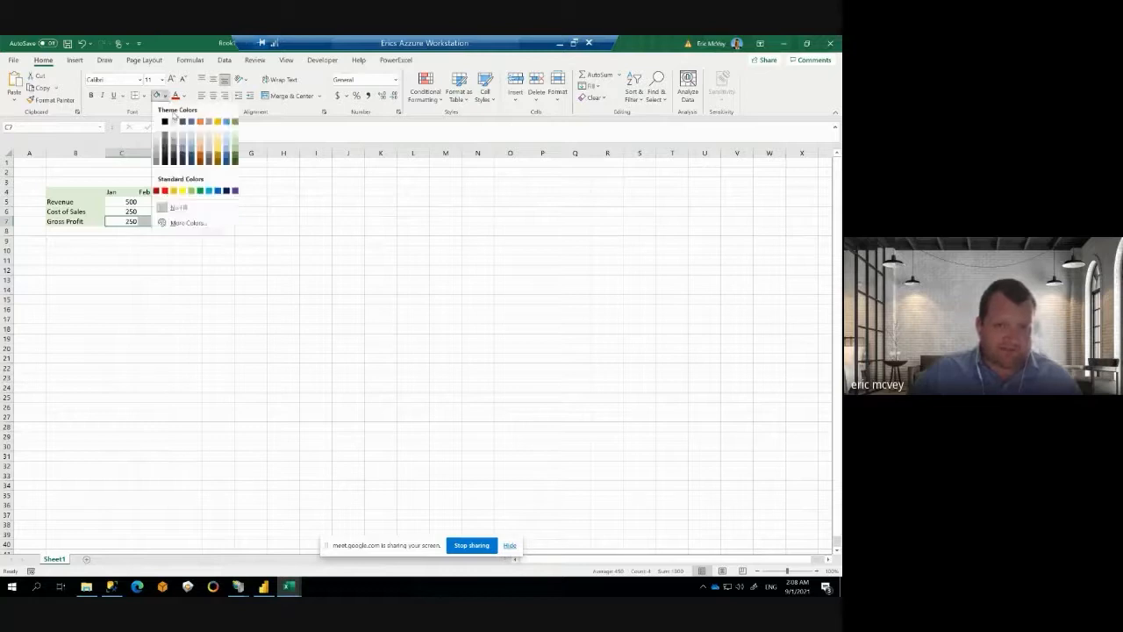
left_click(221, 141)
left_click_drag(218, 202, 220, 212)
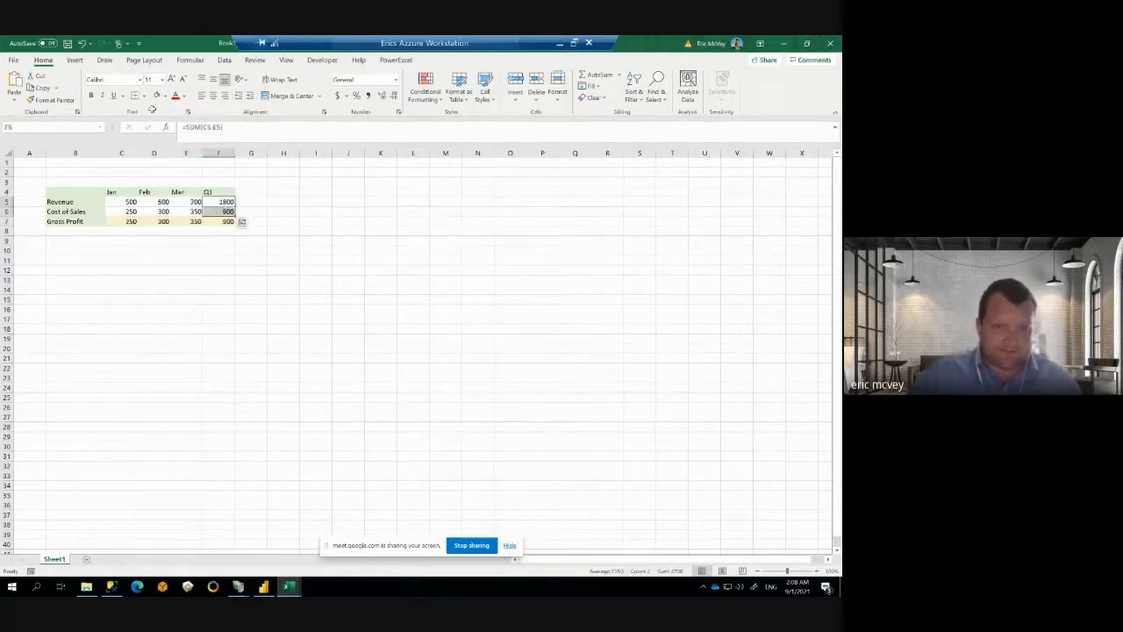
Step: Fill the monthly revenue and cost of sales input cells C5:E6 with light blue
left_click_drag(127, 203, 193, 212)
left_click(166, 97)
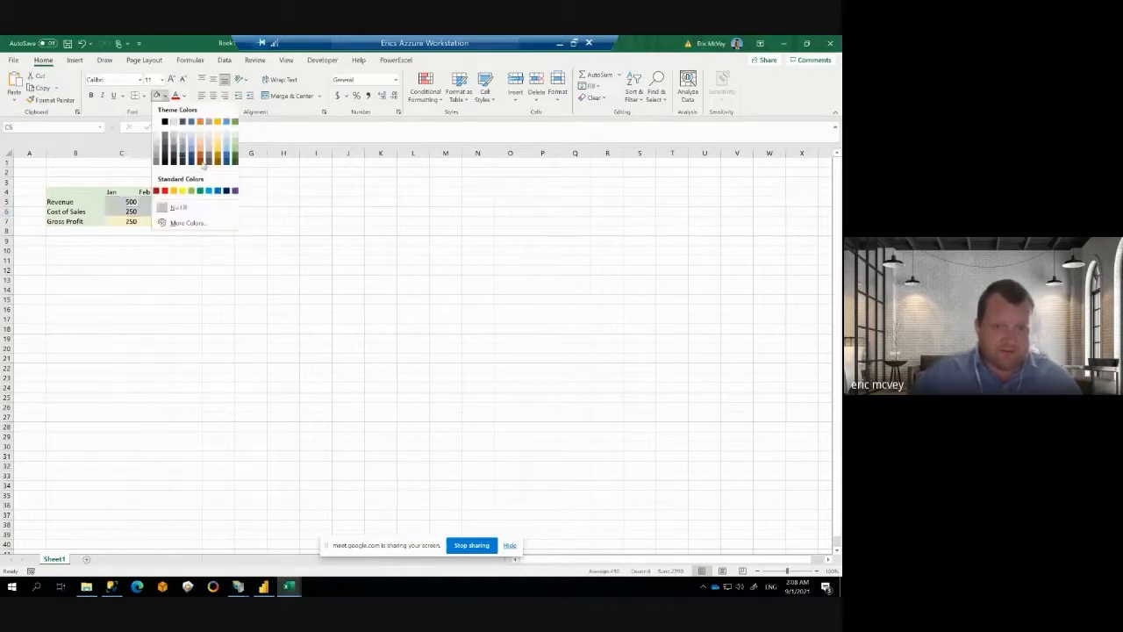
left_click(227, 136)
left_click(218, 230)
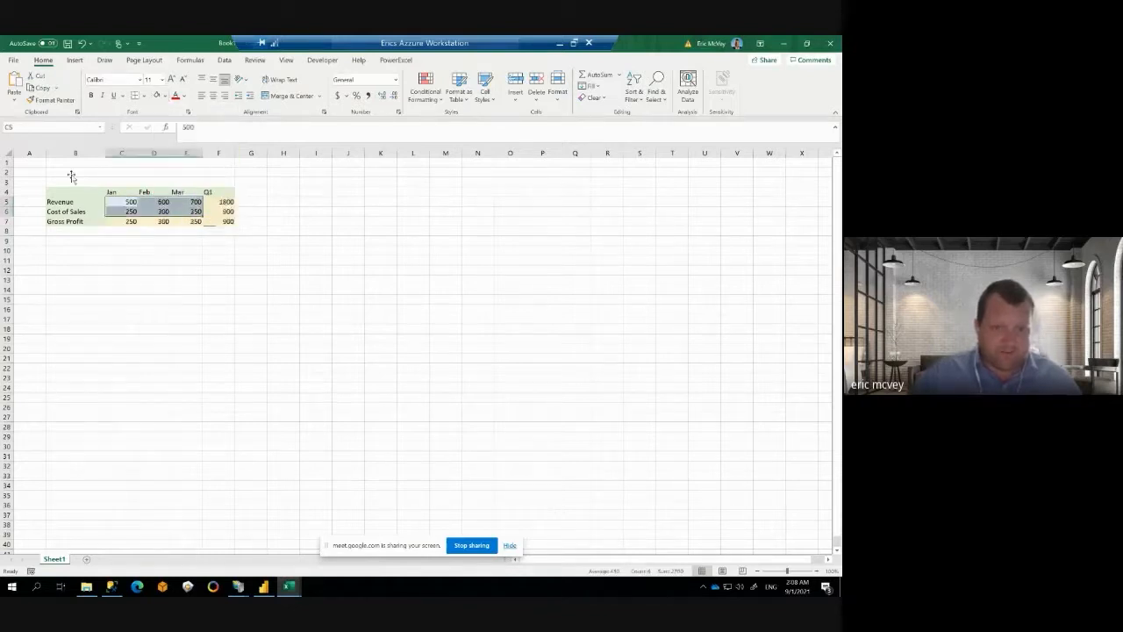
Step: Add the label Region in B2 with the value USA in C2 above the table
left_click(78, 172)
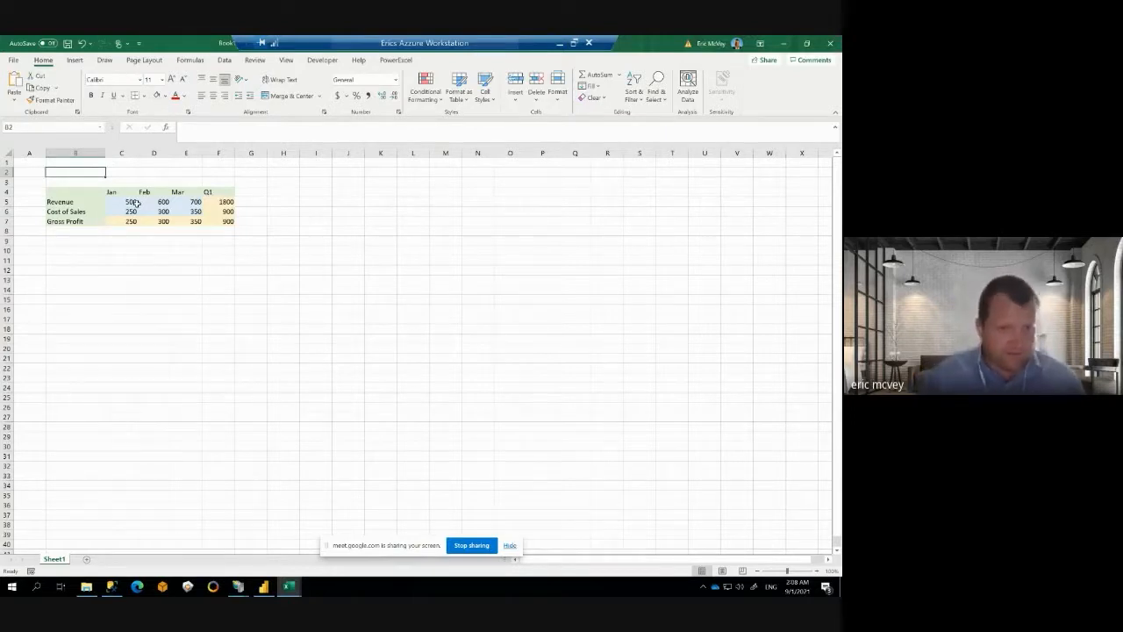
type("Region")
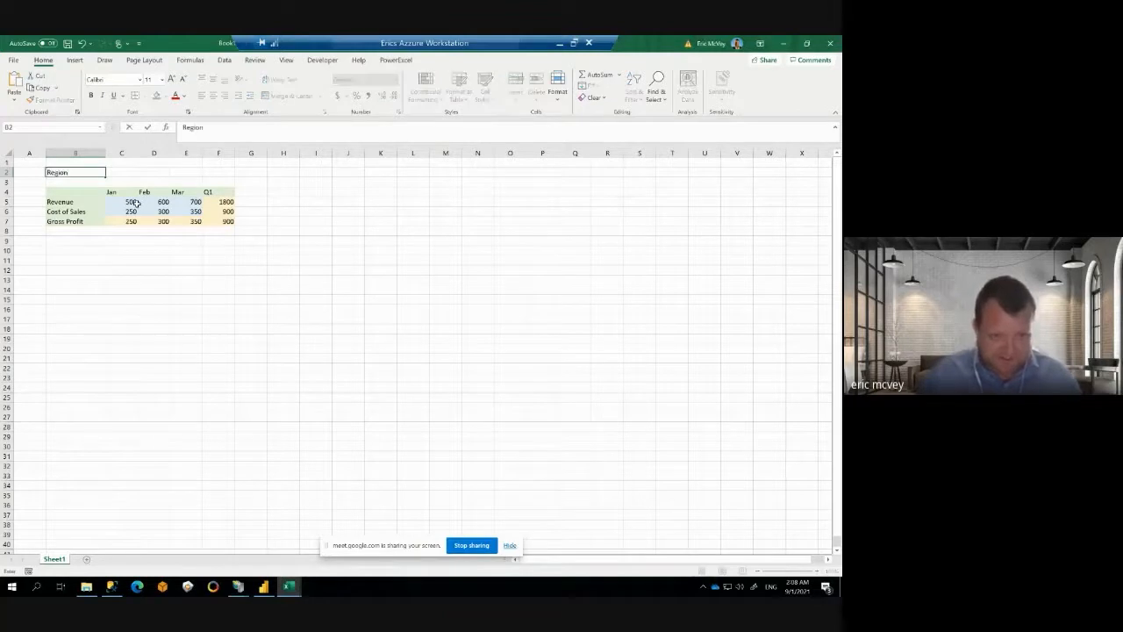
key("Tab")
type("USA")
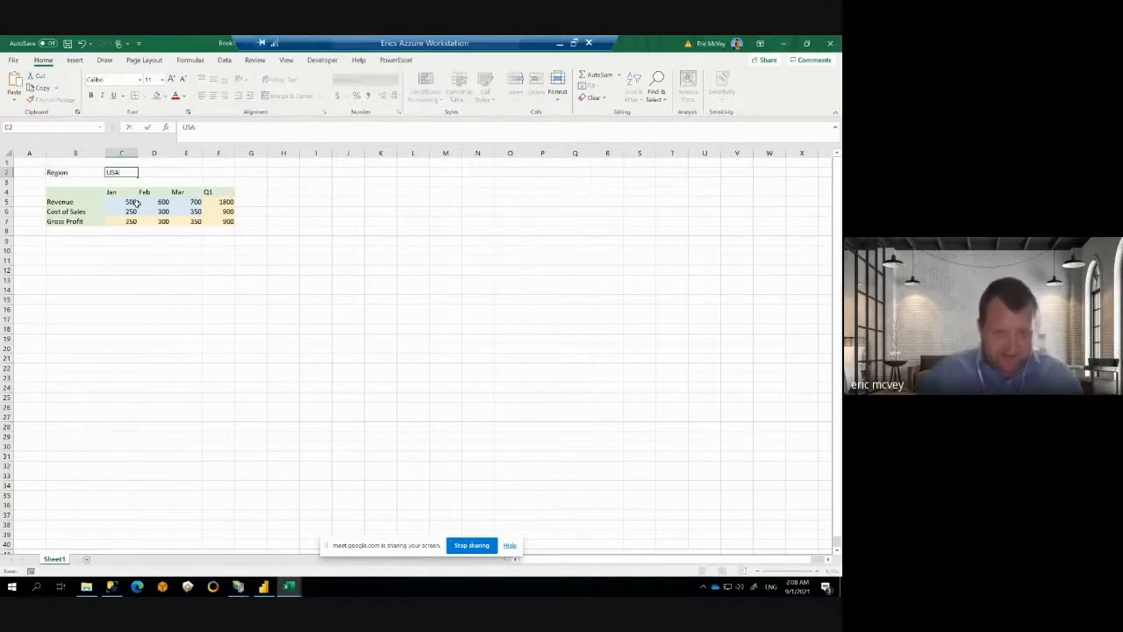
key("Return")
Step: Fill the region label and value cells B2:C2 with light green
left_click_drag(80, 170, 121, 172)
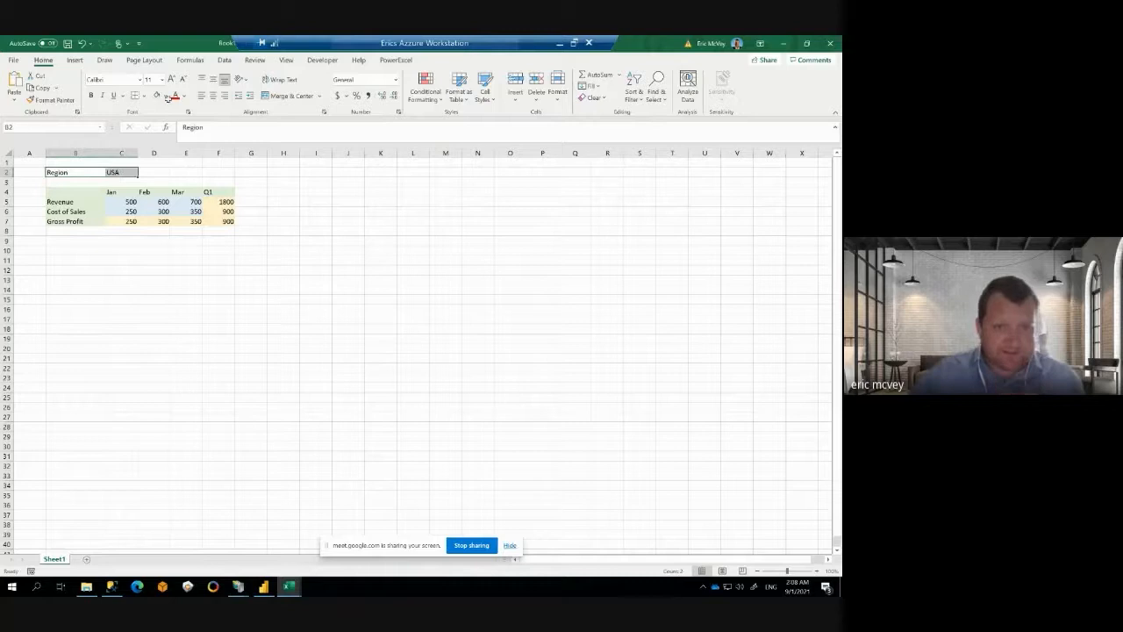
left_click(102, 231)
left_click_drag(96, 171, 122, 172)
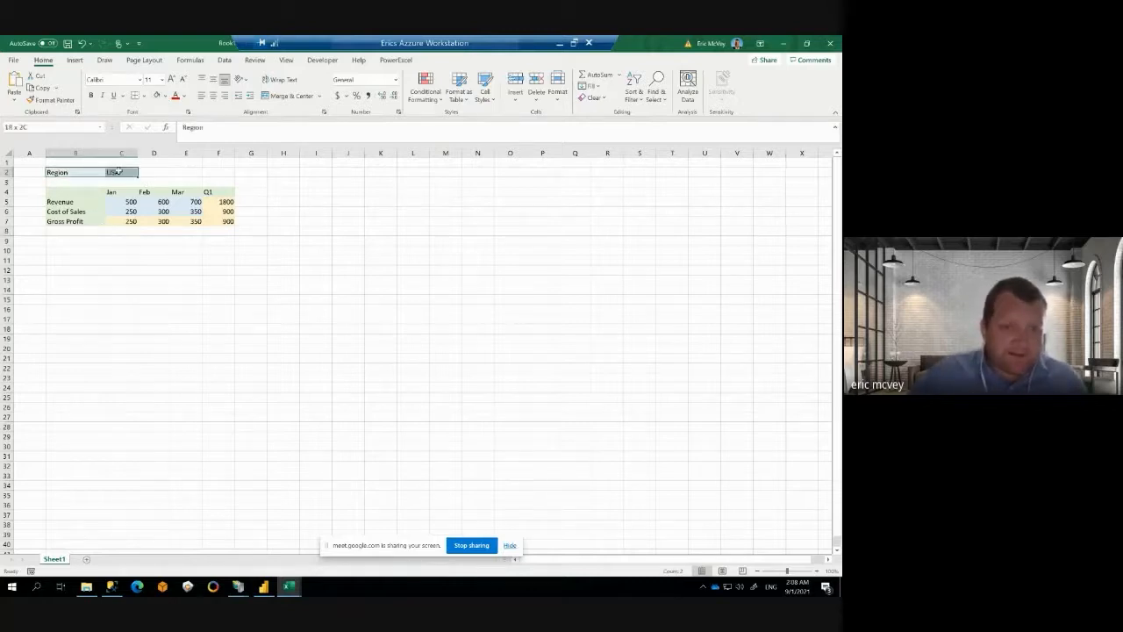
left_click(164, 96)
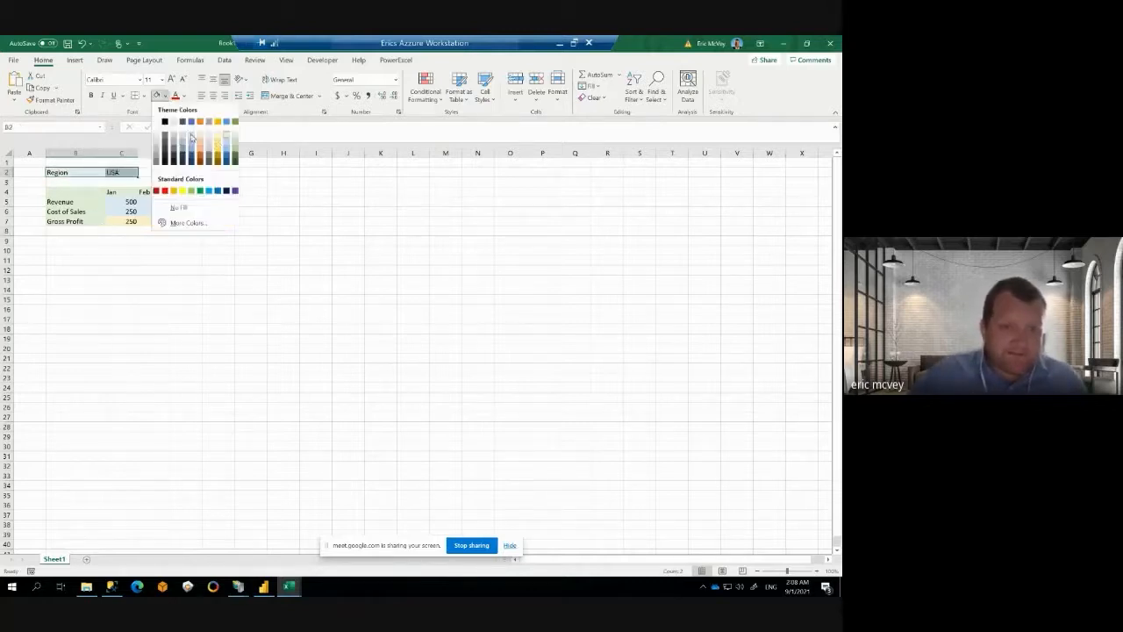
left_click(236, 136)
left_click(154, 251)
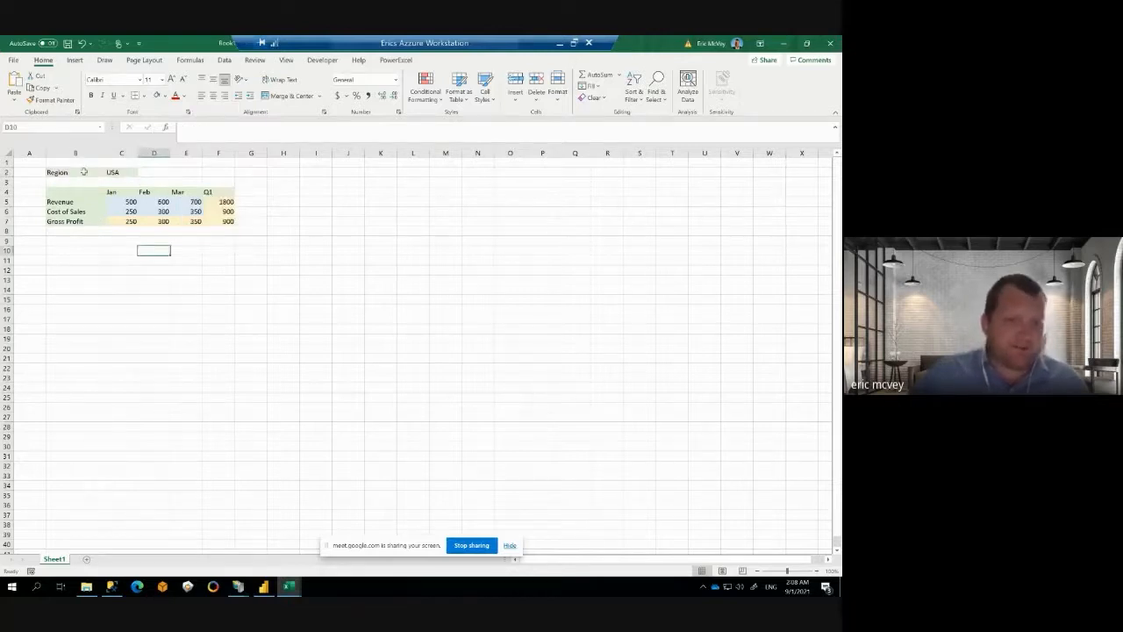
left_click_drag(78, 201, 219, 192)
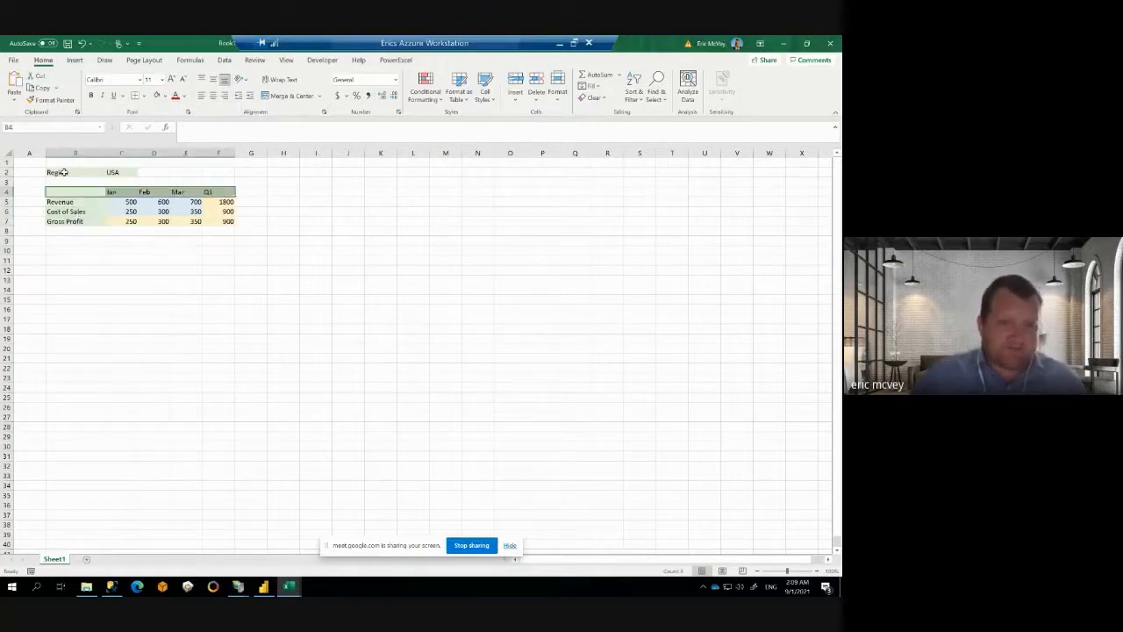
left_click_drag(65, 172, 219, 222)
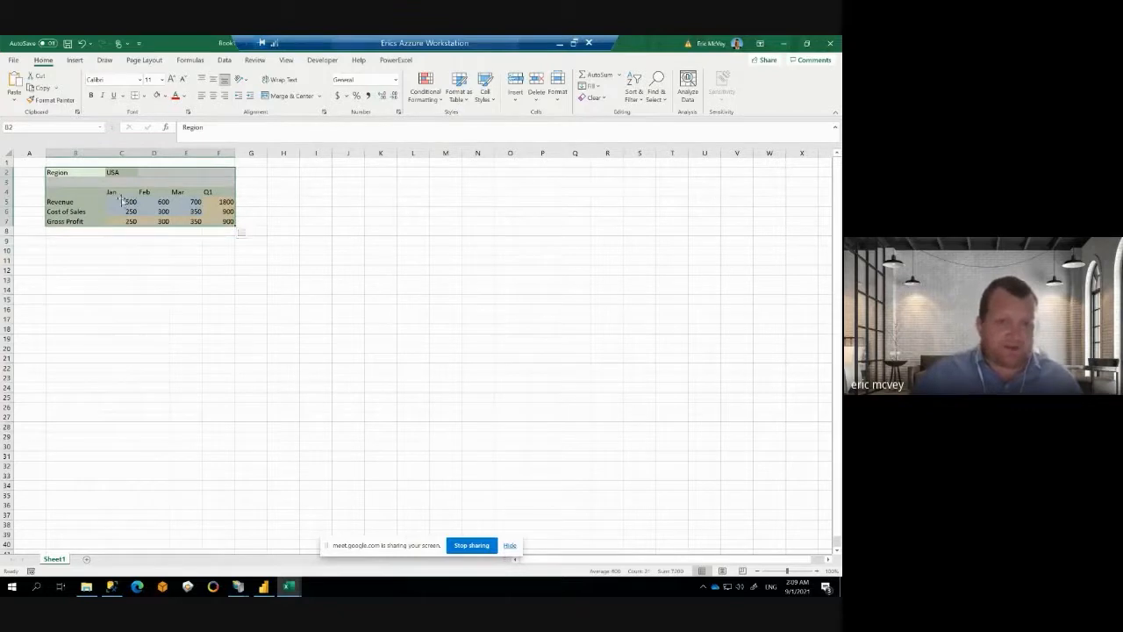
left_click_drag(123, 201, 191, 208)
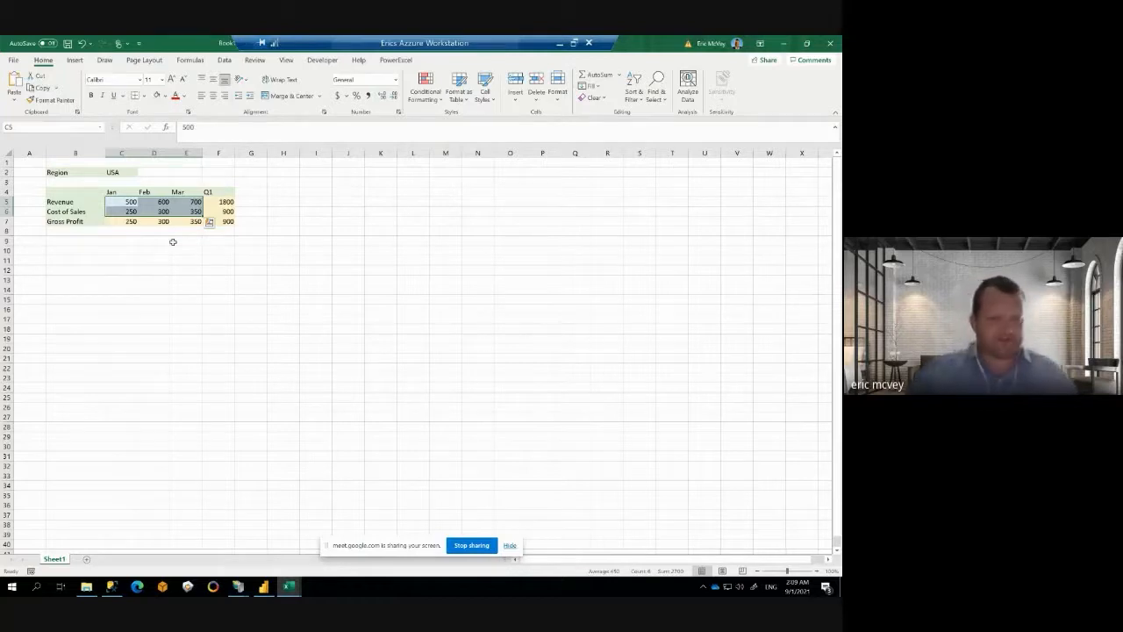
left_click(142, 249)
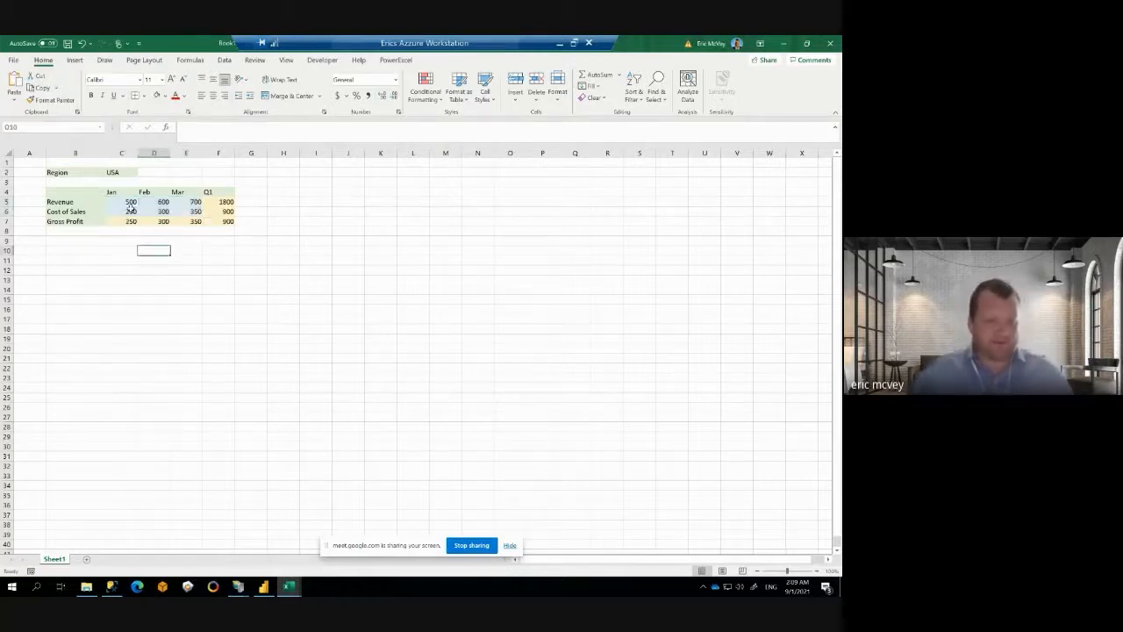
Step: Rename the sheet containing the profit table as USA
double_click(56, 560)
type("USA")
key("Return")
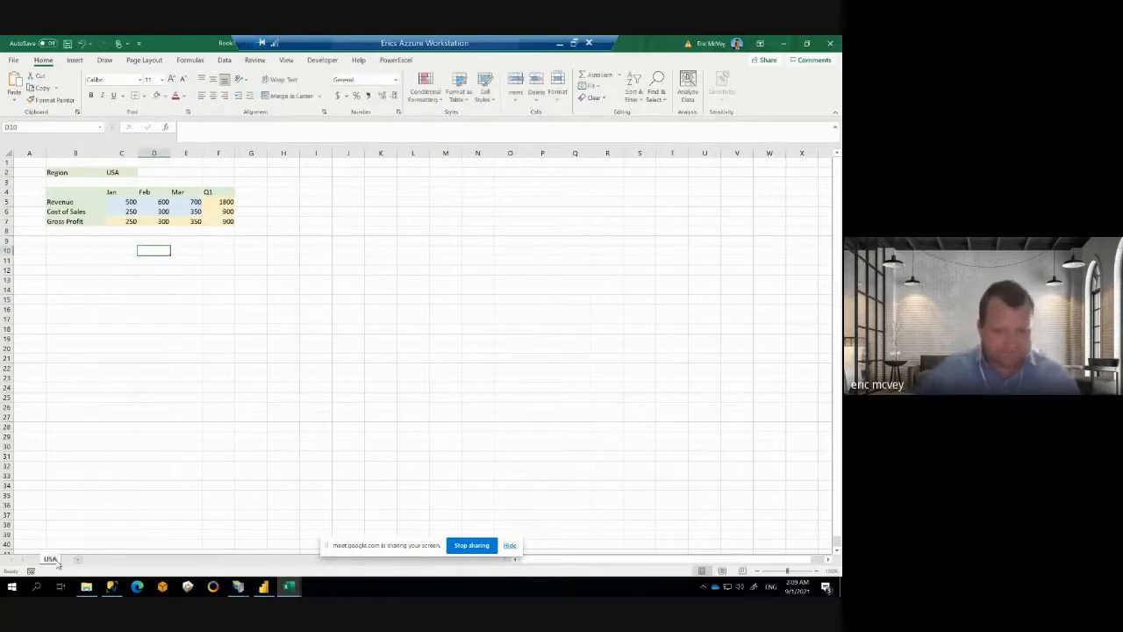
Step: Add a new sheet after USA and name it Japan
left_click(78, 560)
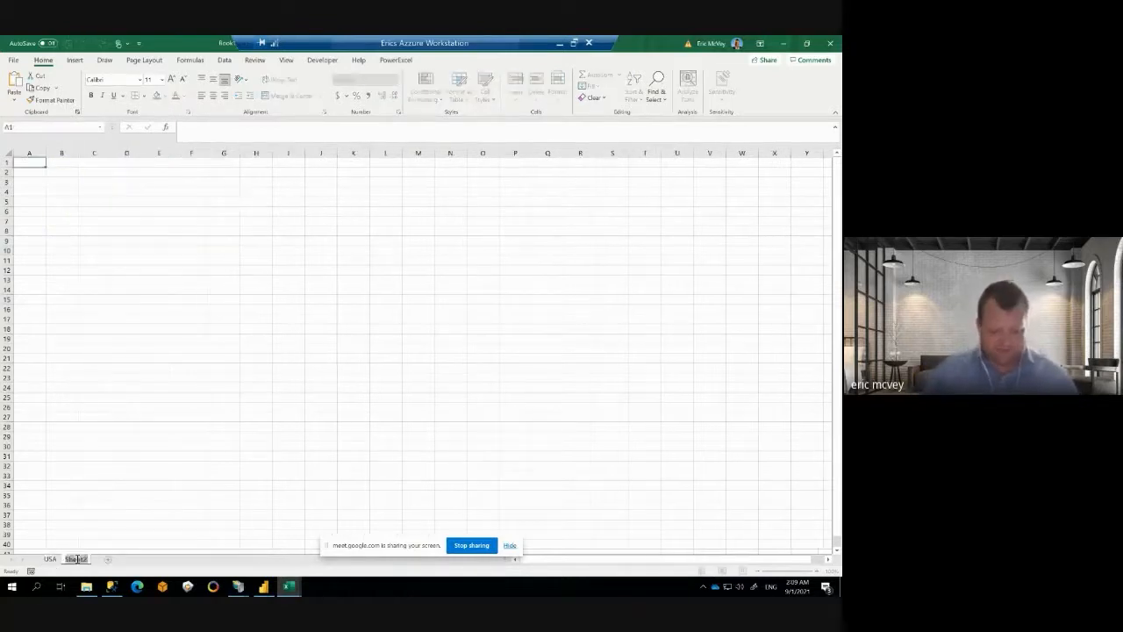
type("Jap")
key("BackSpace")
key("BackSpace")
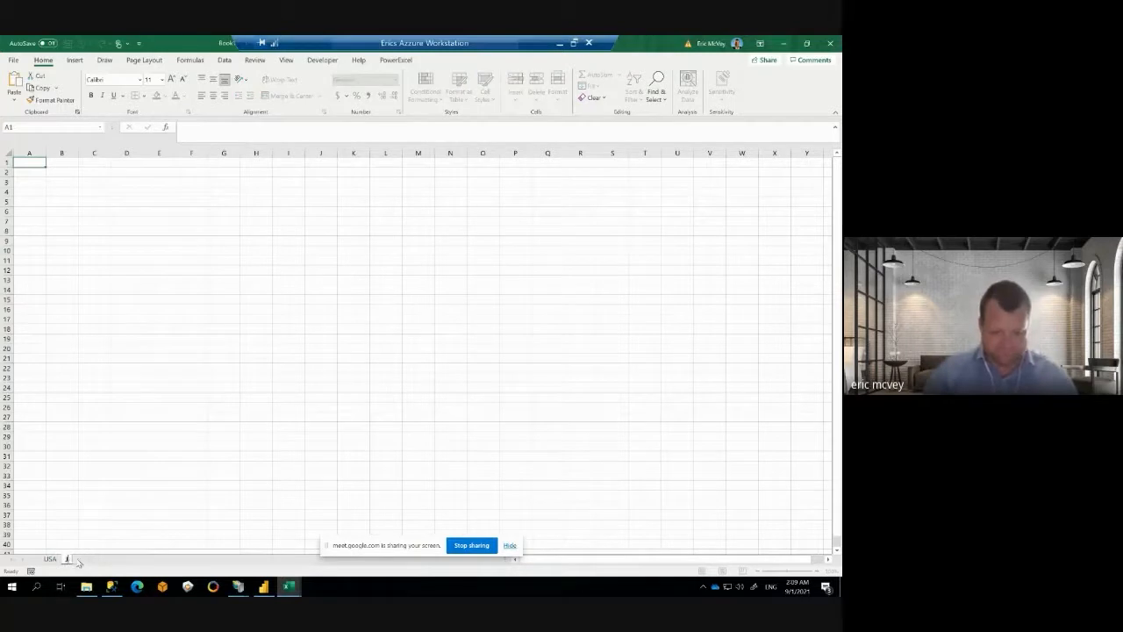
type("apan")
key("Return")
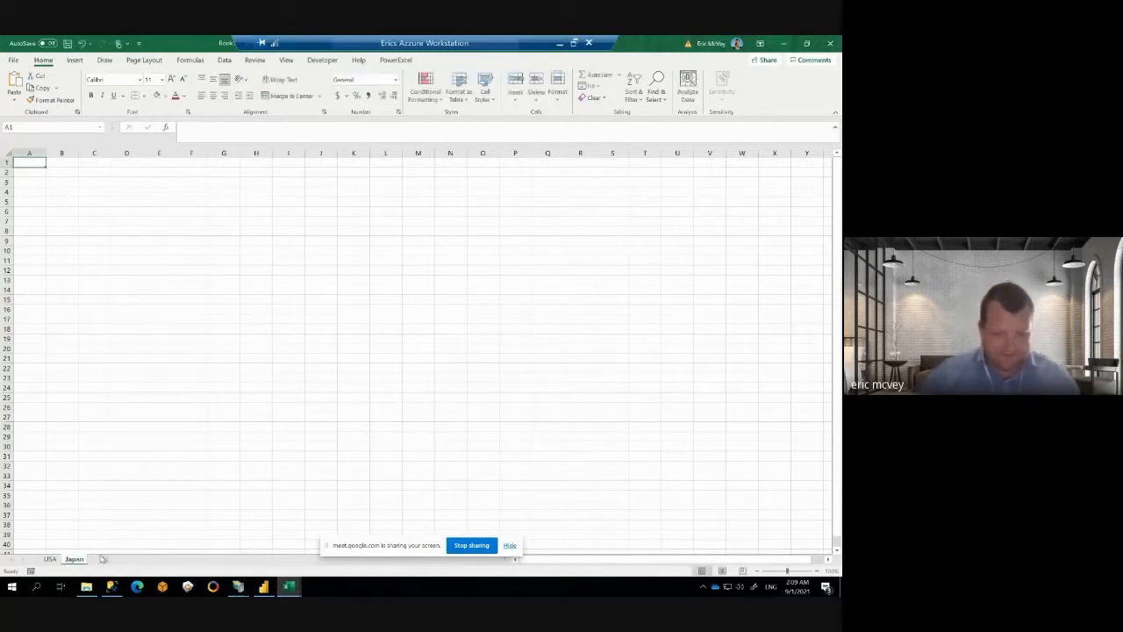
Step: Add a third sheet after Japan and name it China
left_click(104, 559)
double_click(102, 560)
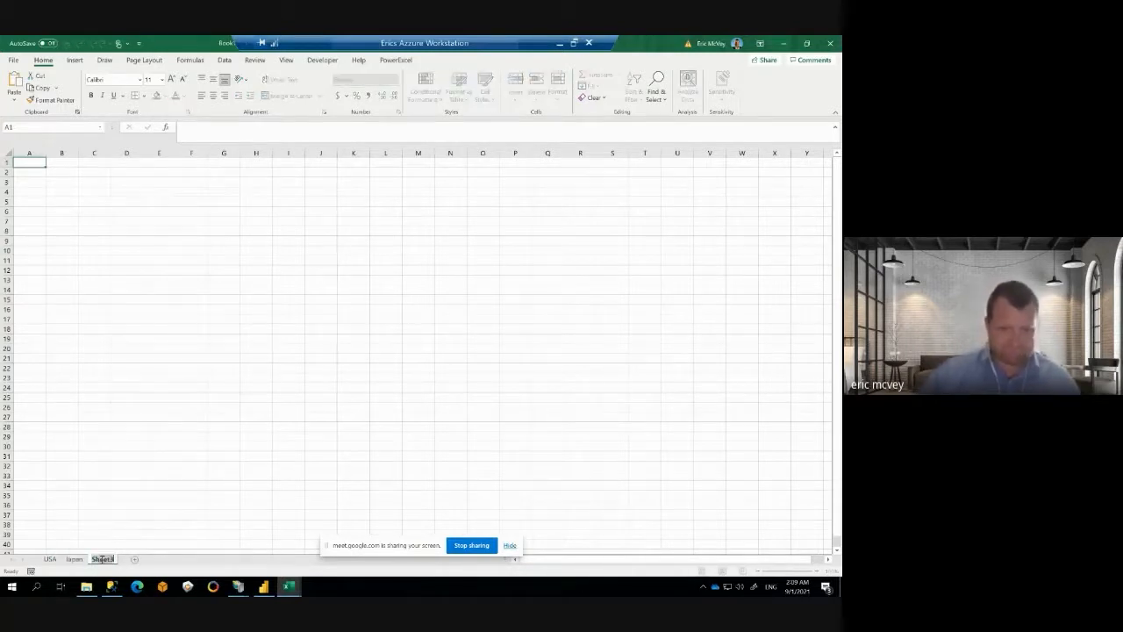
type("China")
key("Return")
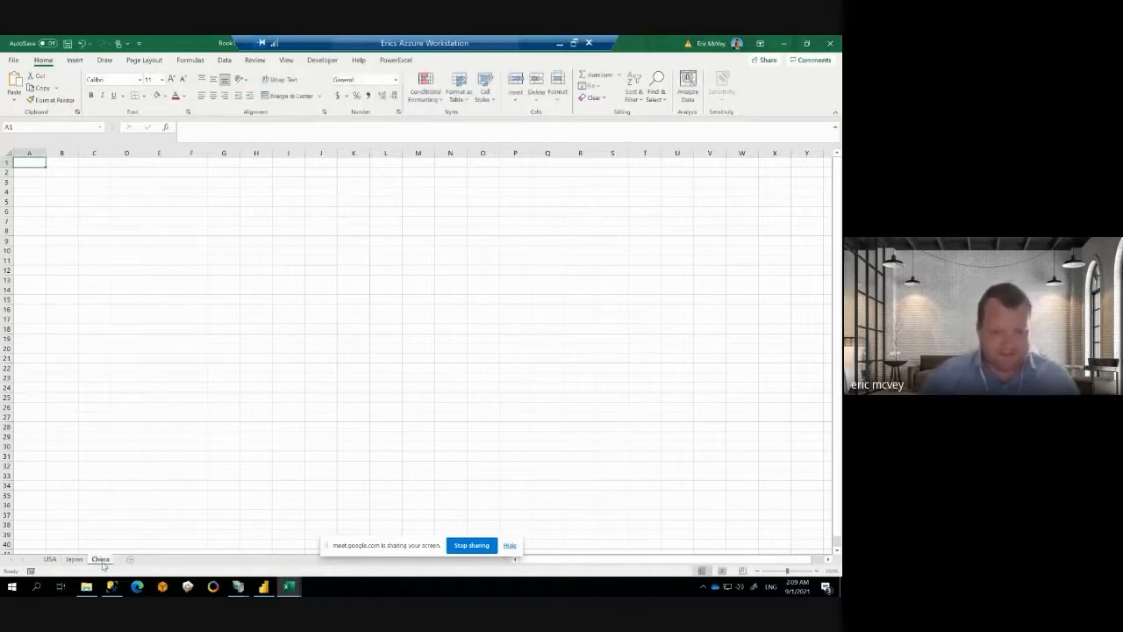
Step: Copy the table B2:F7 from the USA sheet to cell B2 of both the Japan and China sheets
left_click(50, 559)
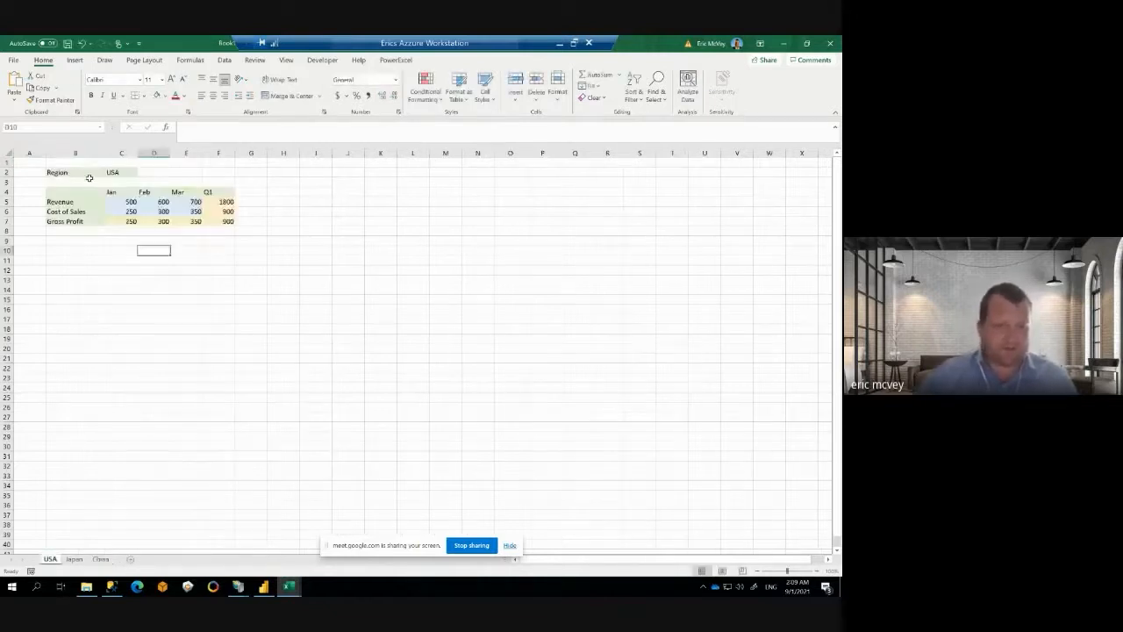
left_click_drag(88, 175, 220, 230)
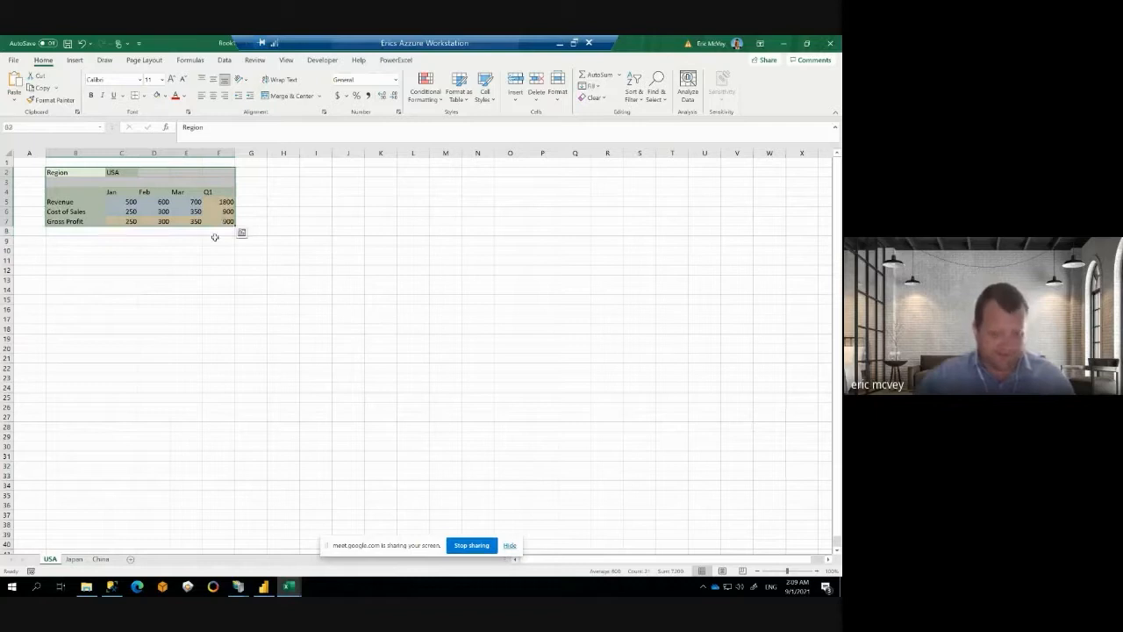
key("ctrl+c")
left_click(74, 559)
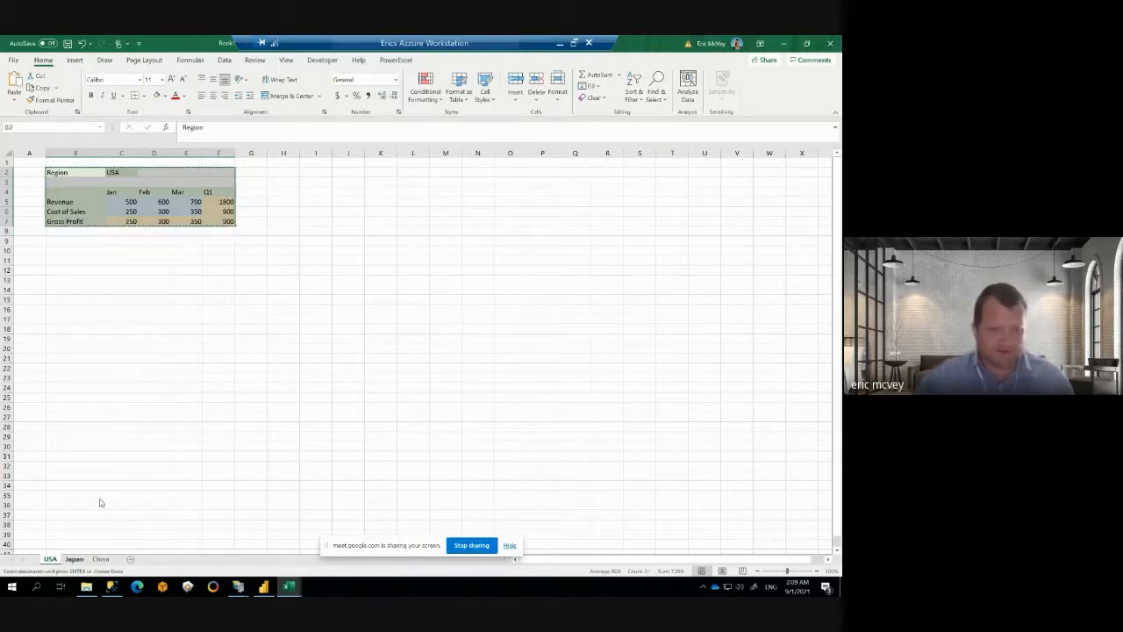
left_click(70, 173)
key("ctrl+v")
left_click(101, 559)
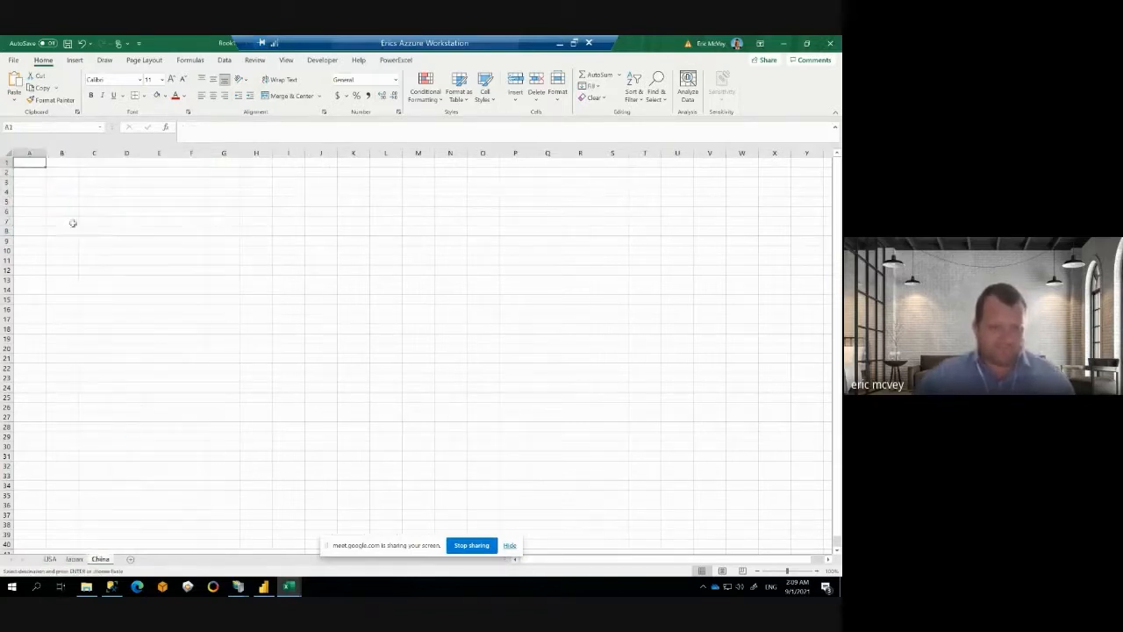
left_click(60, 173)
key("ctrl+v")
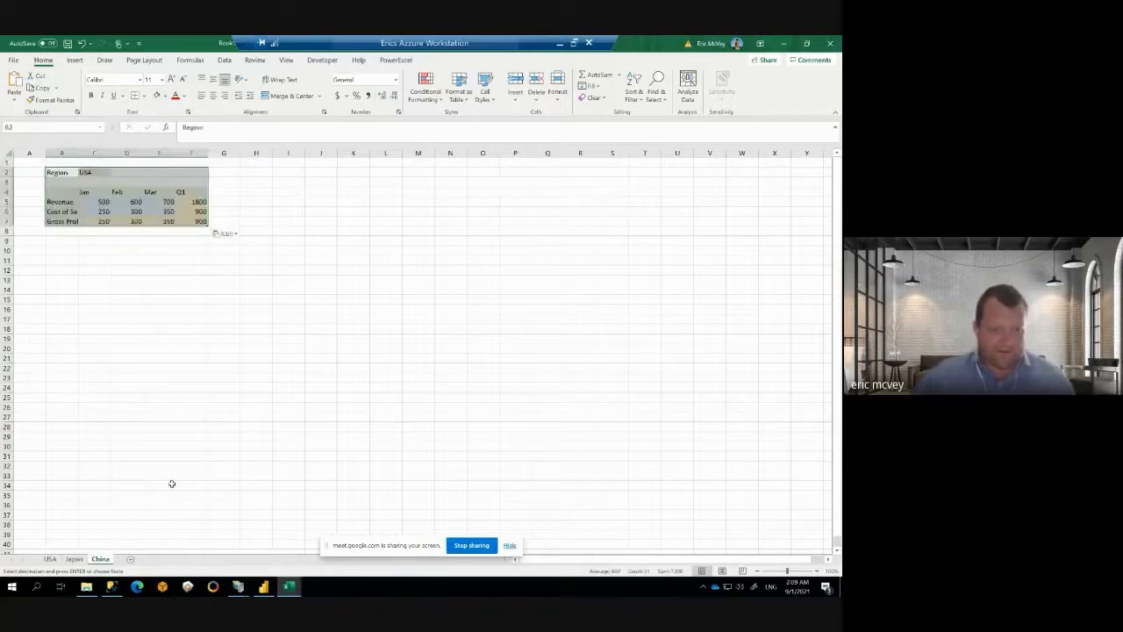
Step: Add a sheet named Consol after China and paste the copied USA table into it at B2
left_click(133, 559)
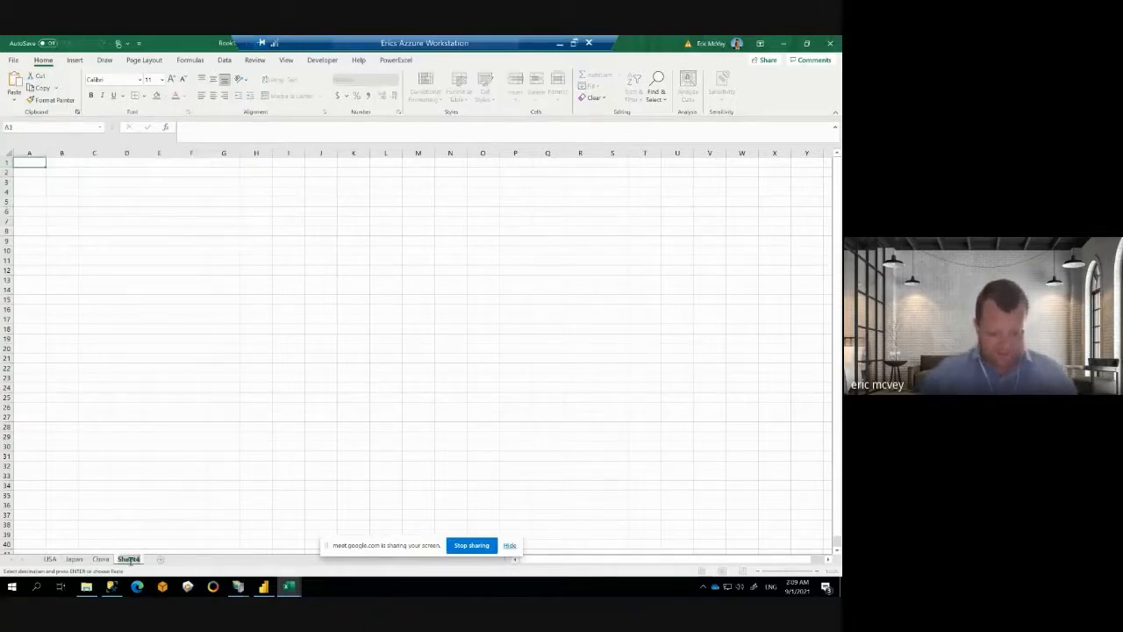
double_click(129, 559)
type("Consol")
key("Return")
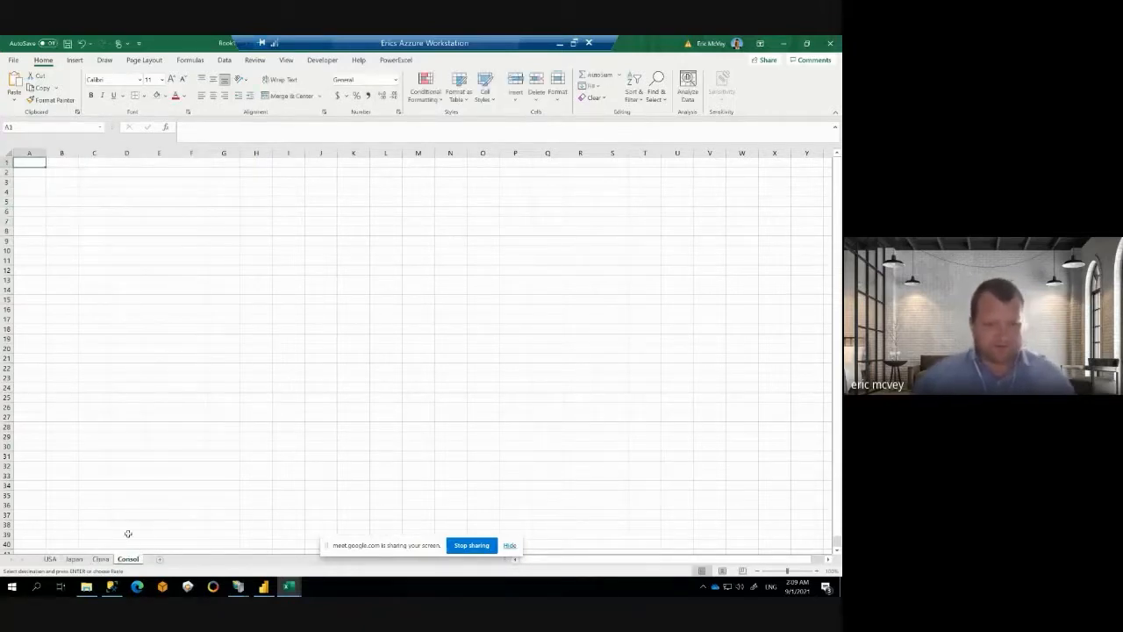
left_click(67, 171)
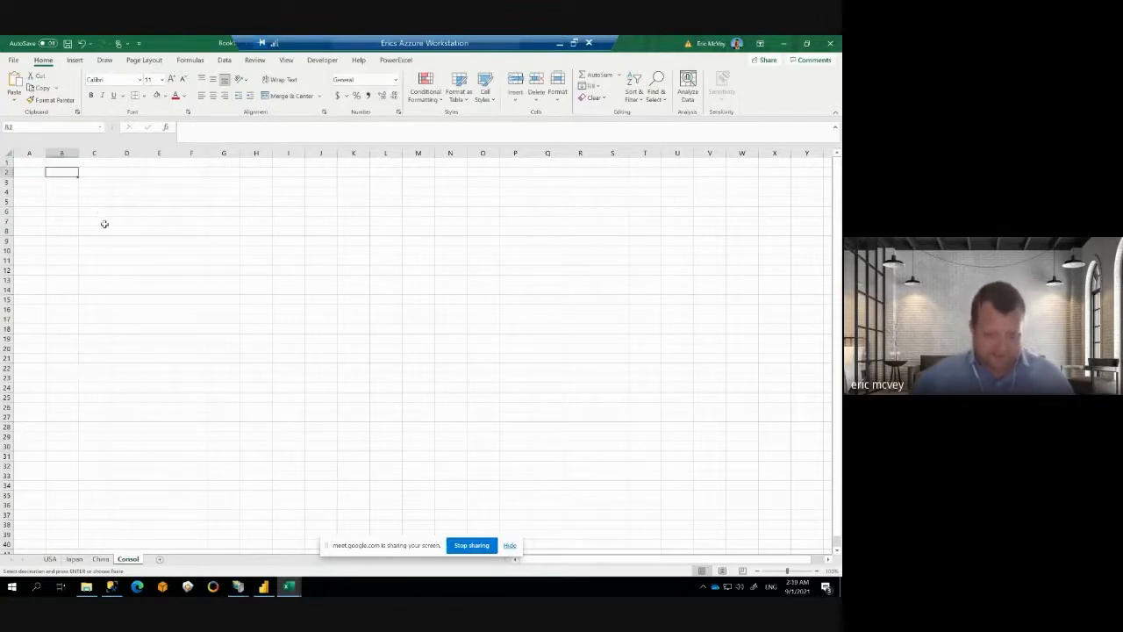
key("ctrl+v")
left_click(95, 239)
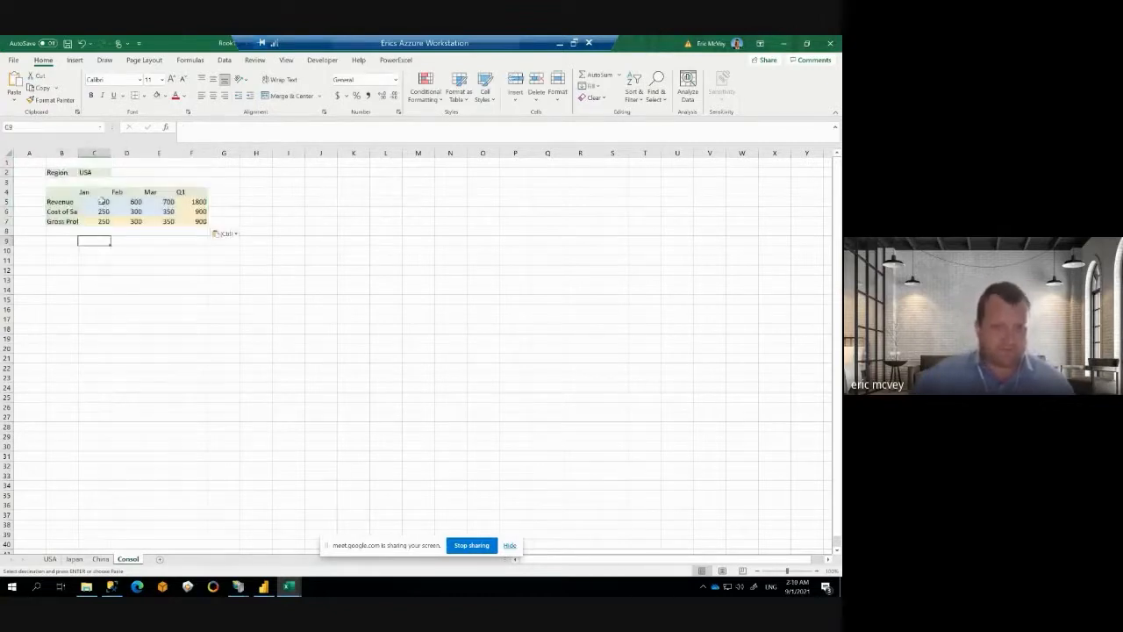
Step: Enter =USA!C5+Japan!C5+China!C5 in cell C5 of the Consol sheet and fill the formula across C5:E6
left_click(101, 202)
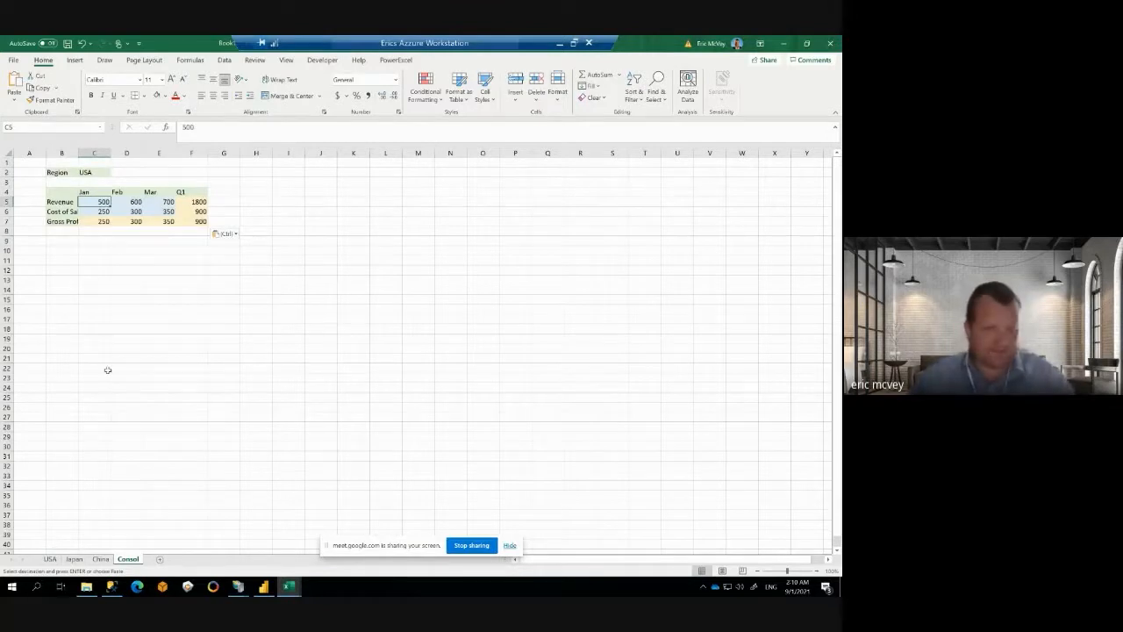
type("=")
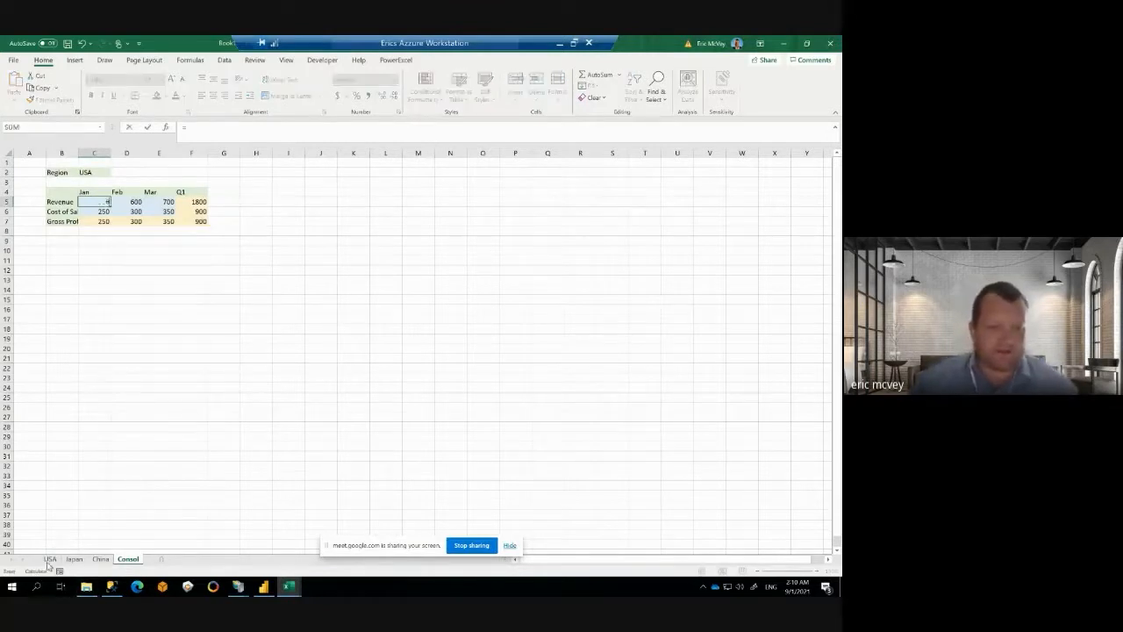
left_click(50, 559)
left_click(129, 201)
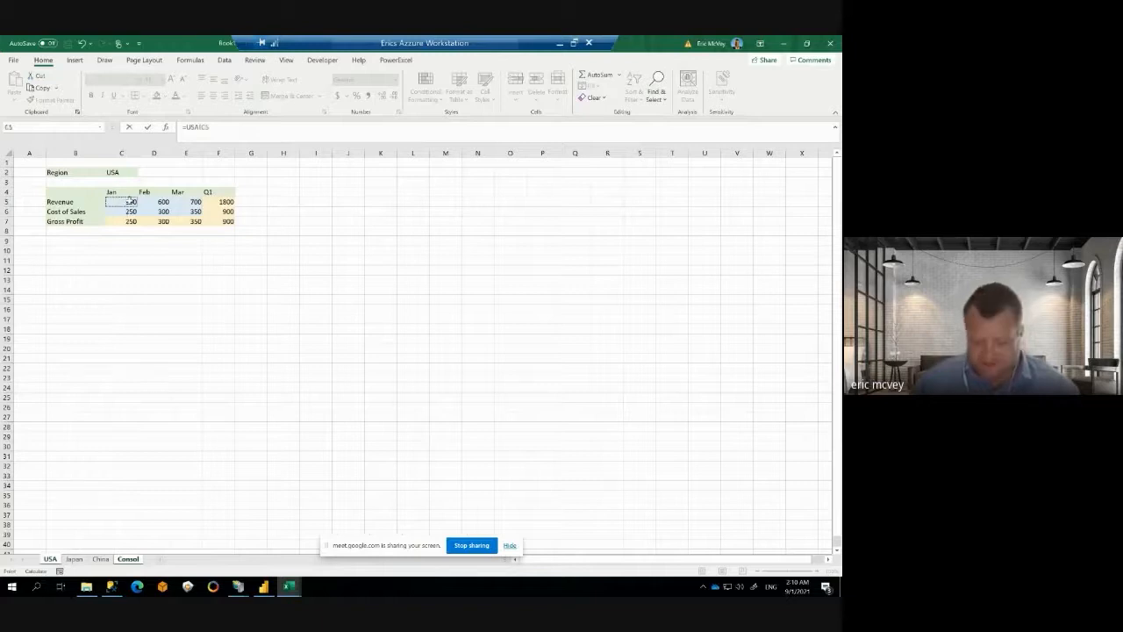
type("+")
left_click(74, 559)
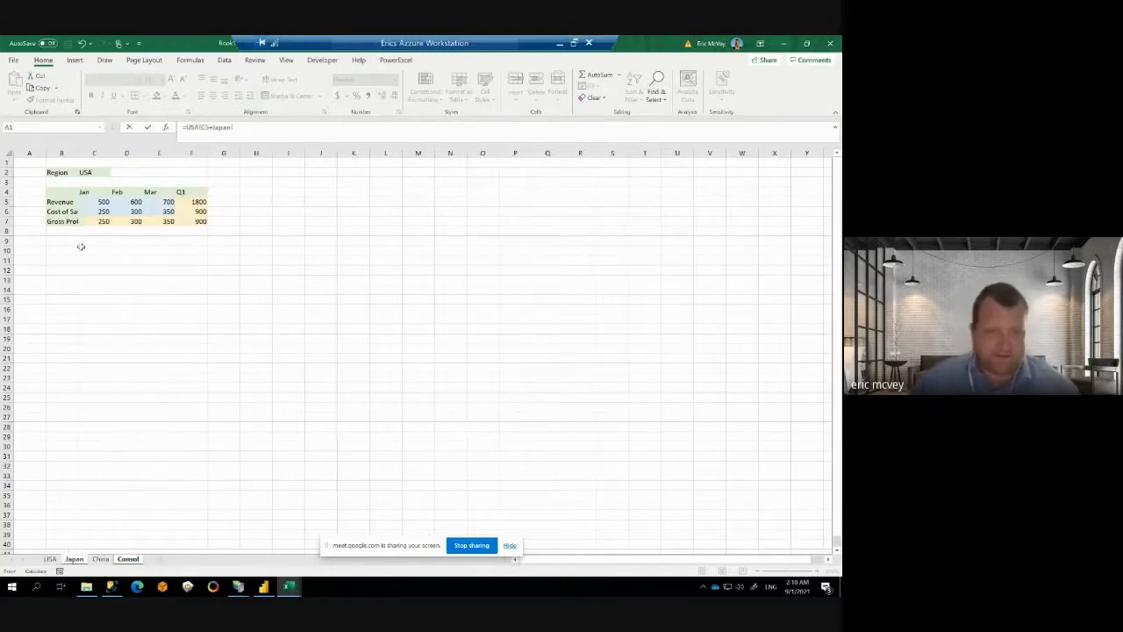
left_click(105, 202)
type("+")
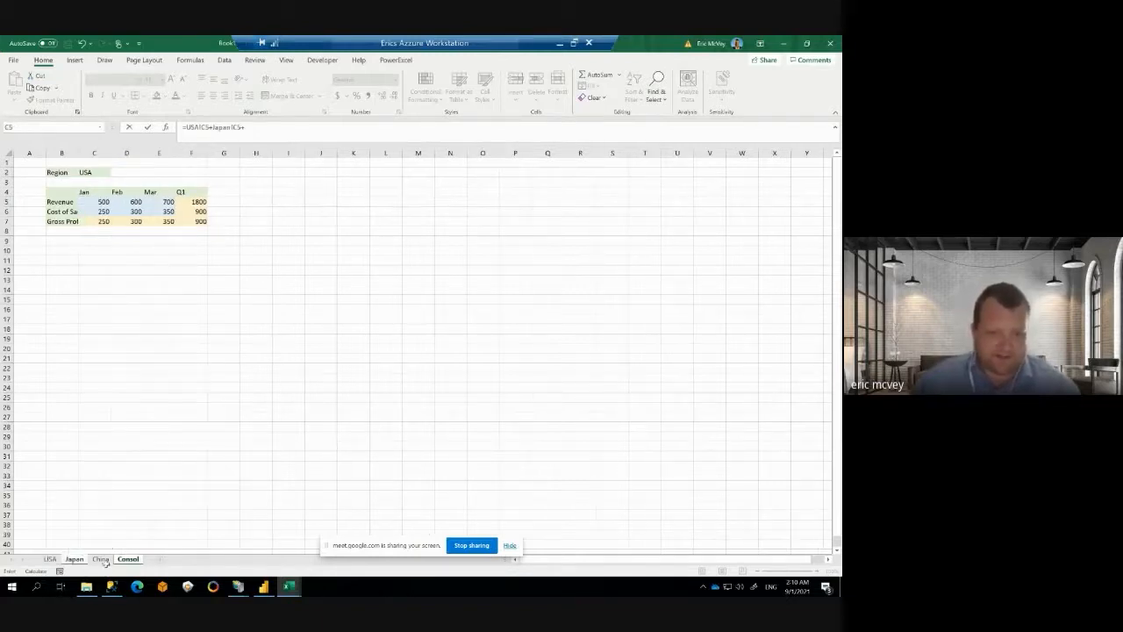
left_click(100, 559)
left_click(100, 201)
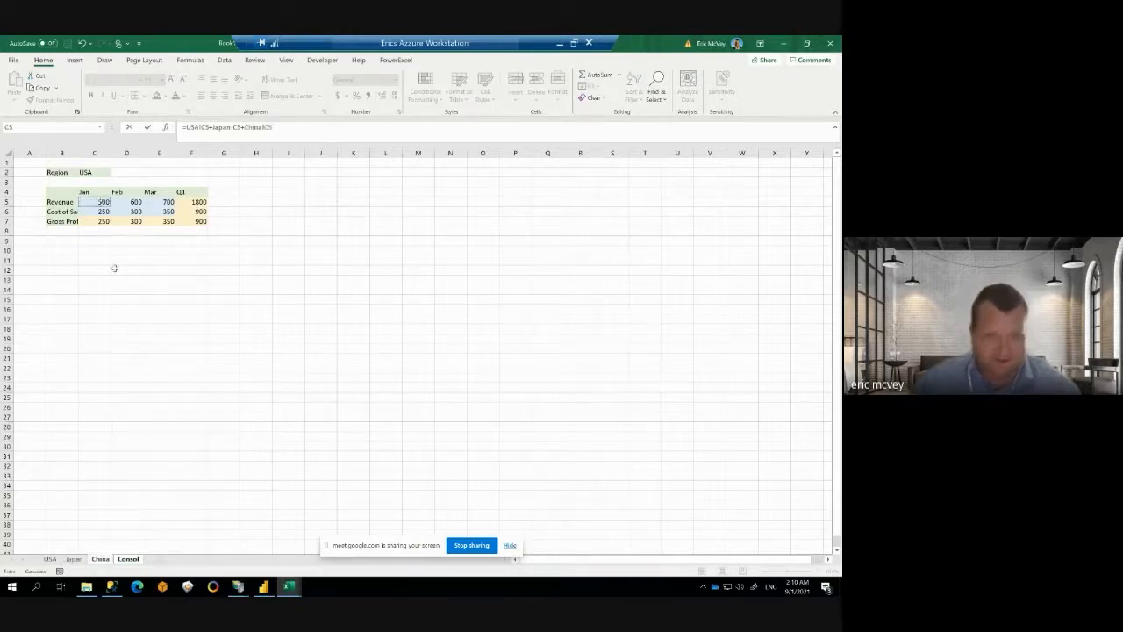
key("Return")
left_click(100, 202)
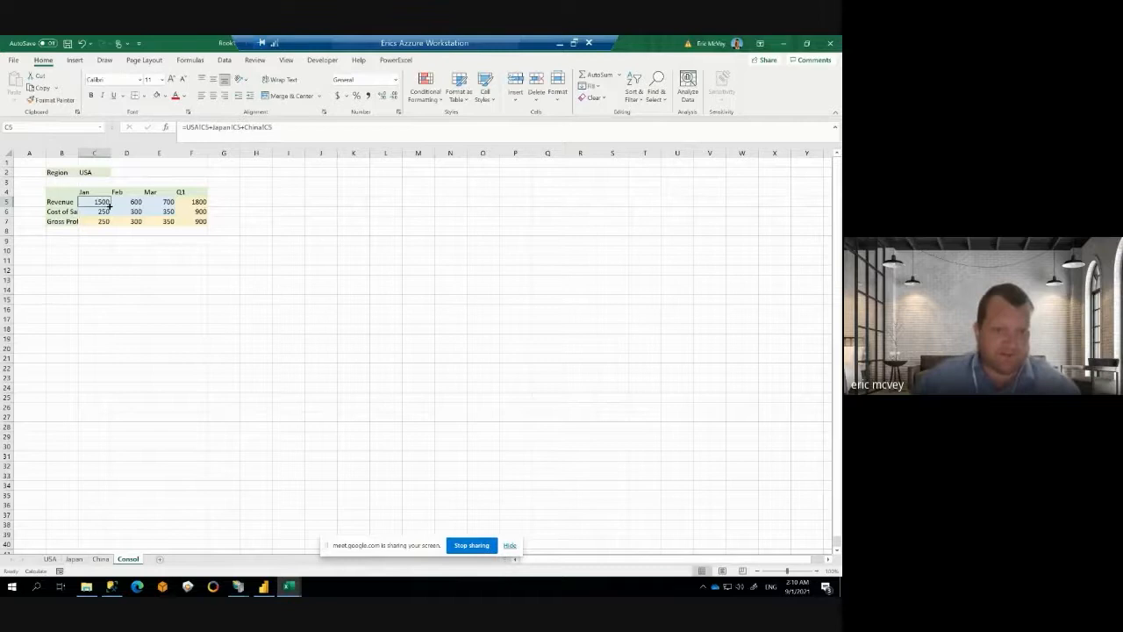
left_click_drag(109, 205, 174, 216)
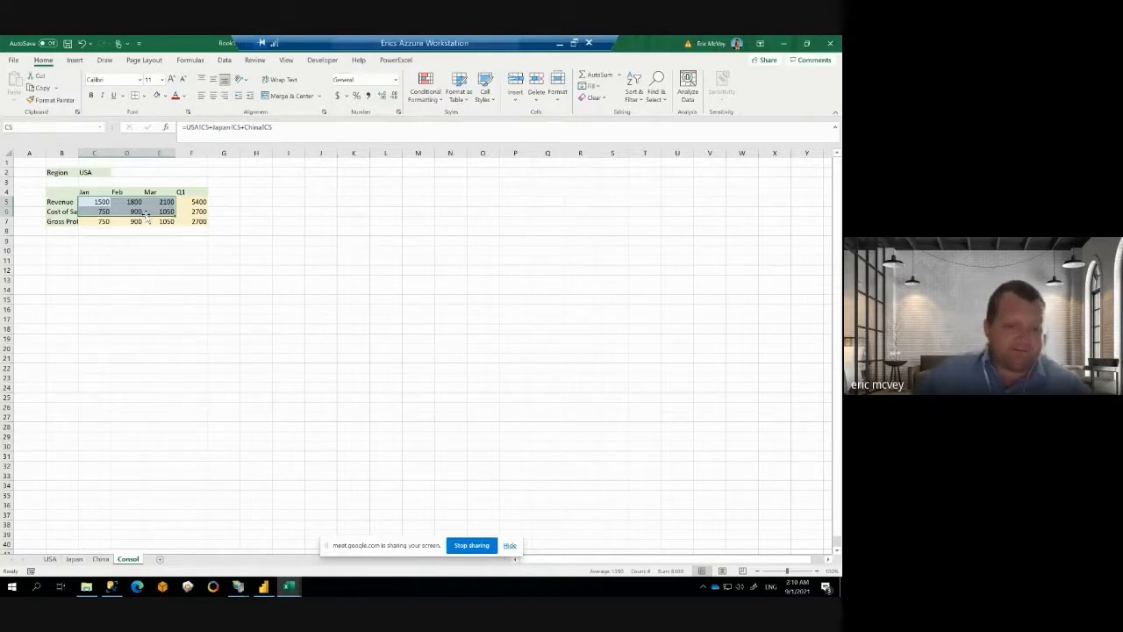
Step: Add a new sheet after Consol and name it Korea
left_click(160, 559)
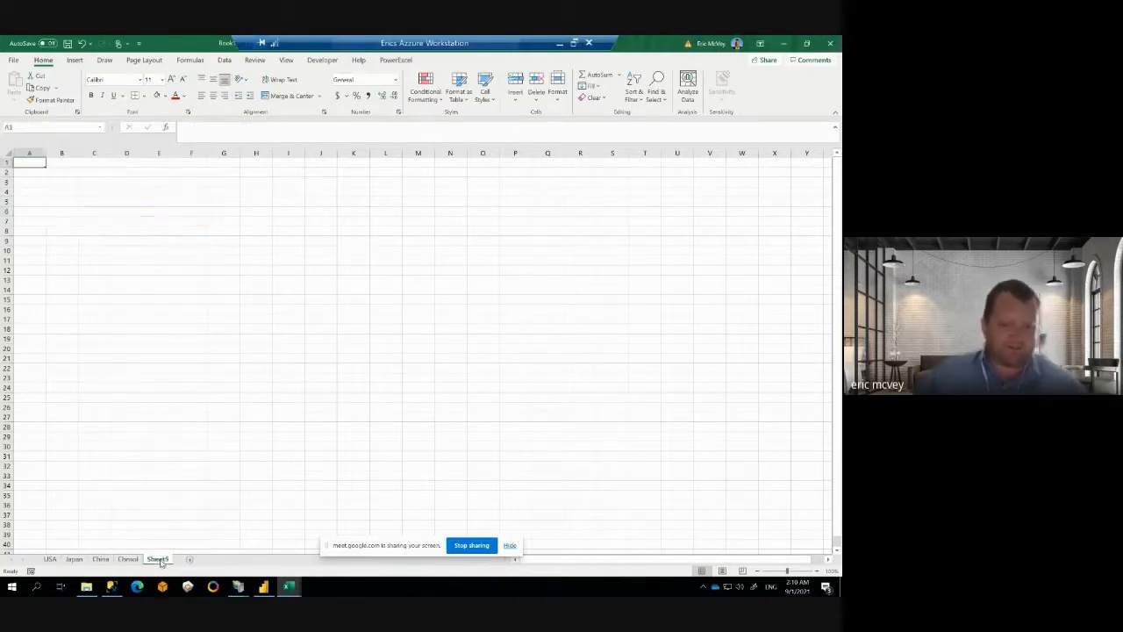
double_click(159, 559)
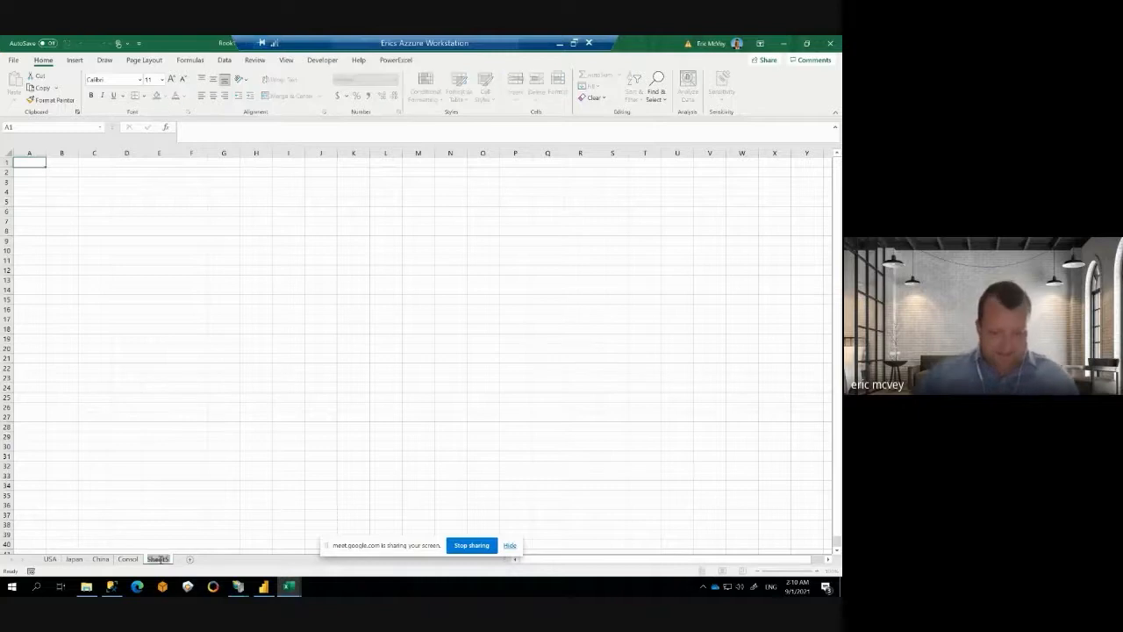
type("Korea")
key("Return")
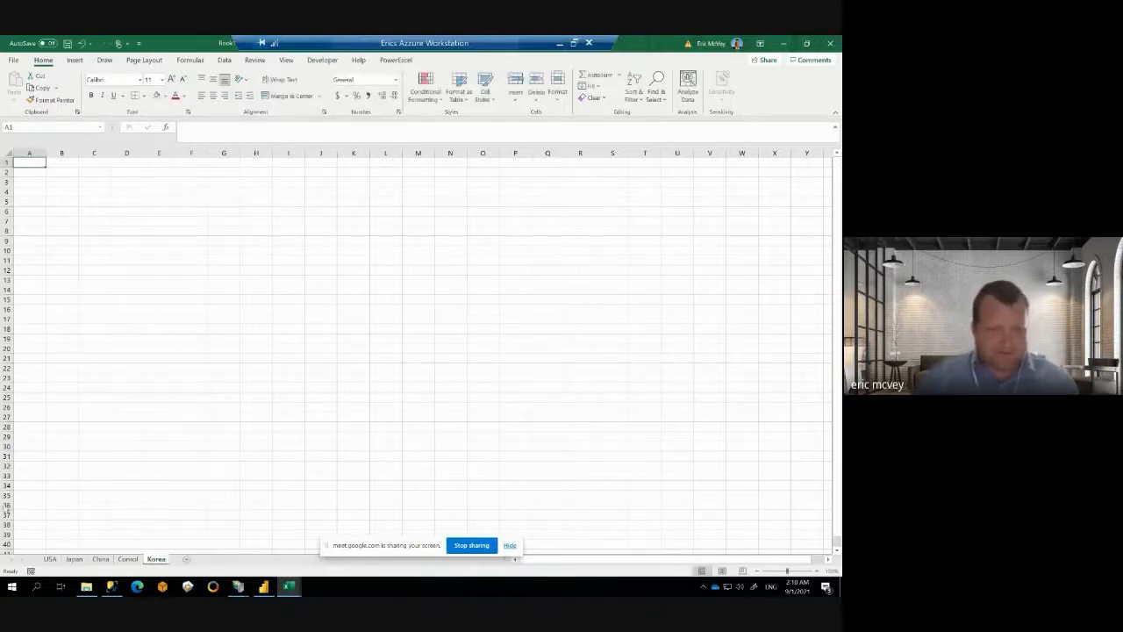
Step: Copy the table B2:F7 from the China sheet and paste it into the Korea sheet at B2
left_click(103, 559)
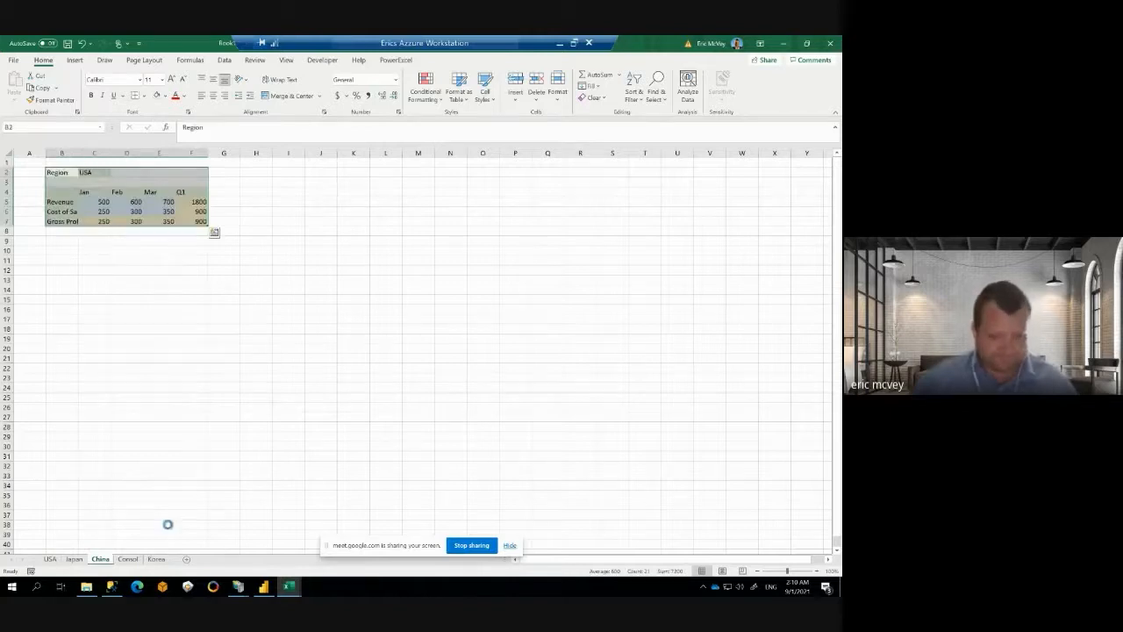
key("ctrl+c")
left_click(157, 559)
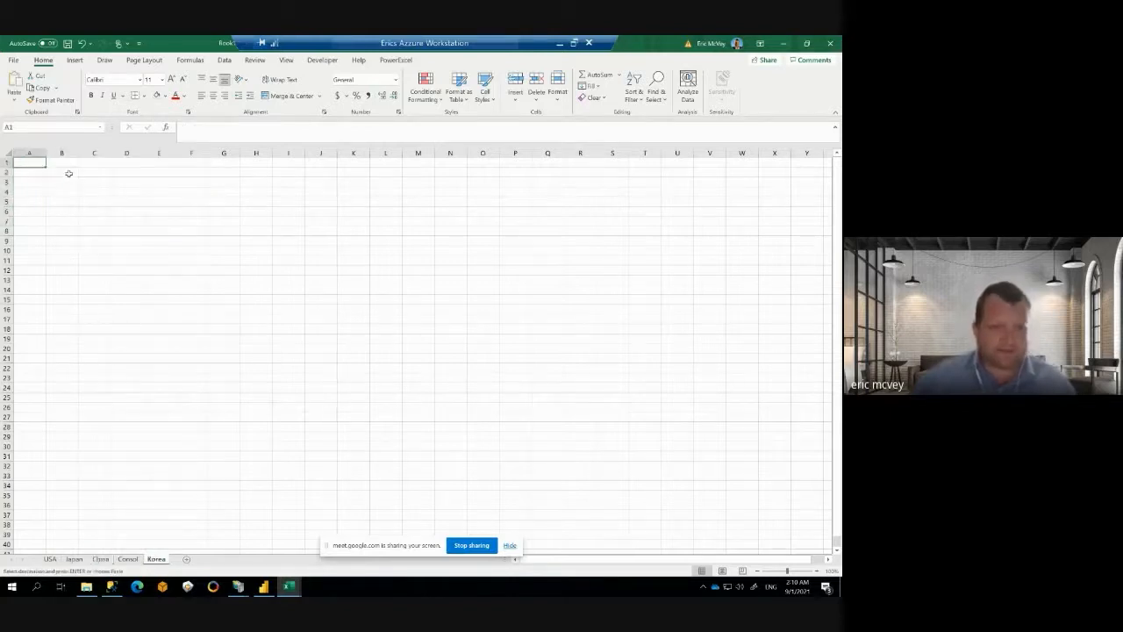
left_click(68, 173)
key("ctrl+v")
Step: Append +Korea!C5 to the formula in cell C5 of the Consol sheet and fill it across C5:E6
left_click(128, 559)
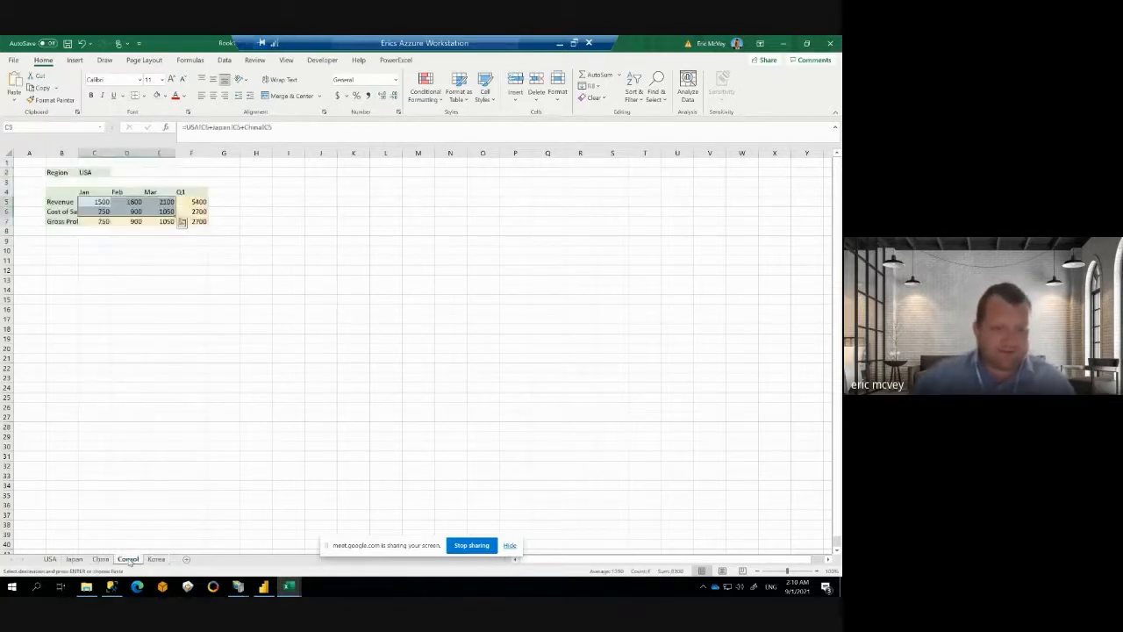
left_click(305, 126)
type("+")
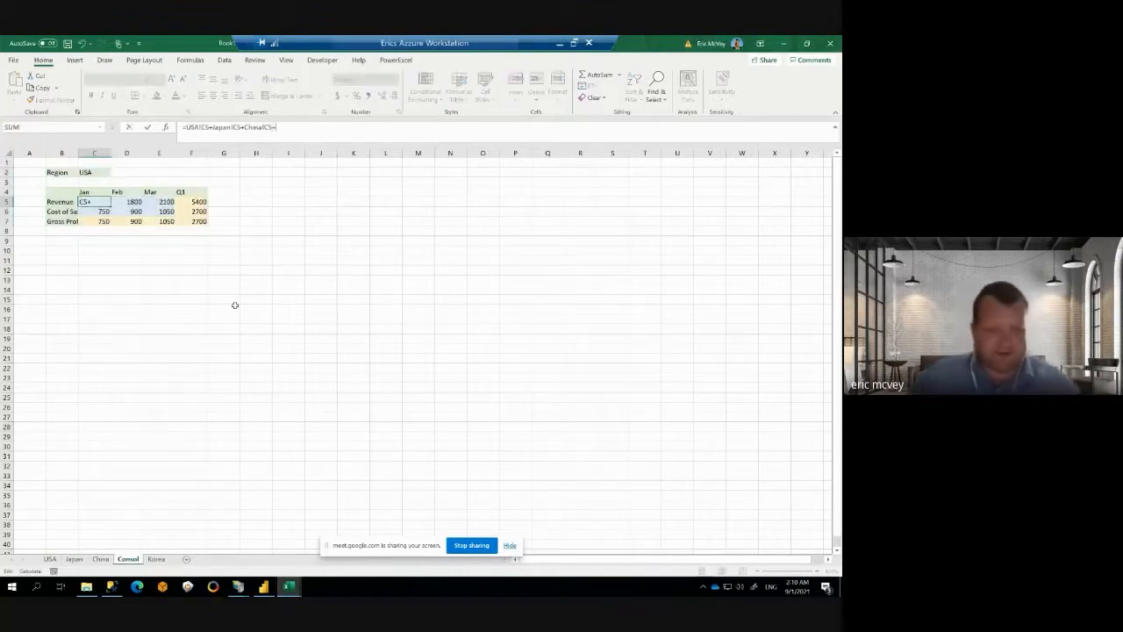
left_click(156, 559)
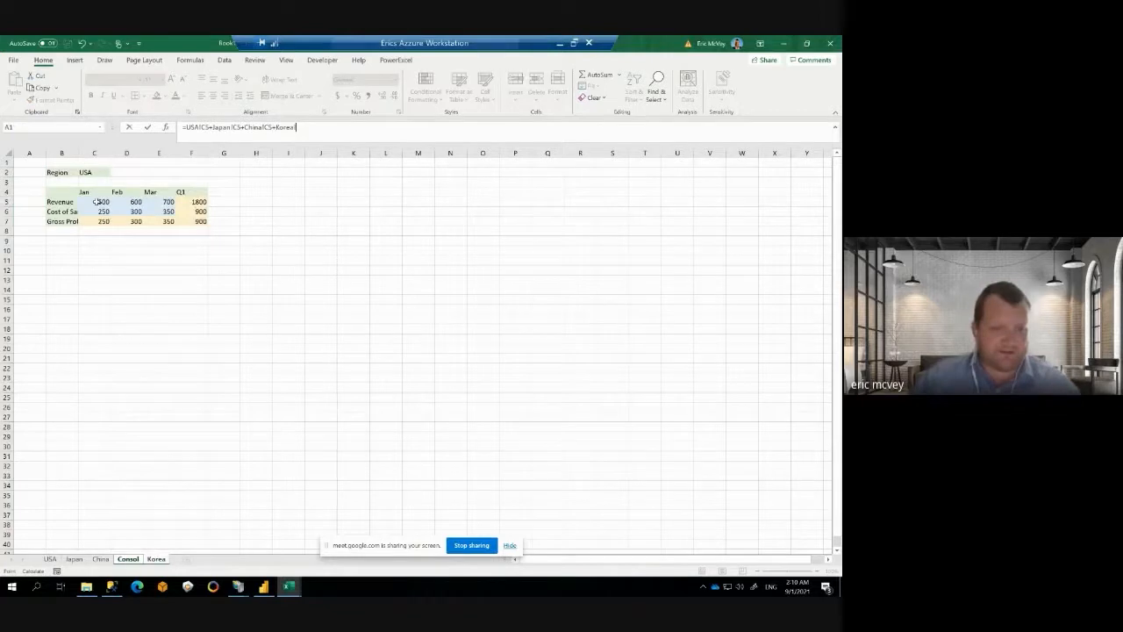
left_click(97, 202)
key("Return")
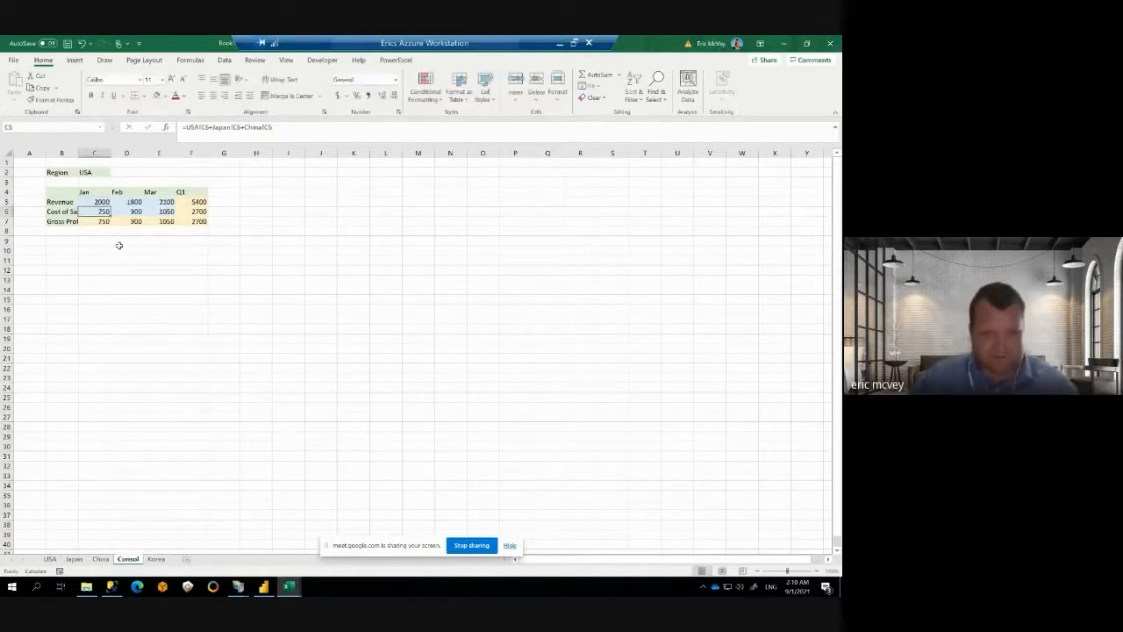
left_click(100, 202)
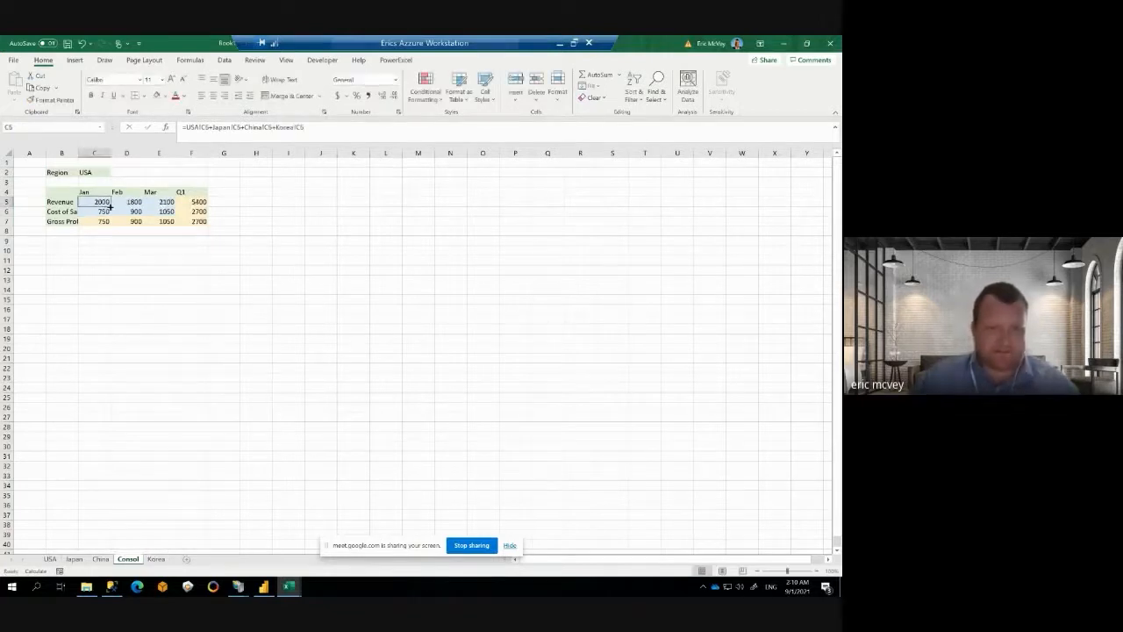
left_click_drag(110, 207, 177, 214)
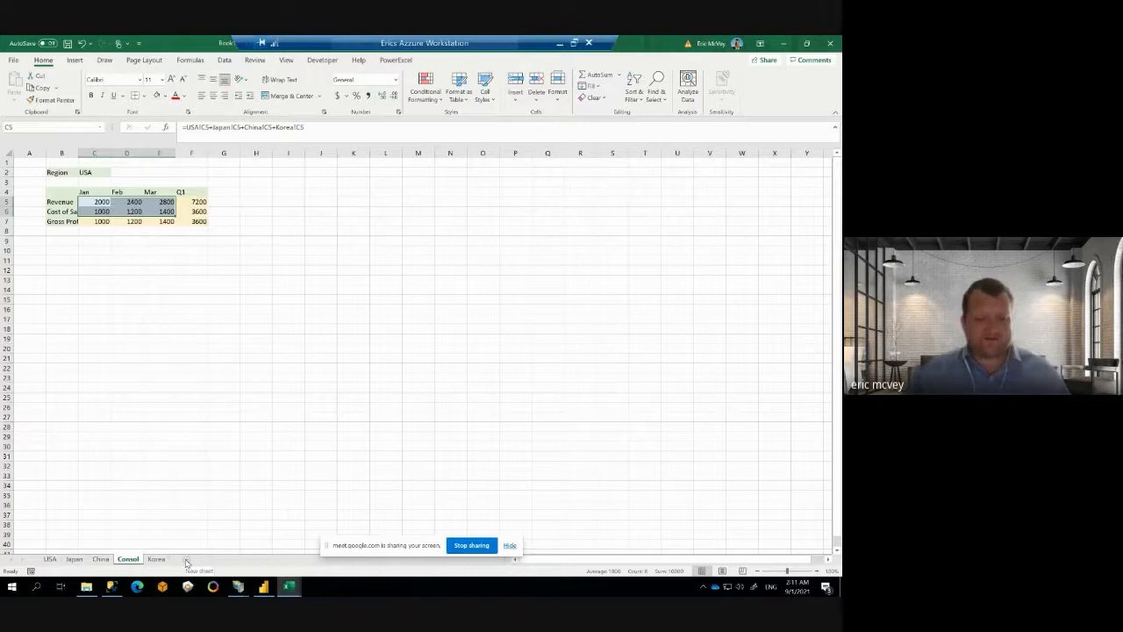
Step: Add a new sheet after Consol and name it PowerExcel
left_click(186, 561)
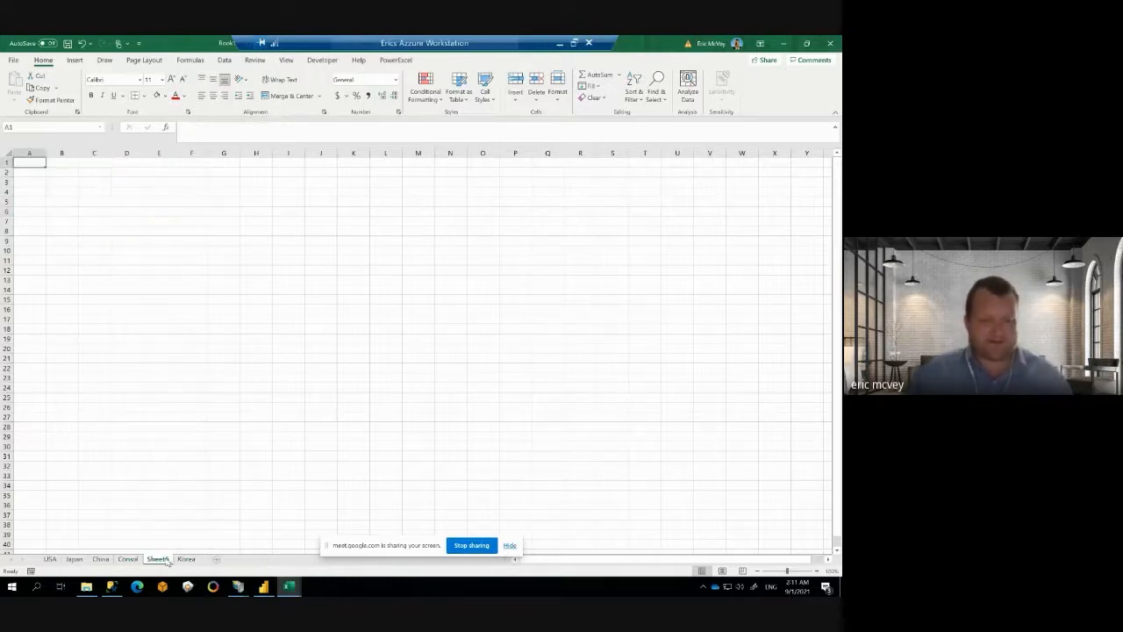
double_click(158, 559)
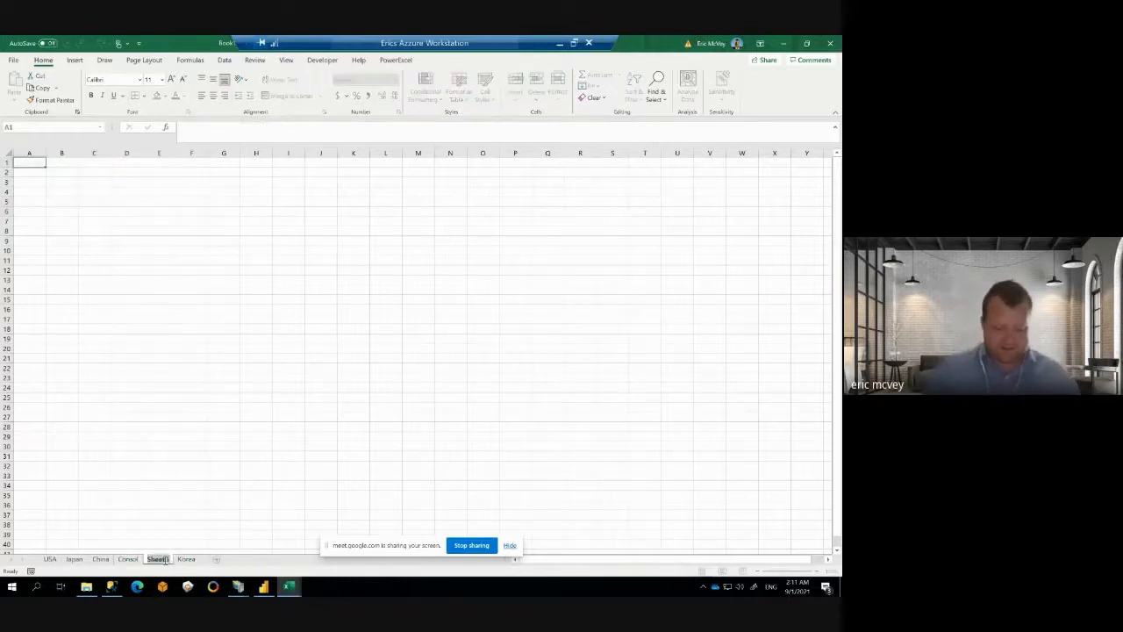
type("PowerExcel")
key("Return")
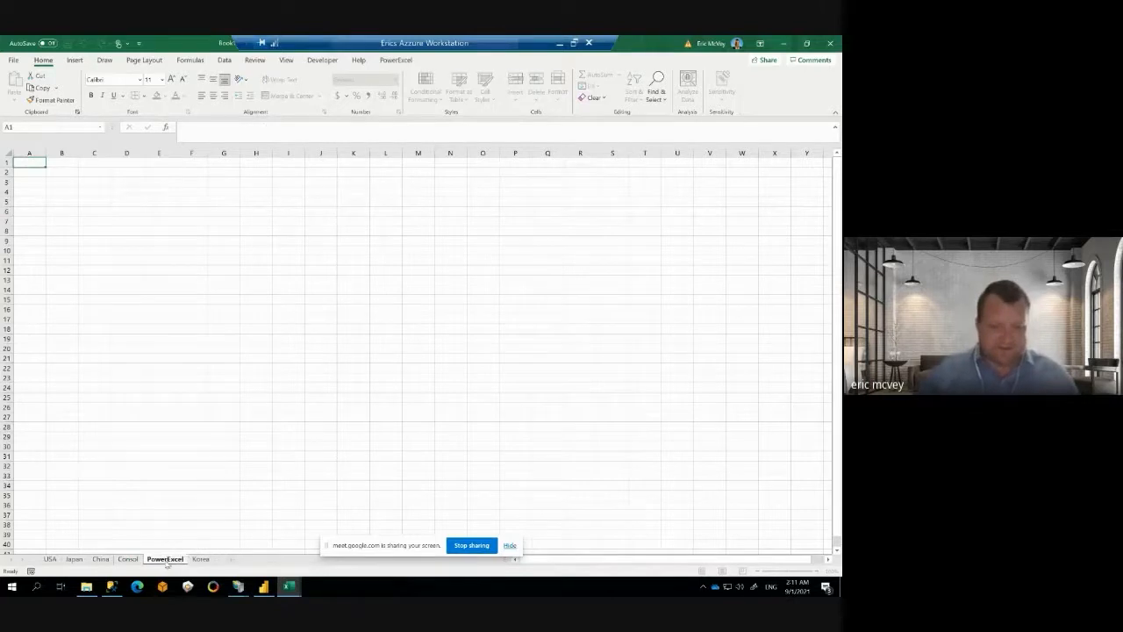
Step: Start a new PowerExcel slice using the SuperSimple database and its Sales cube
left_click(396, 60)
left_click(14, 83)
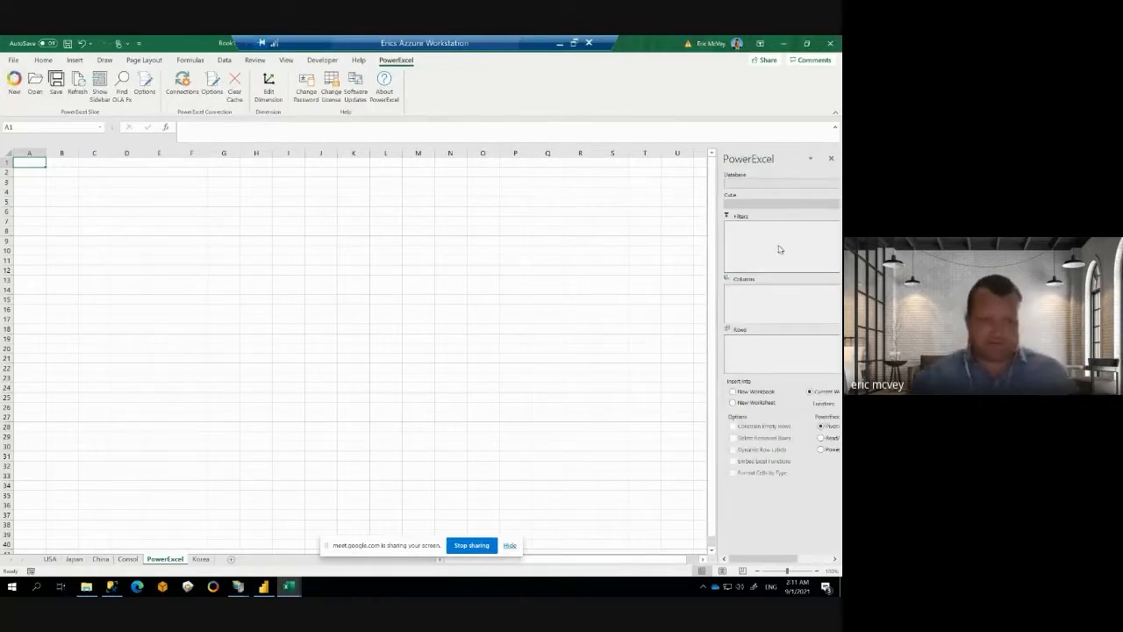
left_click(770, 183)
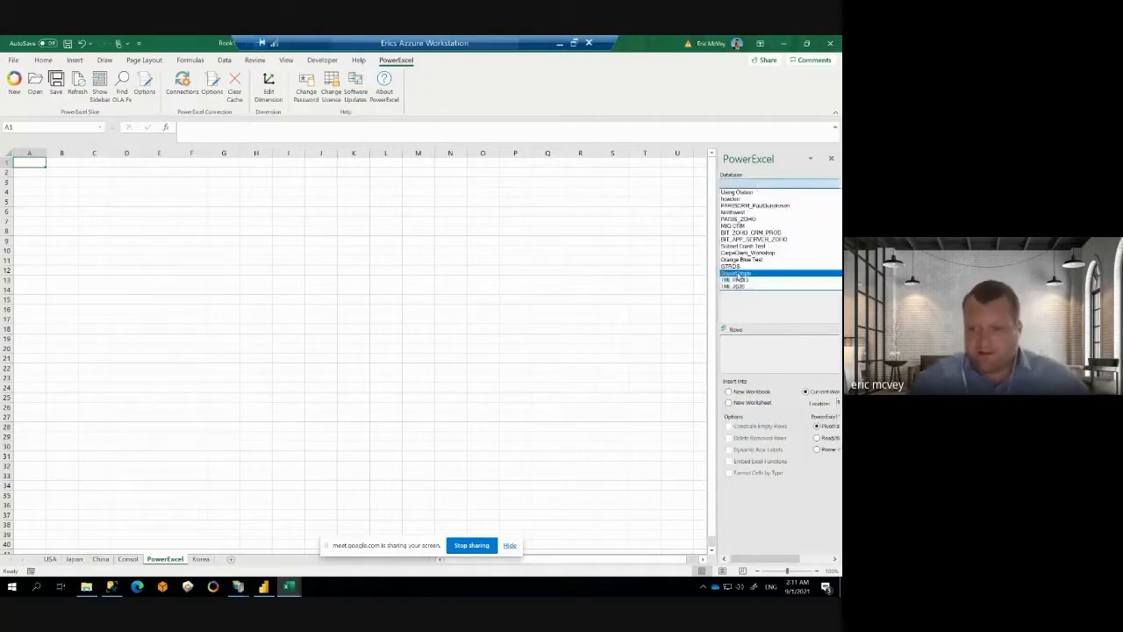
left_click(735, 273)
left_click(744, 205)
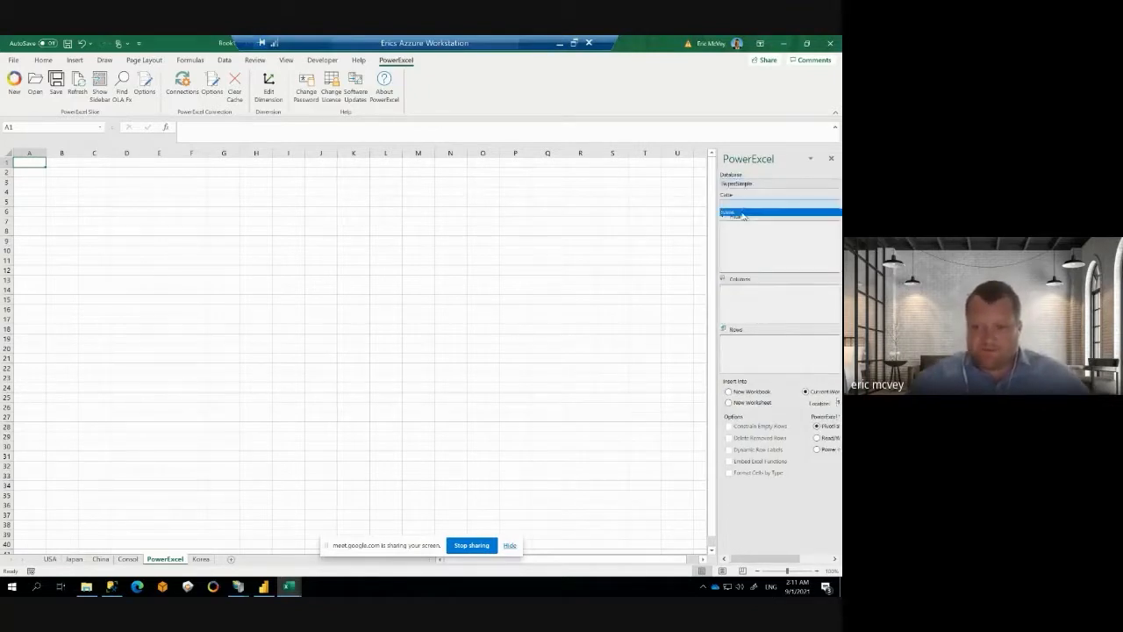
left_click(742, 214)
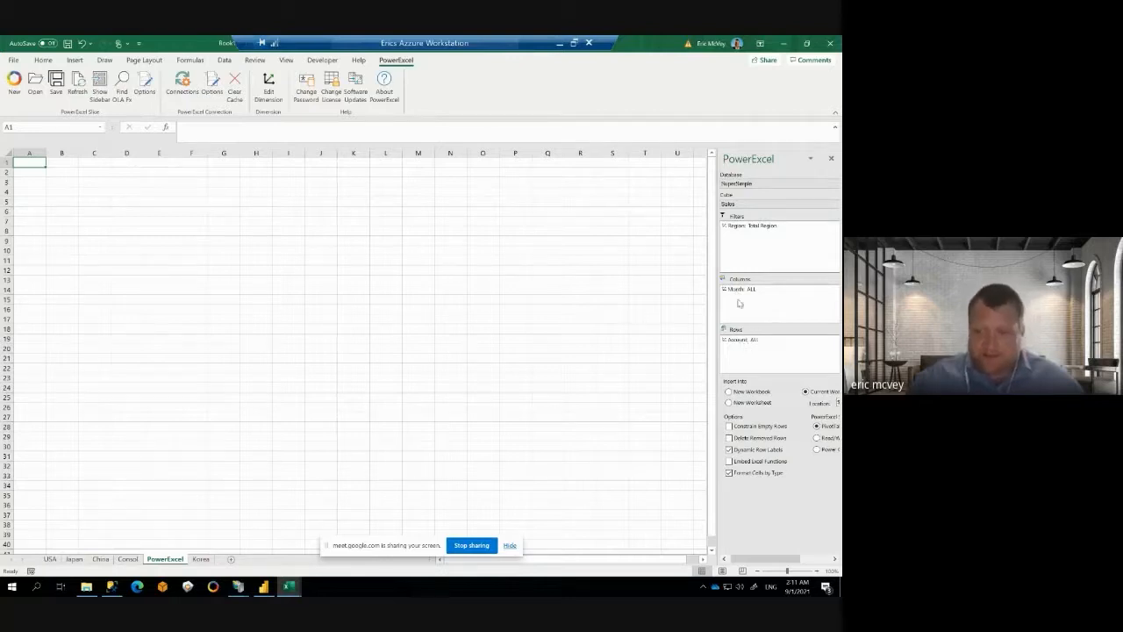
Step: Keep ALL members for the Month columns, insert the slice as a PivotTable at A1, and widen column A to fit the account labels
left_click(742, 289)
double_click(745, 292)
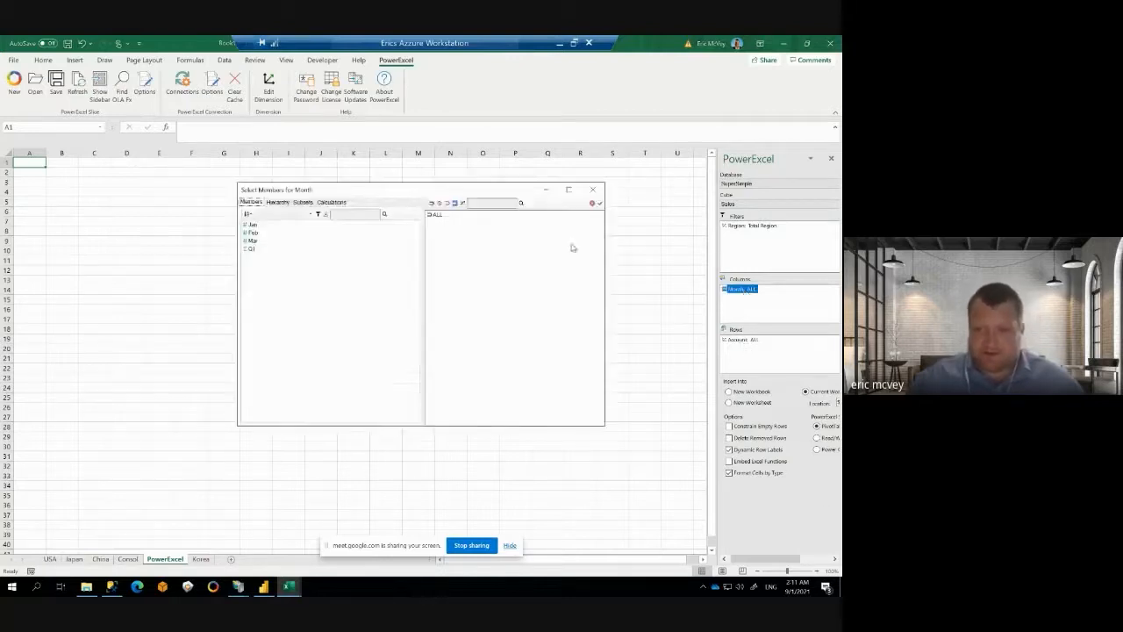
left_click(599, 204)
left_click(825, 558)
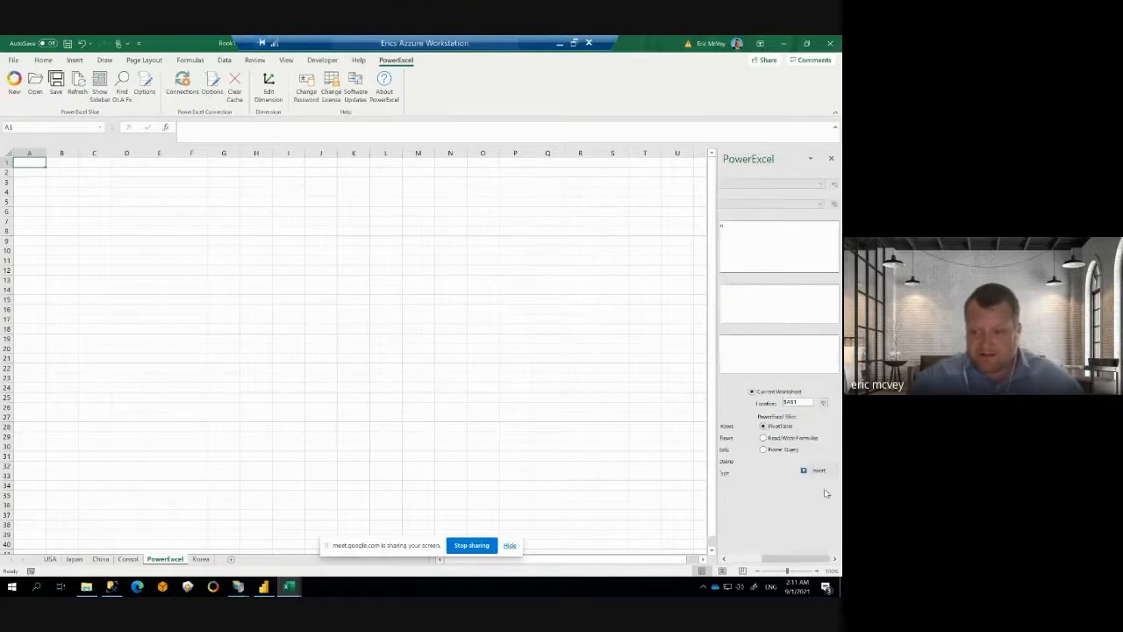
left_click(816, 470)
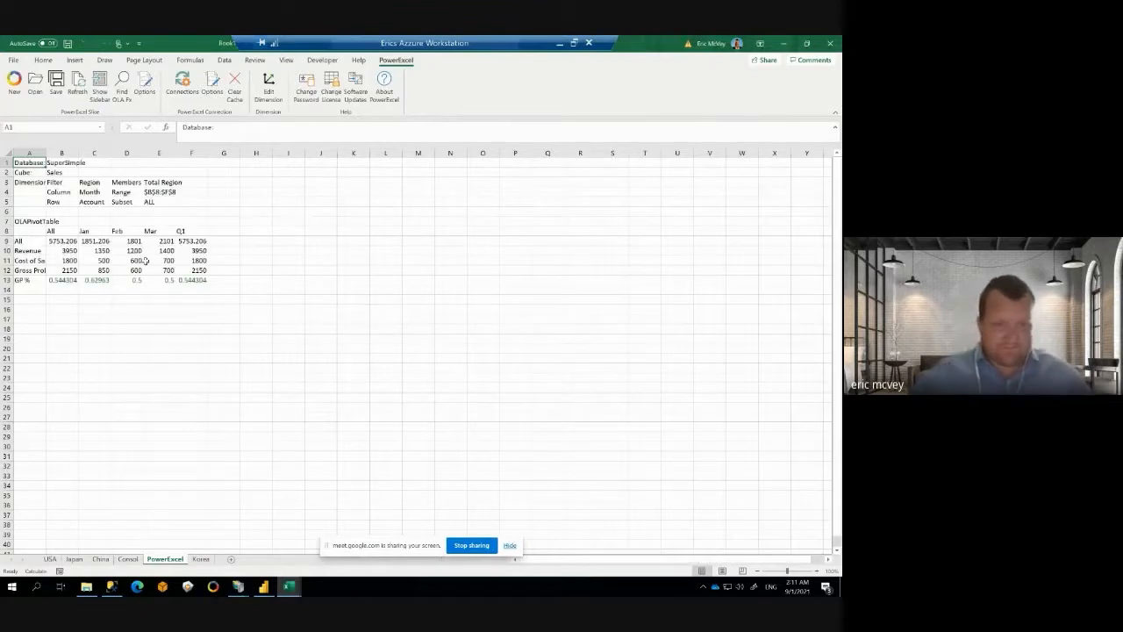
left_click_drag(45, 153, 94, 153)
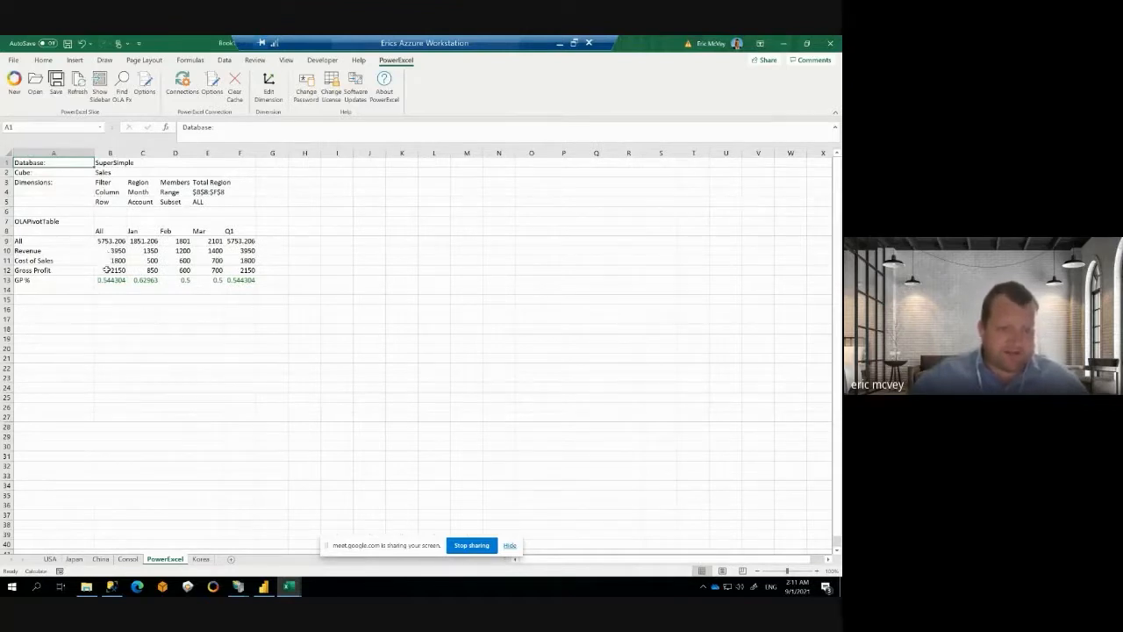
Step: Try to switch the slice's Region filter in cell E3 from Total Region to Japan
left_click(108, 270)
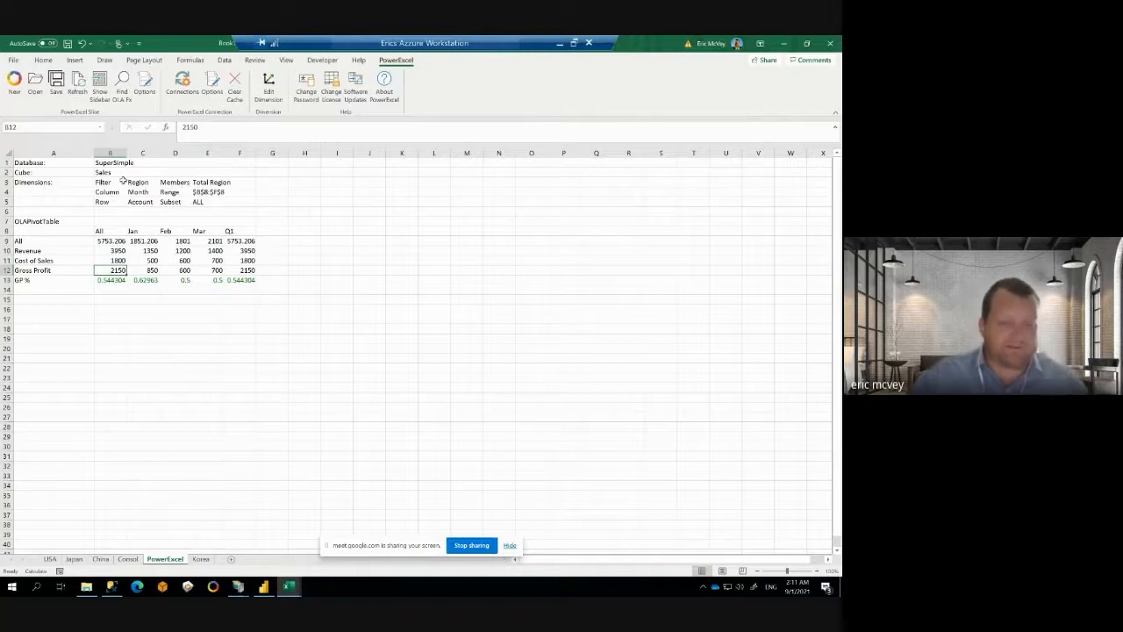
left_click(206, 181)
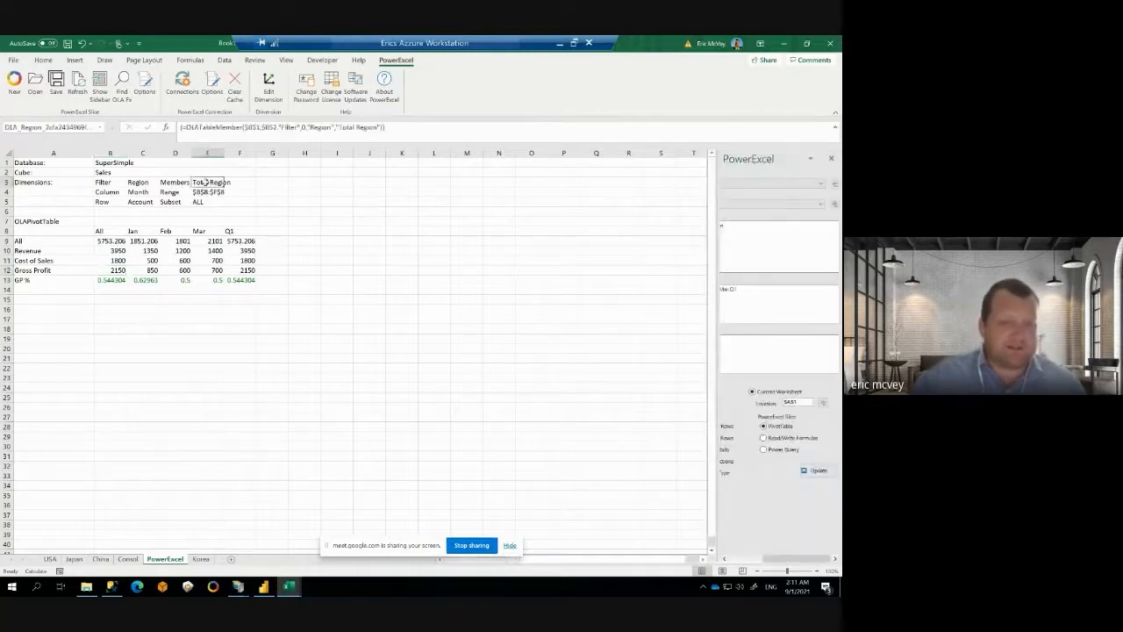
double_click(206, 182)
left_click(263, 234)
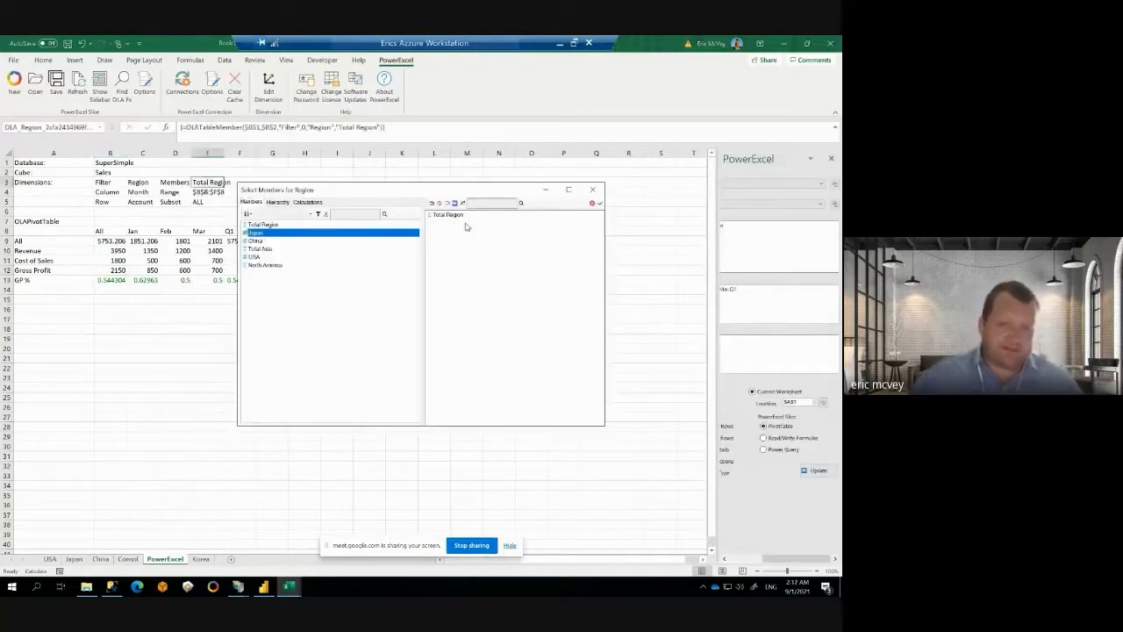
left_click(600, 203)
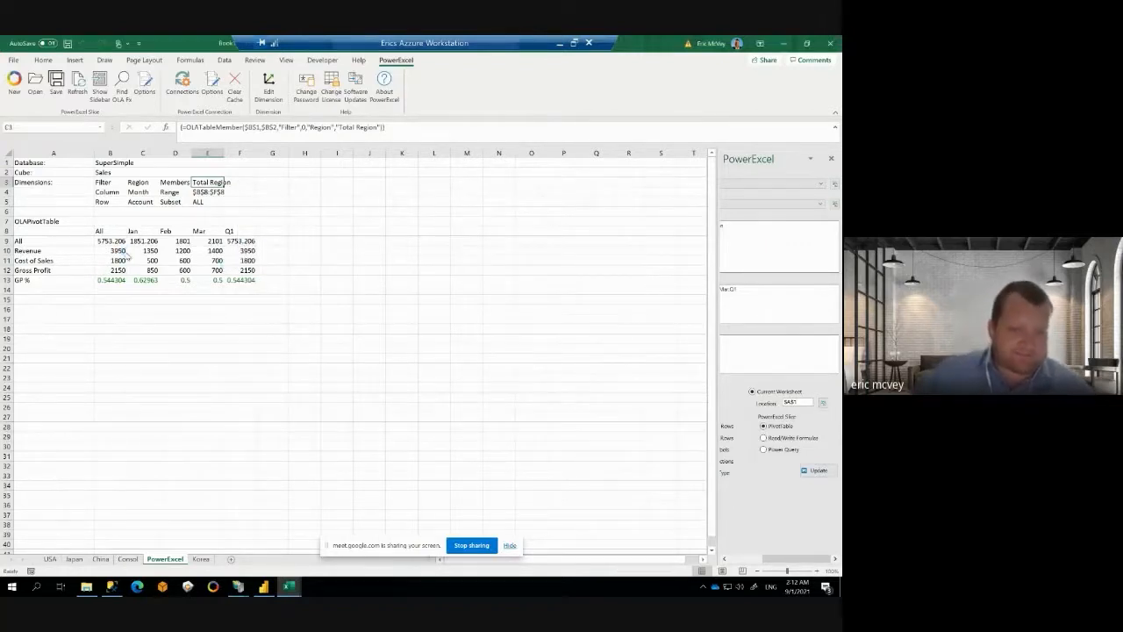
left_click(129, 253)
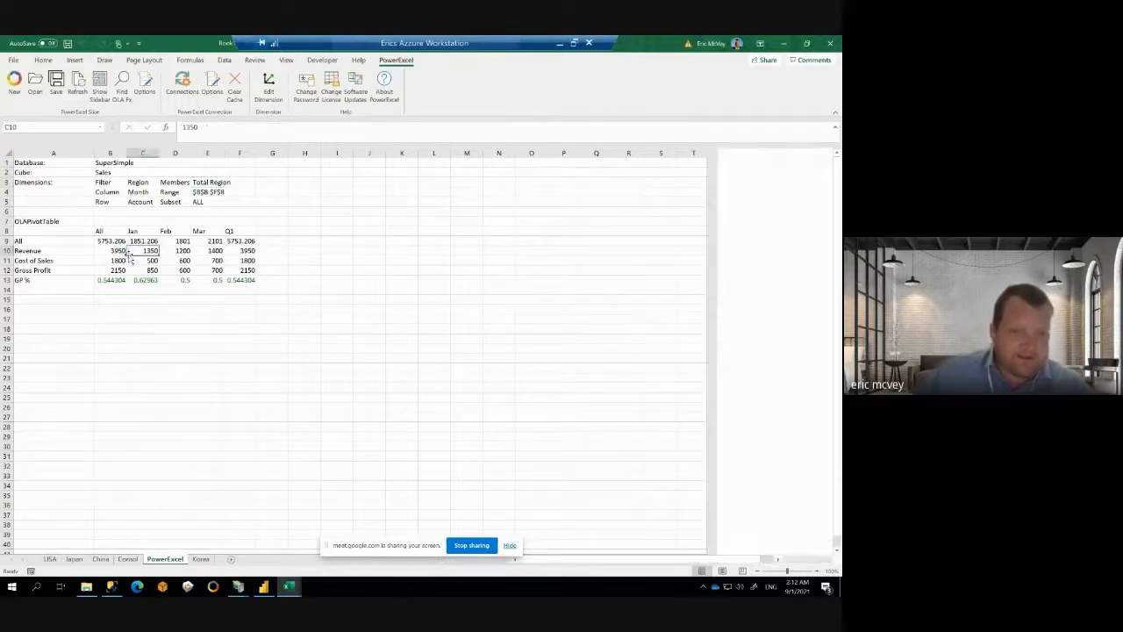
Step: Replace Total Region with China as the member of the Region filter in cell E3
left_click(201, 182)
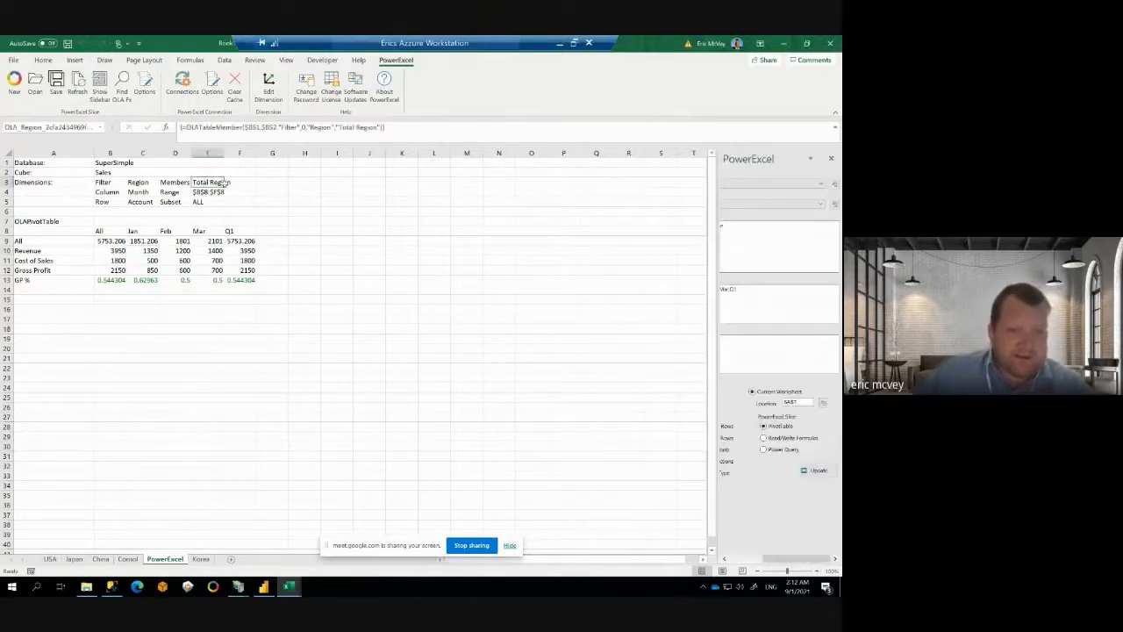
double_click(217, 186)
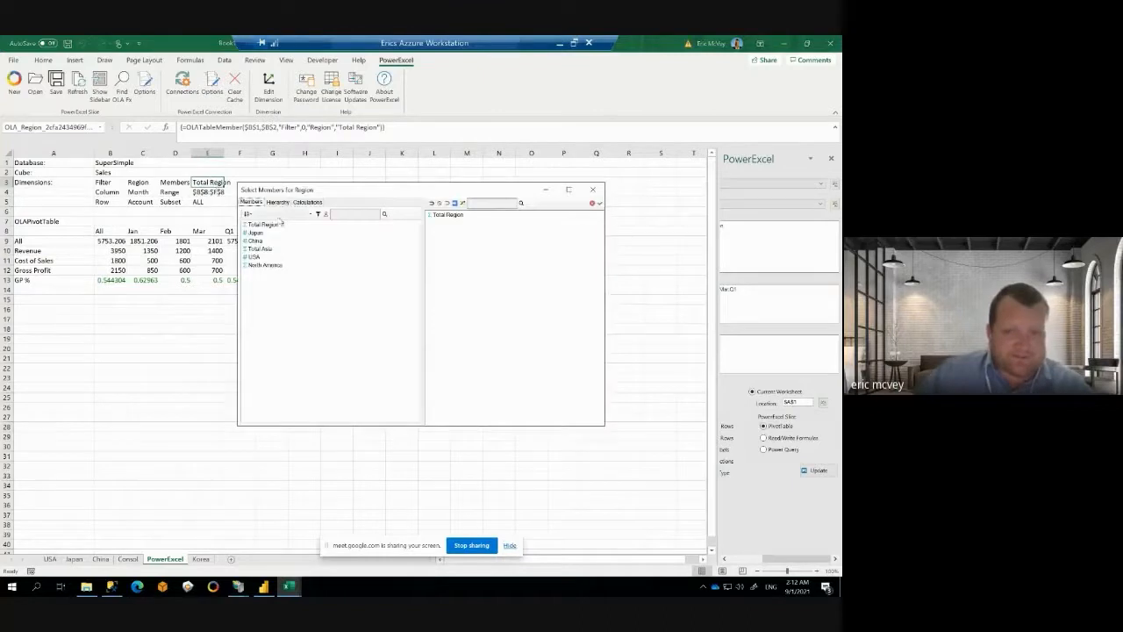
left_click(439, 203)
left_click_drag(258, 242, 501, 246)
left_click(600, 203)
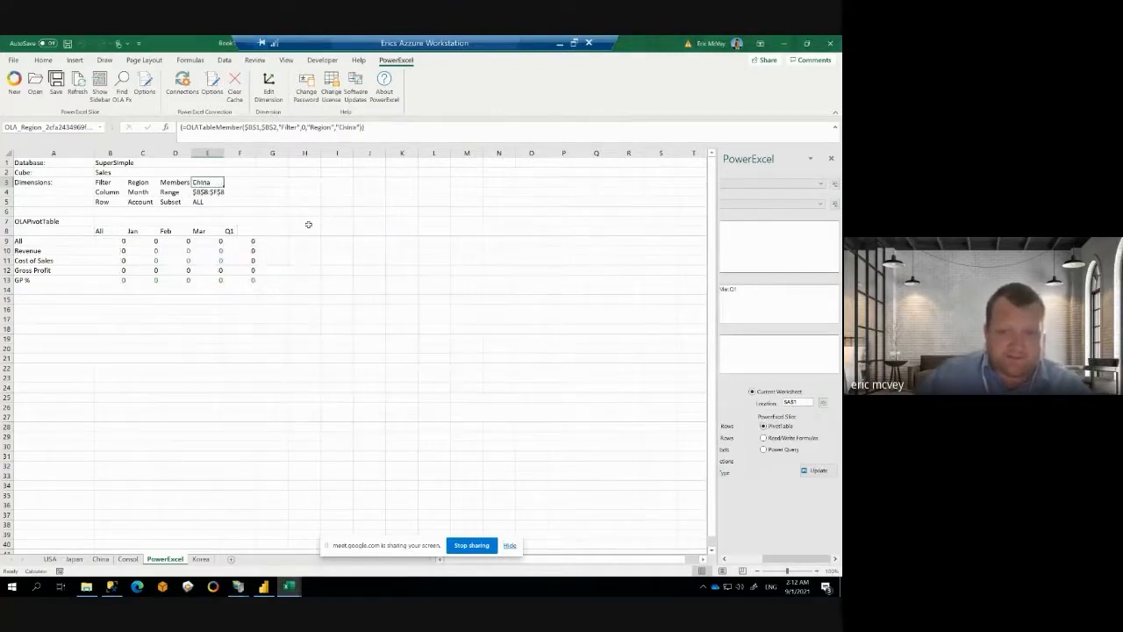
Step: Set the Region filter in cell E3 to Japan and review the list of available region members
double_click(207, 181)
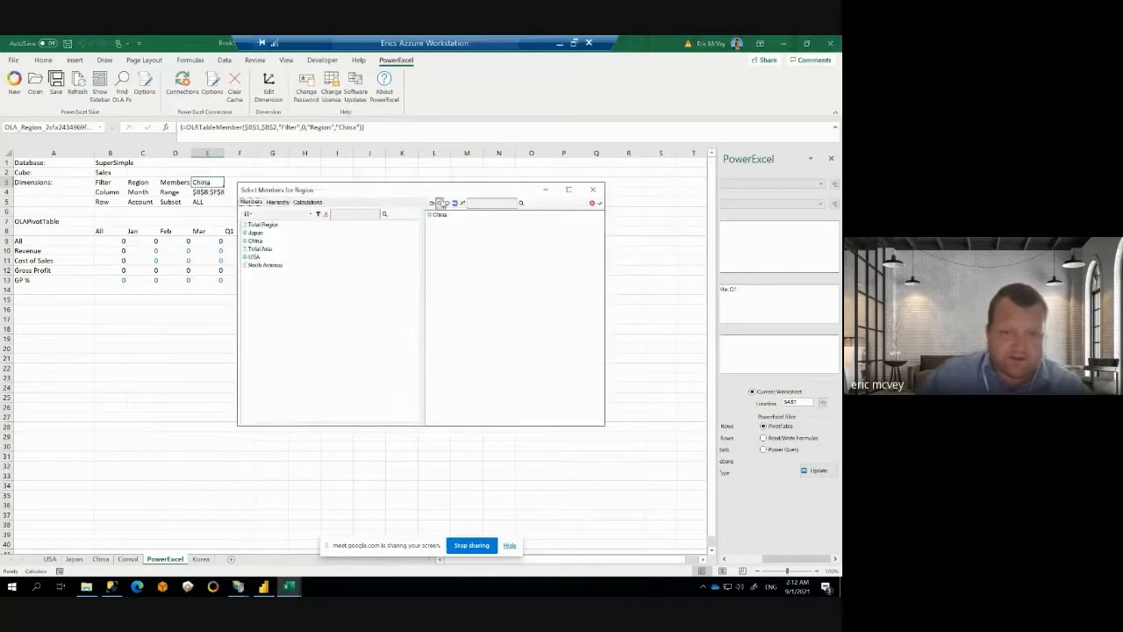
left_click_drag(368, 234, 530, 246)
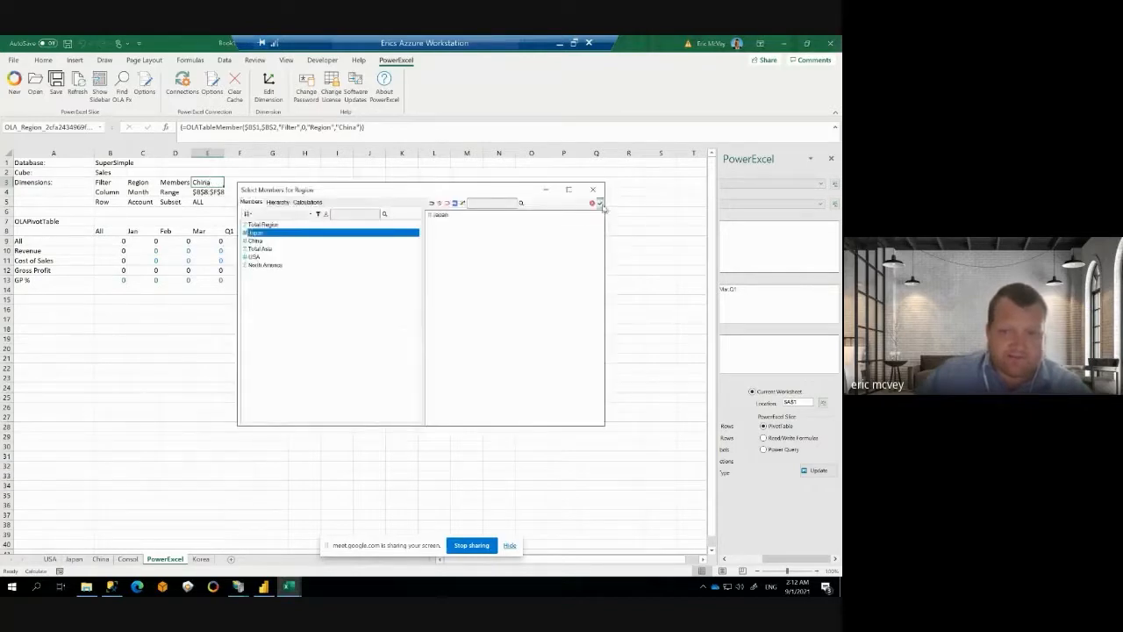
left_click(600, 204)
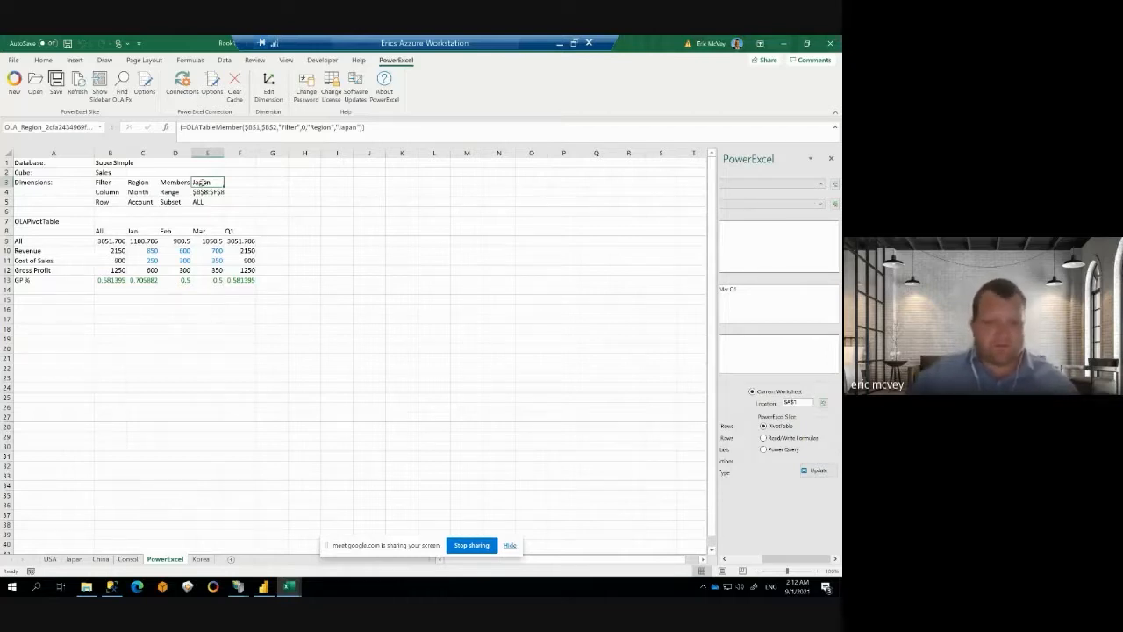
double_click(202, 183)
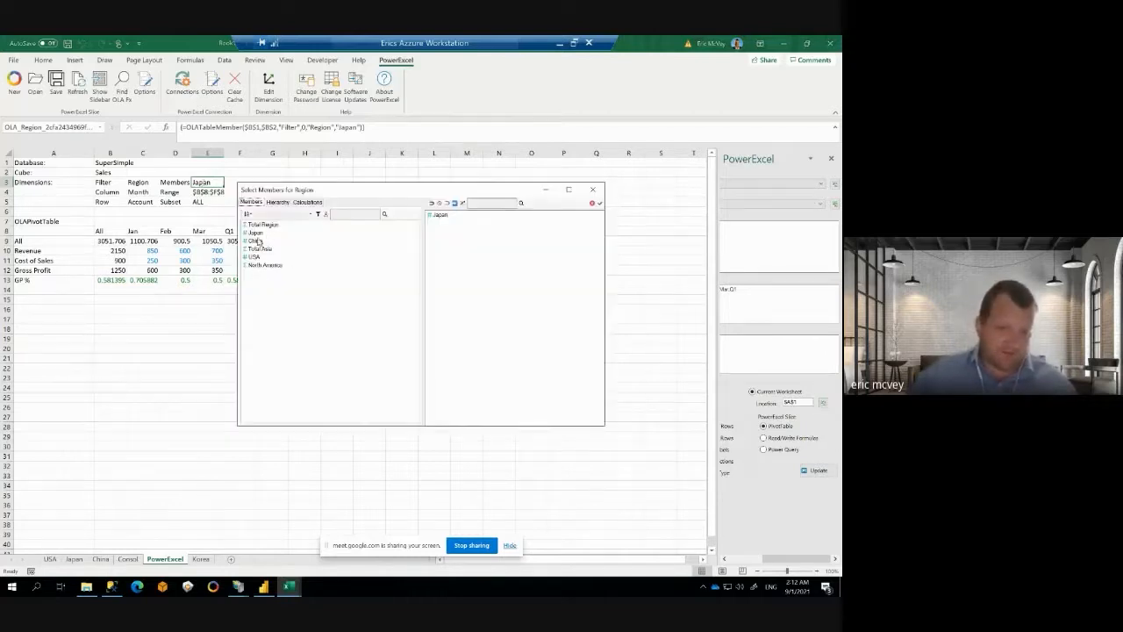
left_click(593, 203)
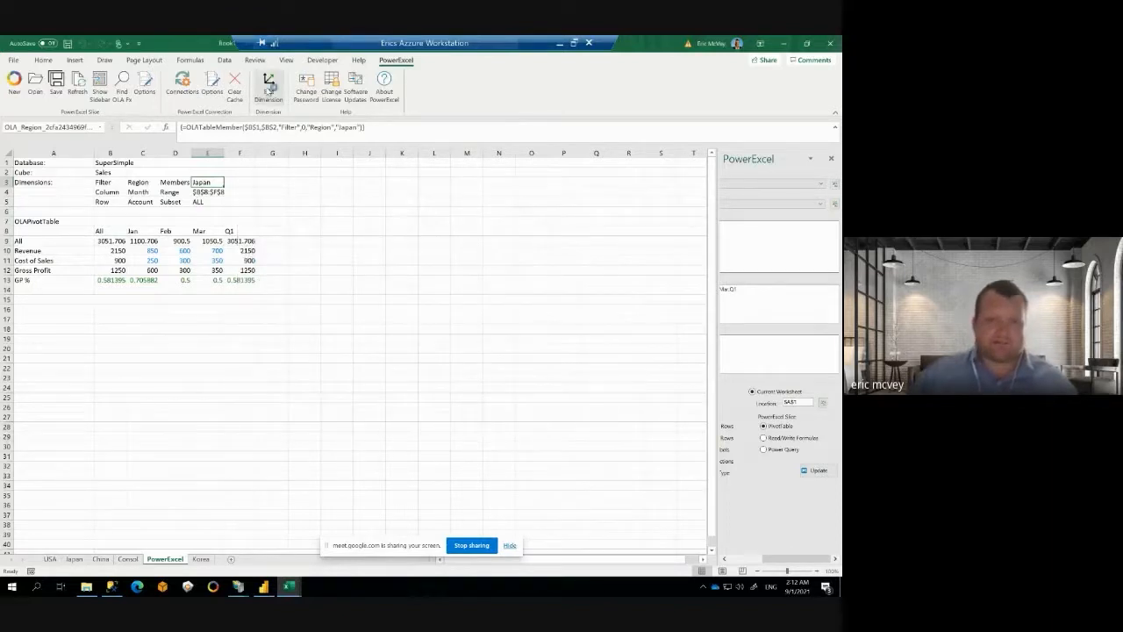
Step: Open the Region dimension of the SuperSimple database in the Dimension Editor
left_click(271, 89)
left_click(148, 151)
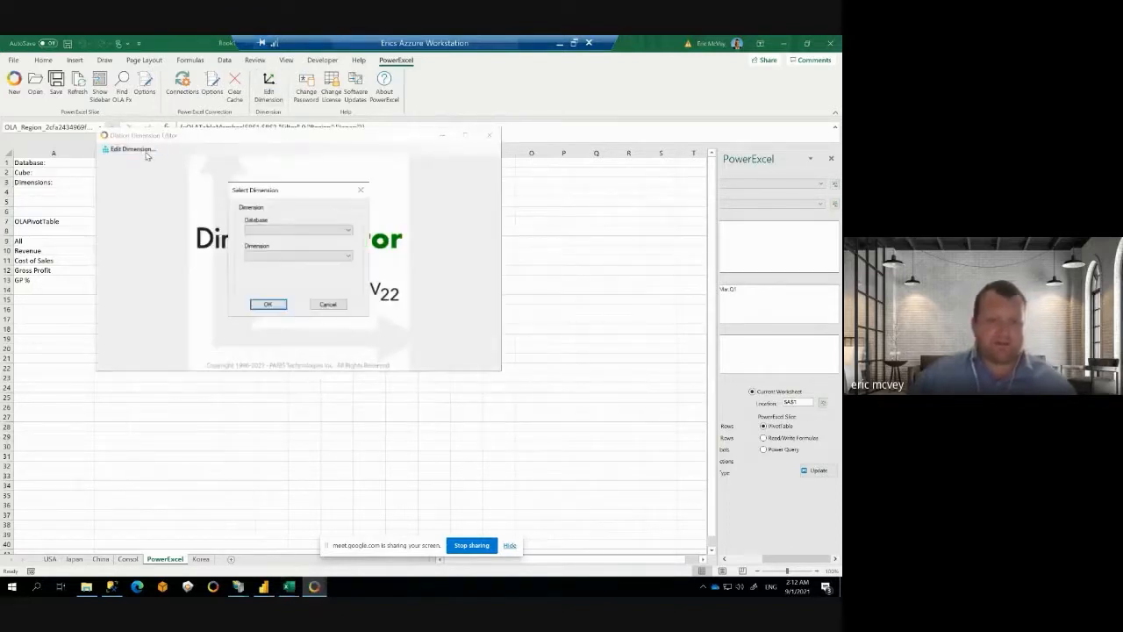
left_click(268, 231)
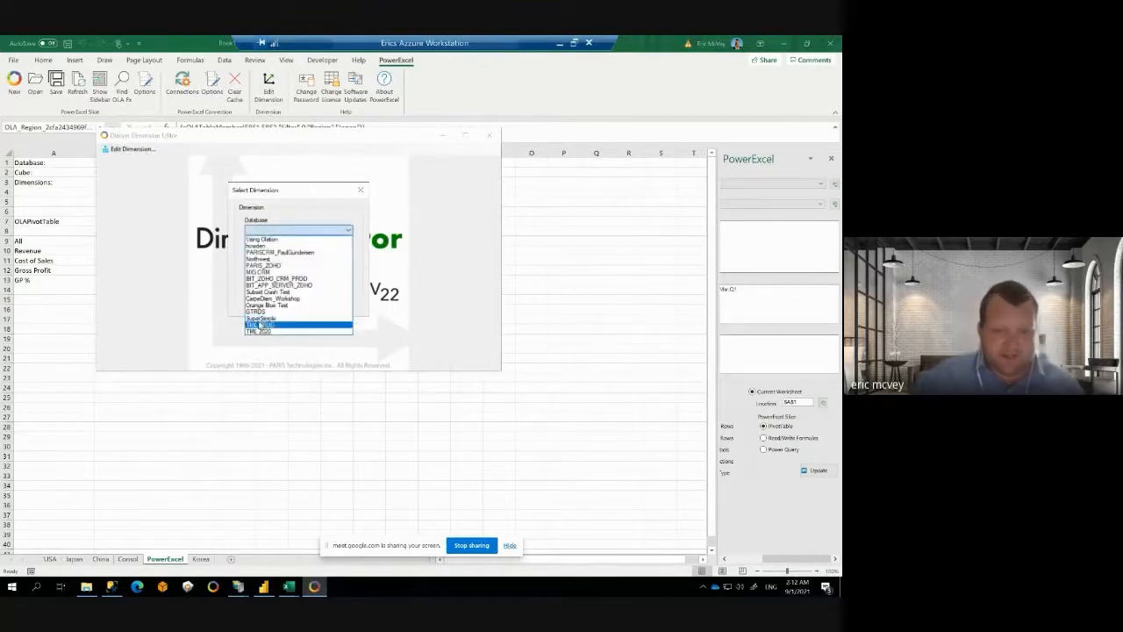
left_click(261, 317)
left_click(262, 257)
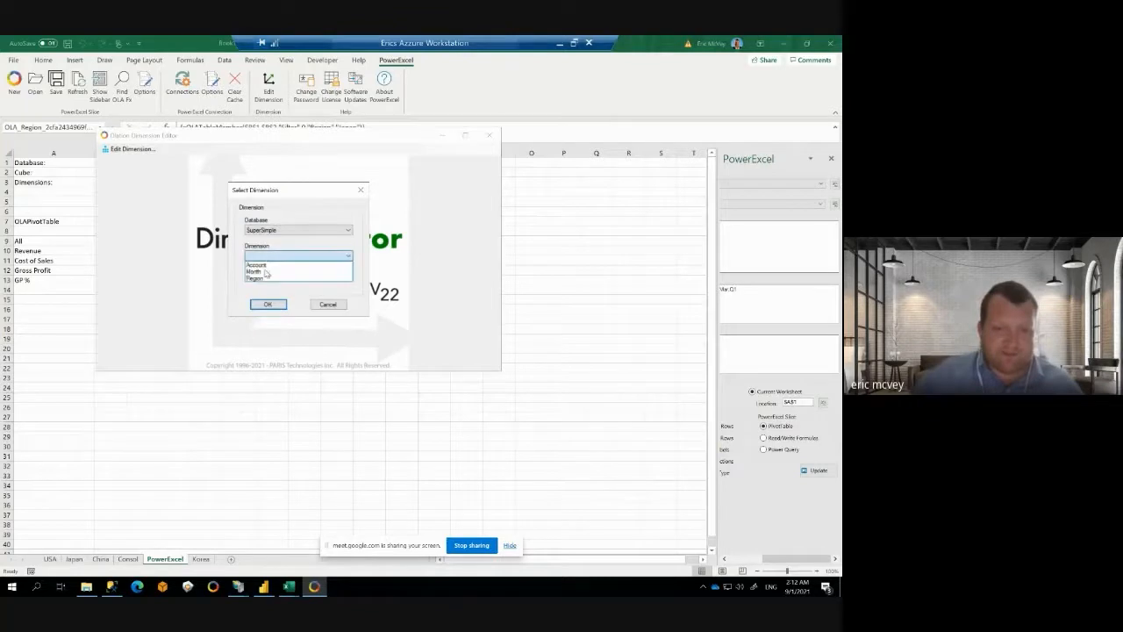
left_click(263, 271)
left_click(268, 304)
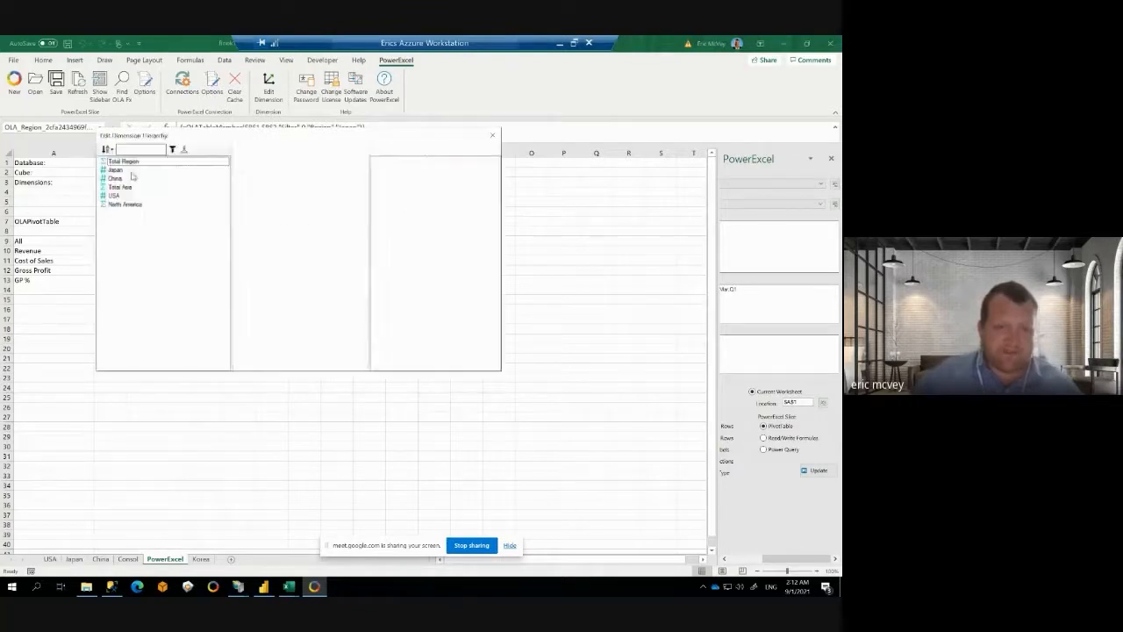
Step: Add a new member named Korea under Total Asia in the Region hierarchy, save the dimension and close the editor
left_click(241, 163)
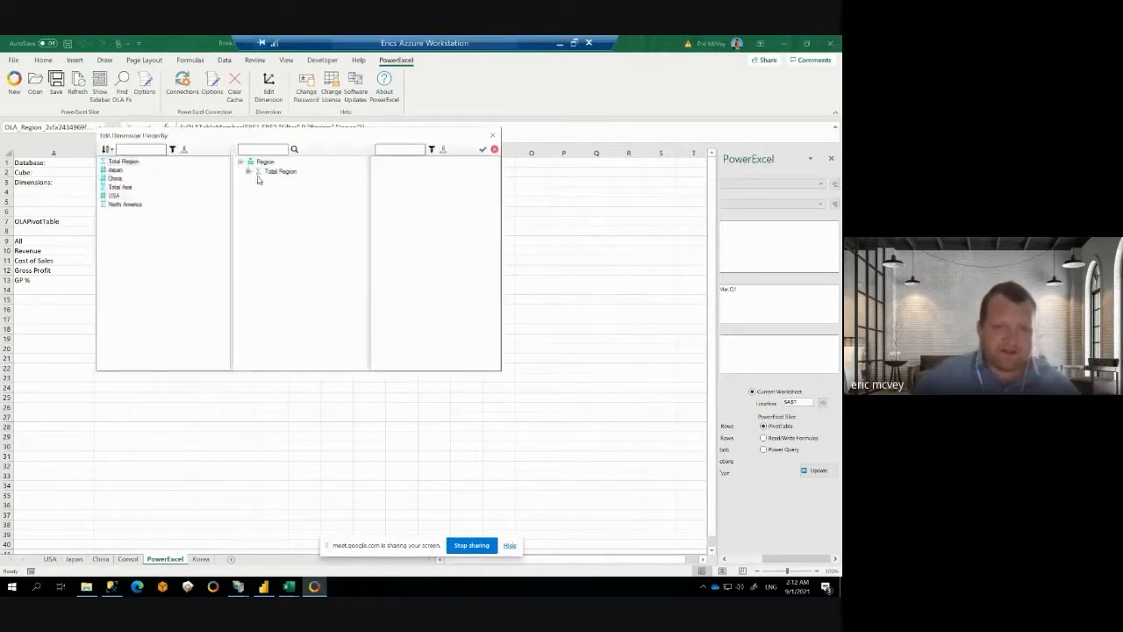
left_click(248, 171)
left_click(257, 181)
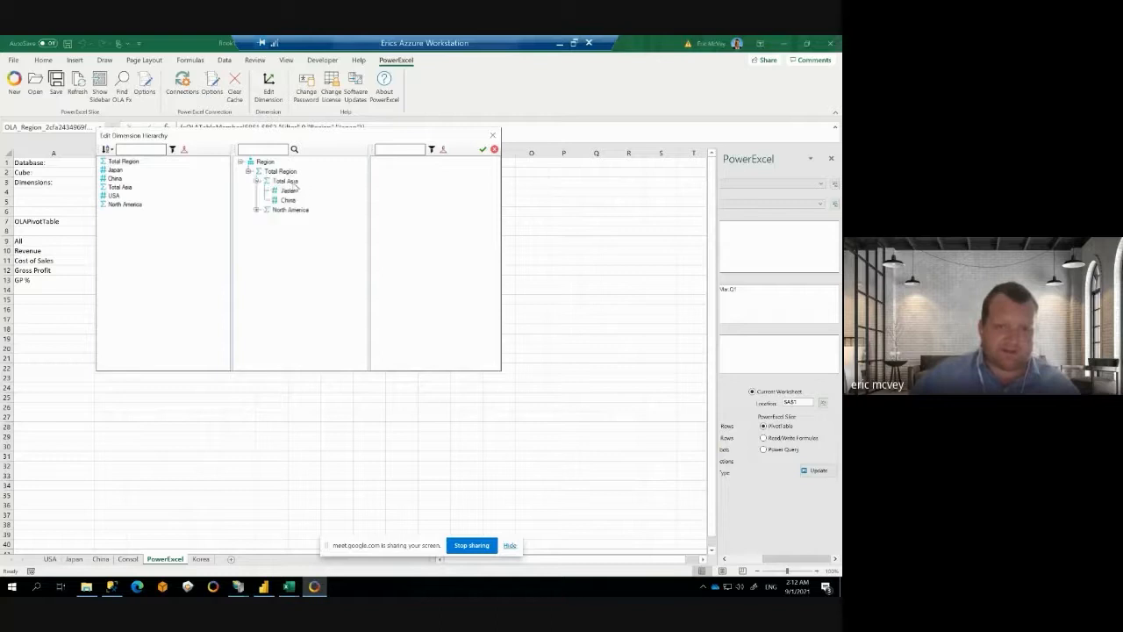
left_click(285, 181)
right_click(293, 183)
left_click(321, 190)
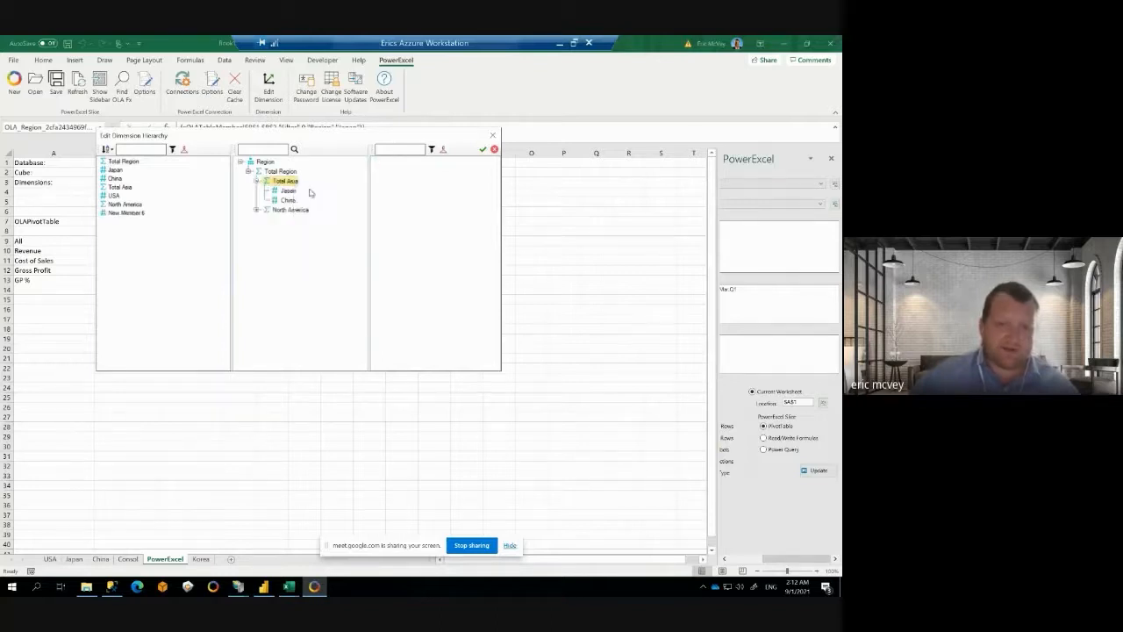
type("As")
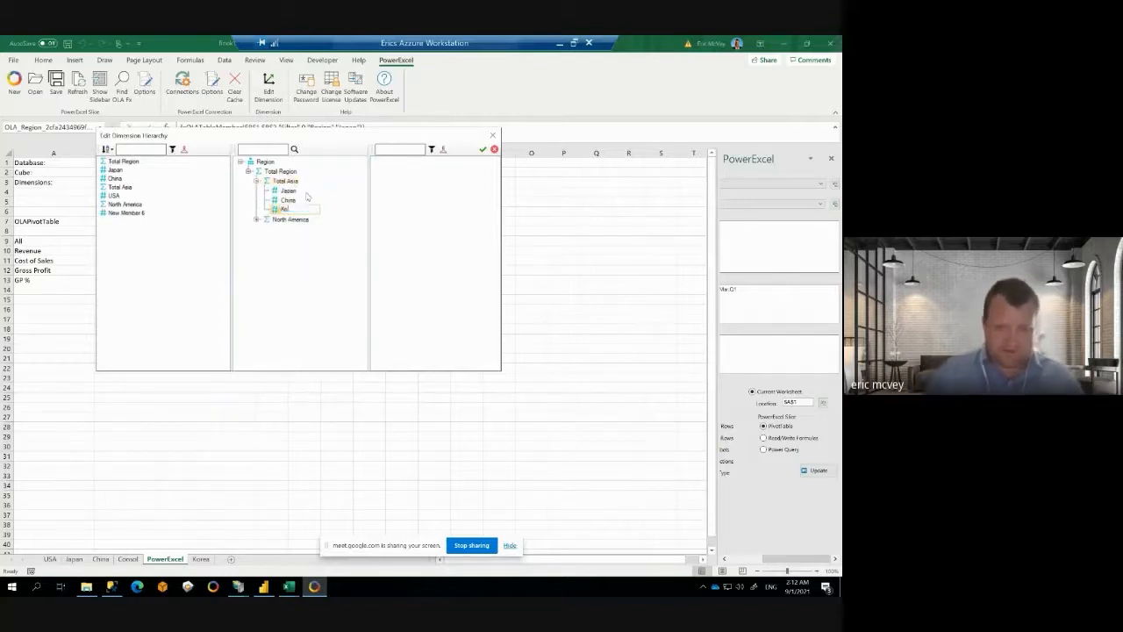
left_click(482, 149)
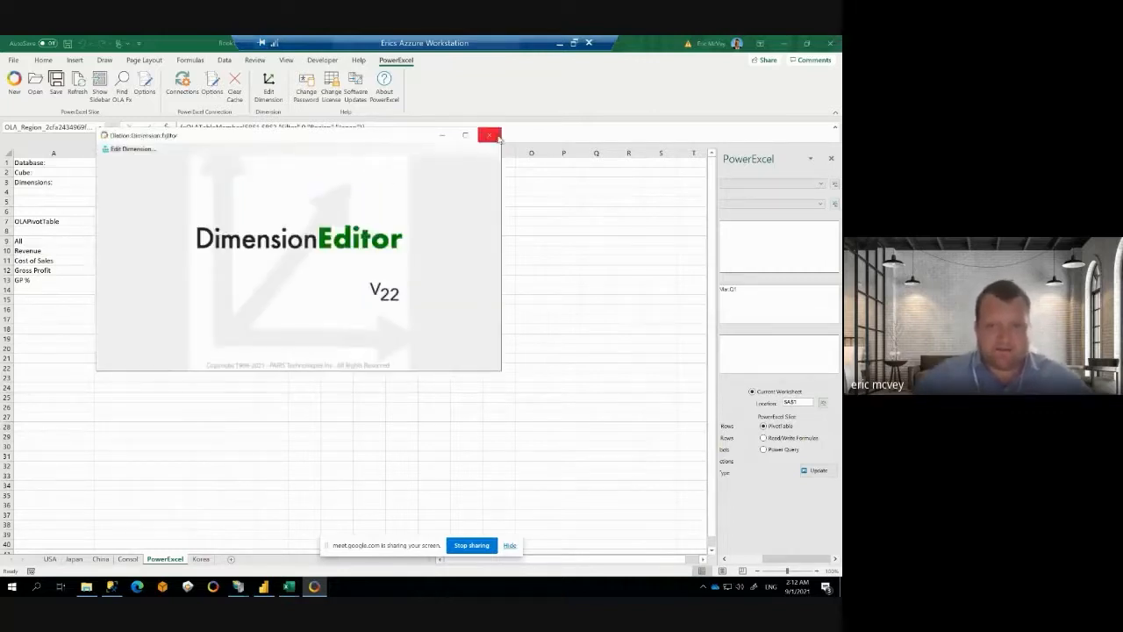
left_click(488, 134)
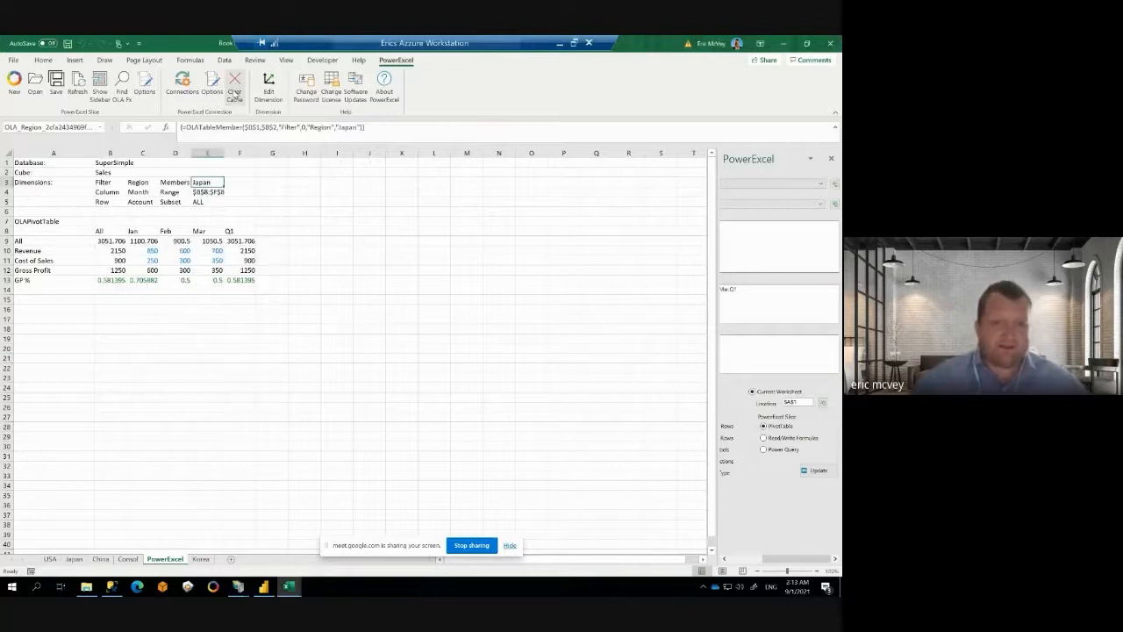
Step: Clear the PowerExcel cache and check the member list of the Region filter in cell E3 for Korea, keeping the filter as is
left_click(234, 84)
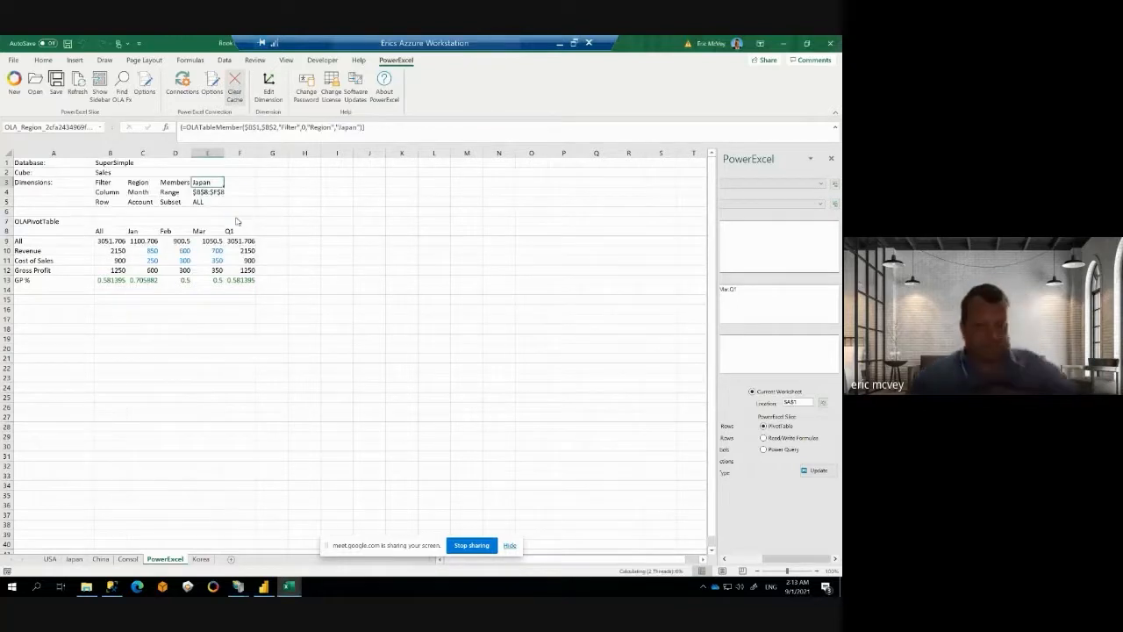
double_click(207, 181)
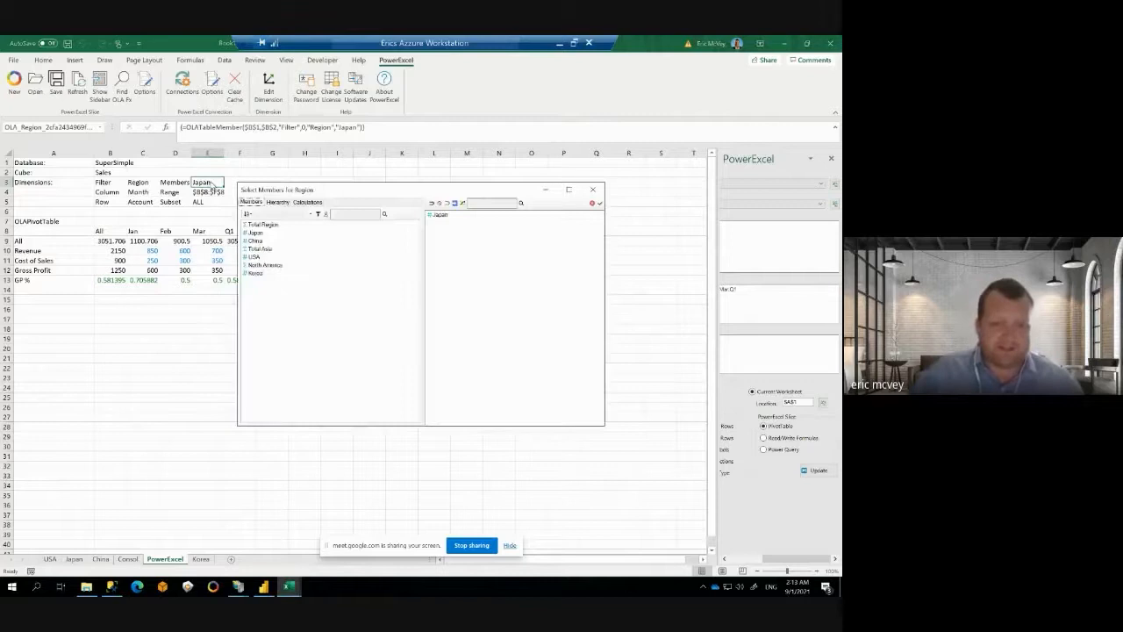
left_click(255, 273)
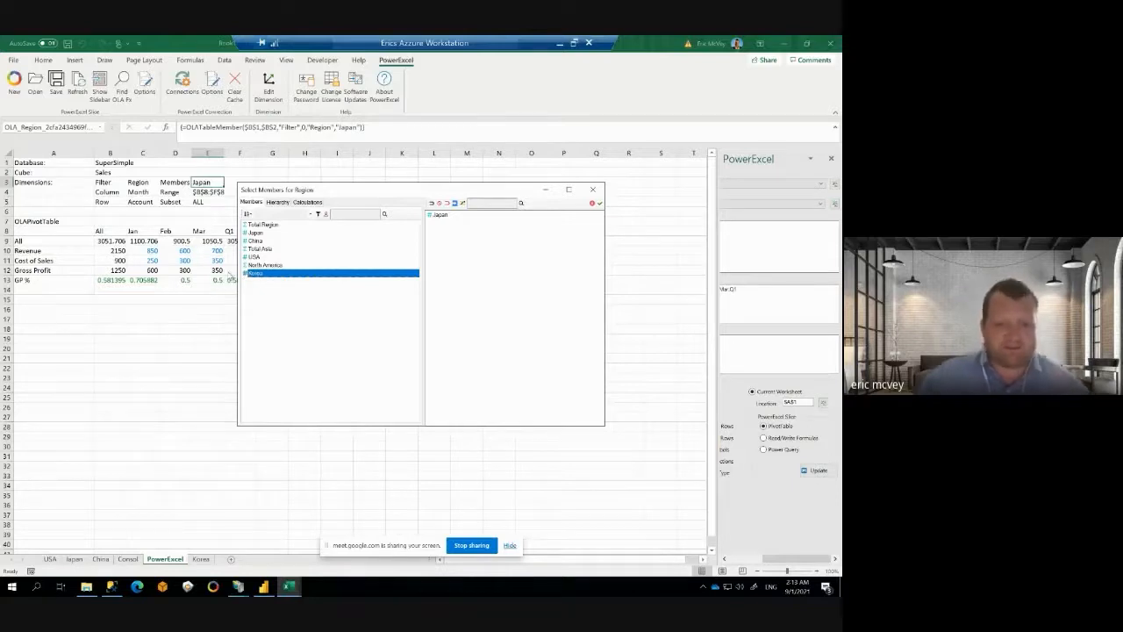
left_click(591, 204)
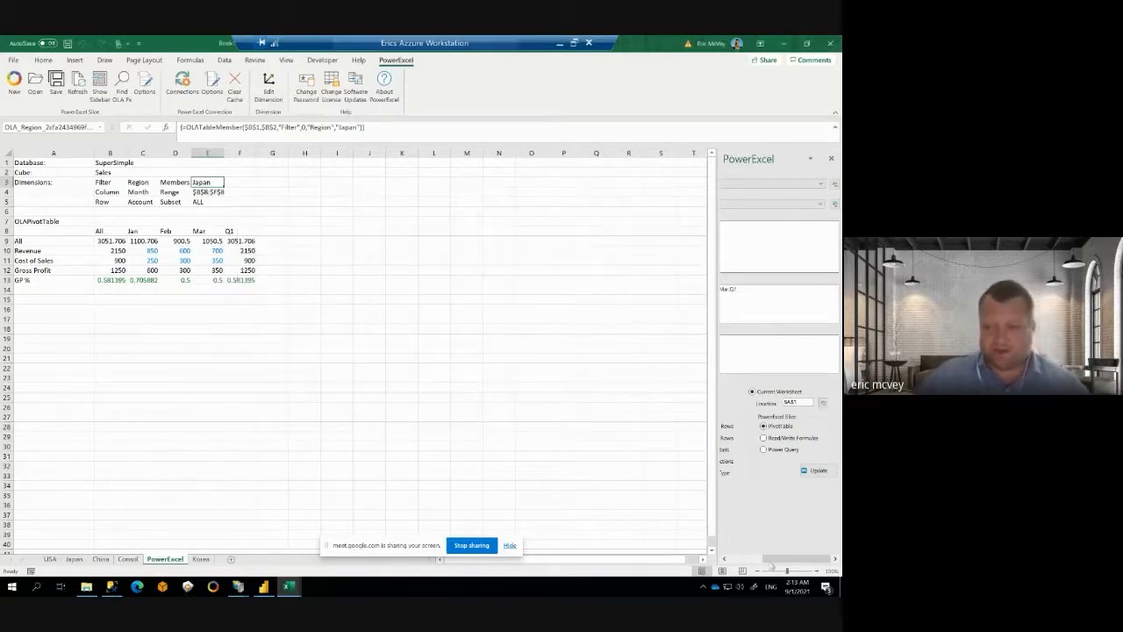
Step: Move the Region dimension of the slice from the filters to the rows, above Account
left_click_drag(771, 563, 731, 563)
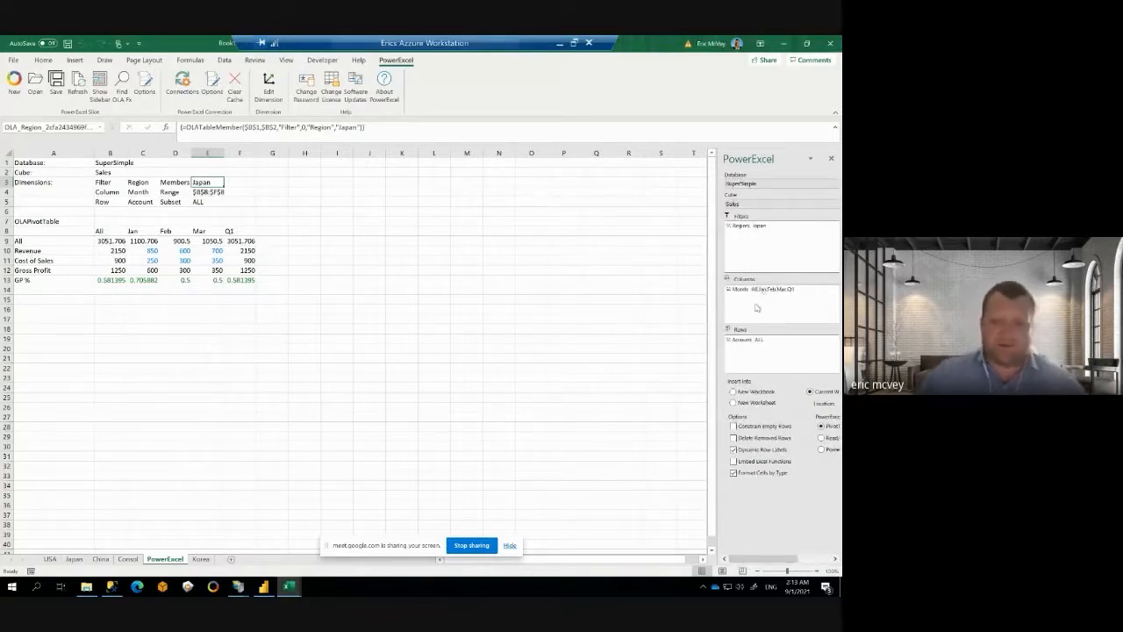
left_click(742, 226)
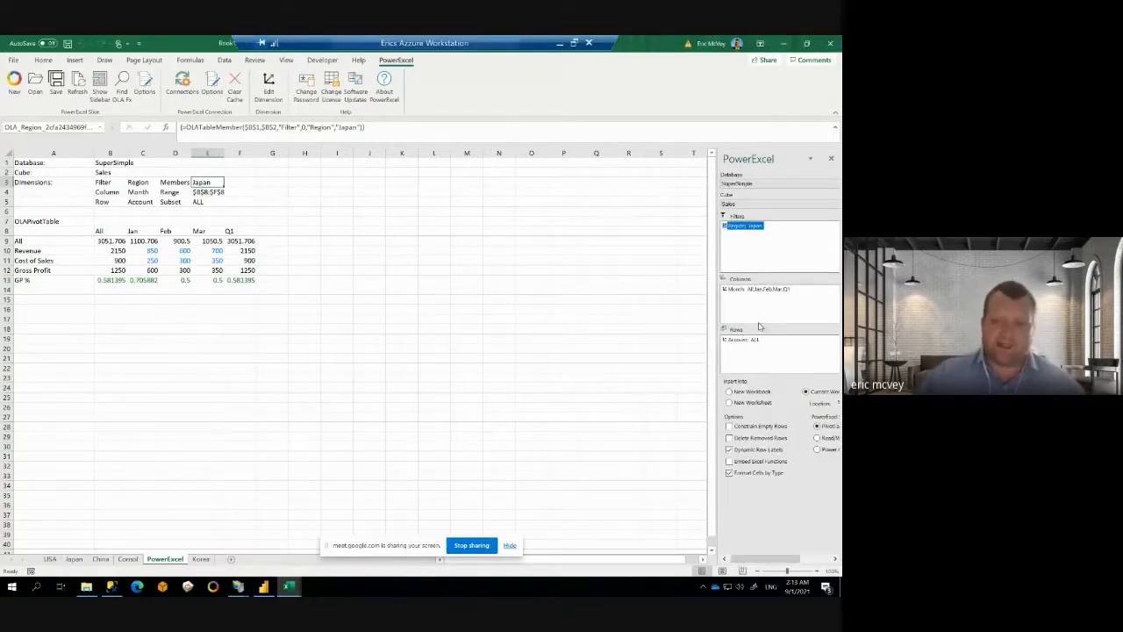
left_click_drag(760, 325, 740, 353)
Step: Replace ALL in the Region row members with Total Asia, Japan, China and Korea, in that order
double_click(741, 340)
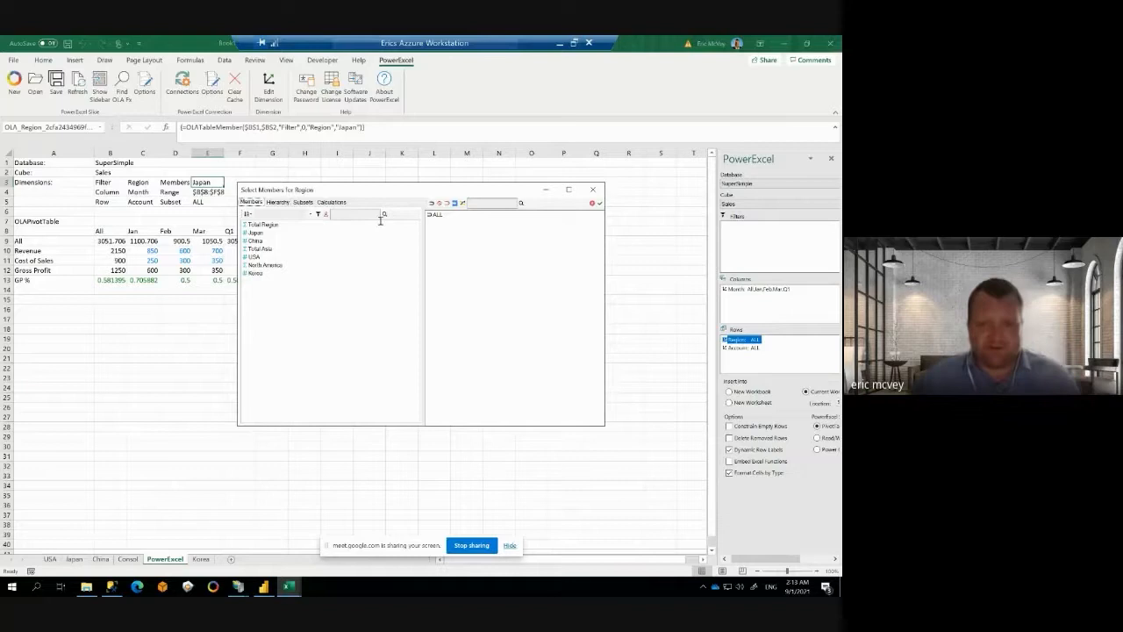
left_click(431, 202)
left_click(262, 232)
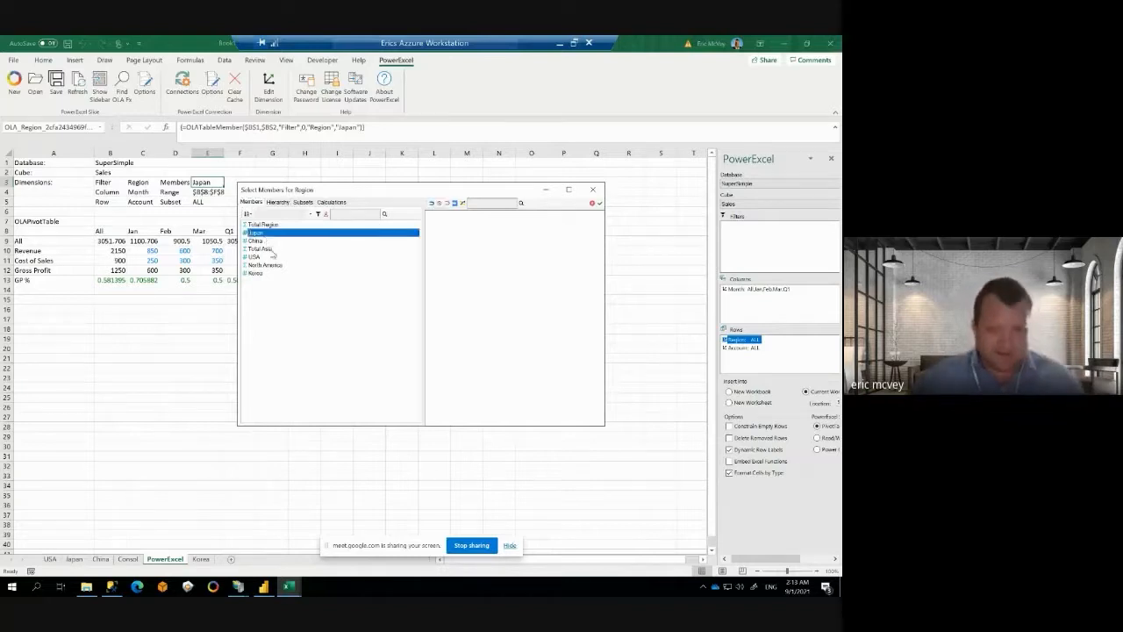
left_click(263, 249, "shift")
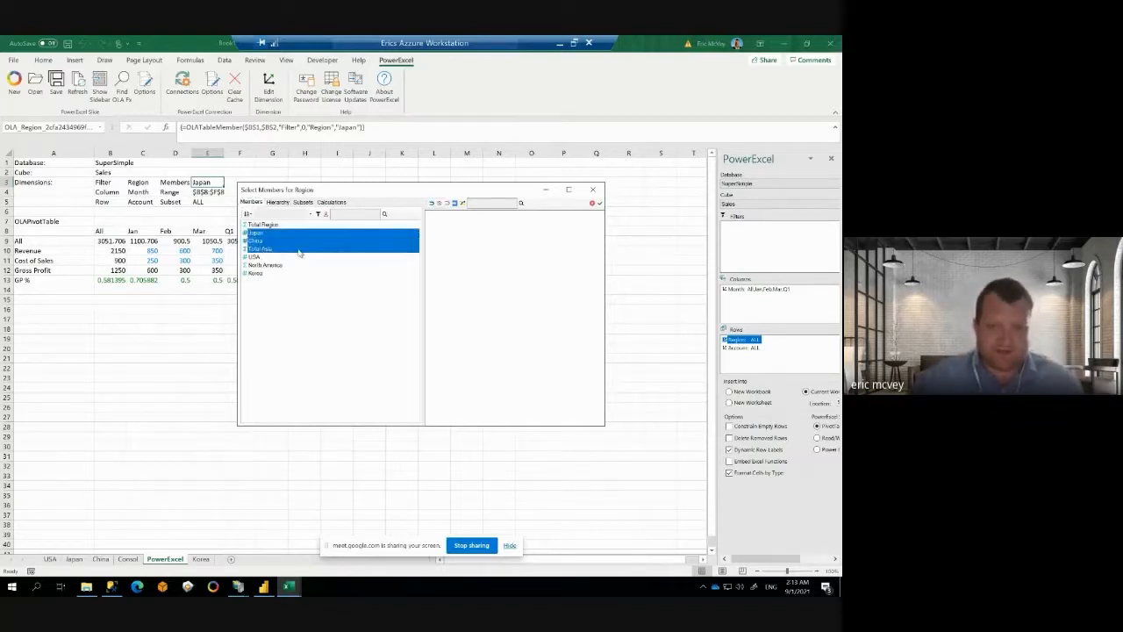
left_click_drag(300, 251, 456, 267)
left_click(256, 274)
left_click_drag(257, 274, 443, 238)
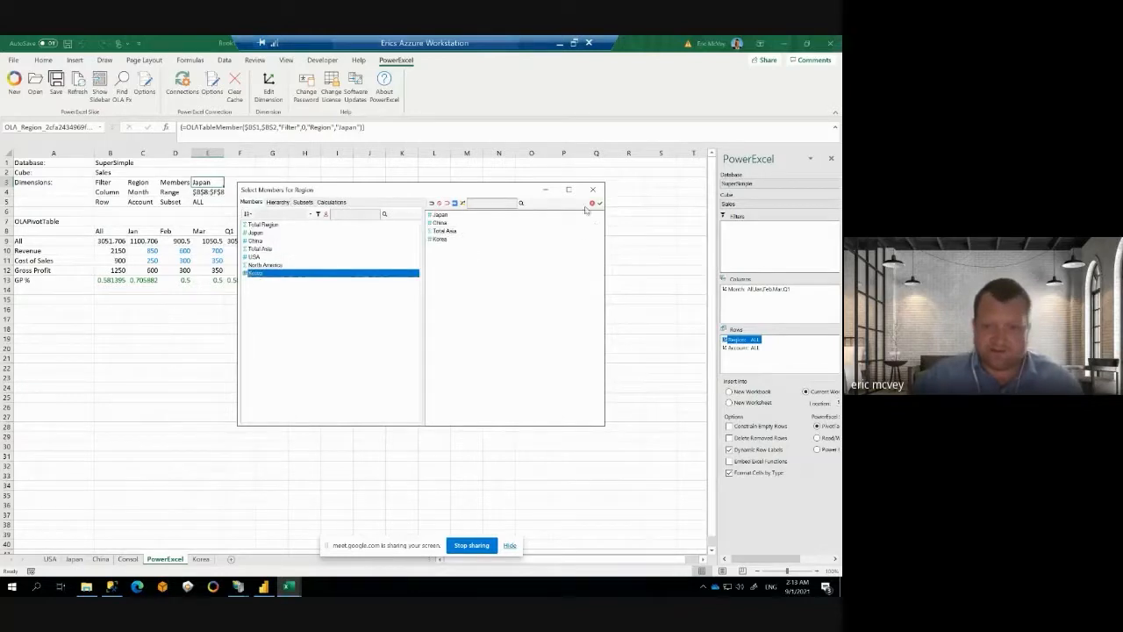
left_click(441, 230)
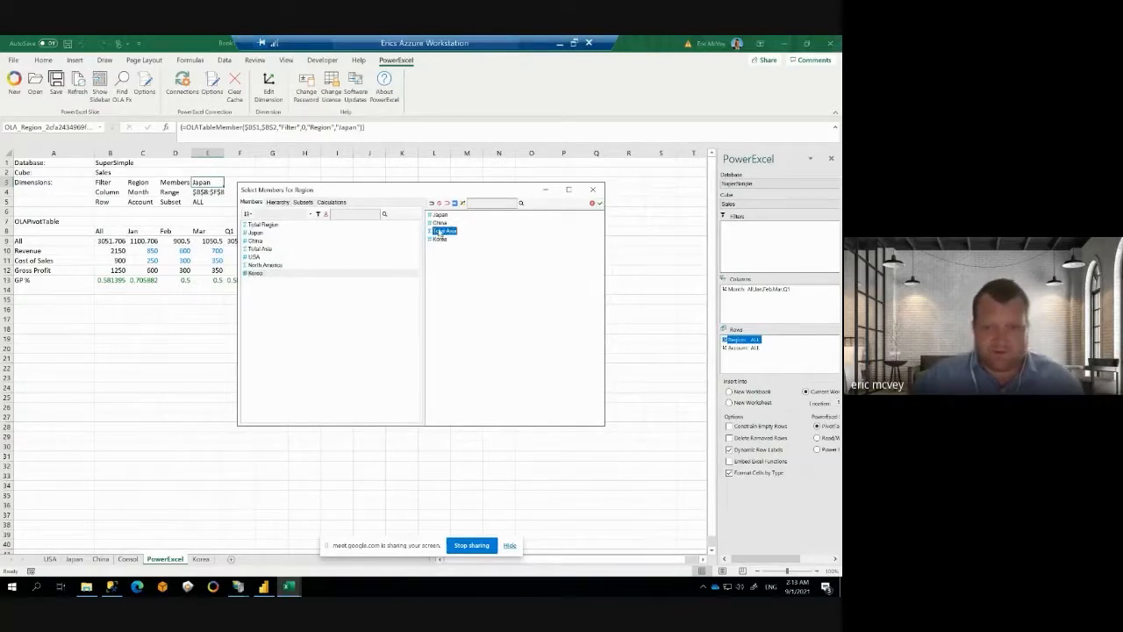
left_click_drag(441, 233, 440, 215)
left_click(601, 202)
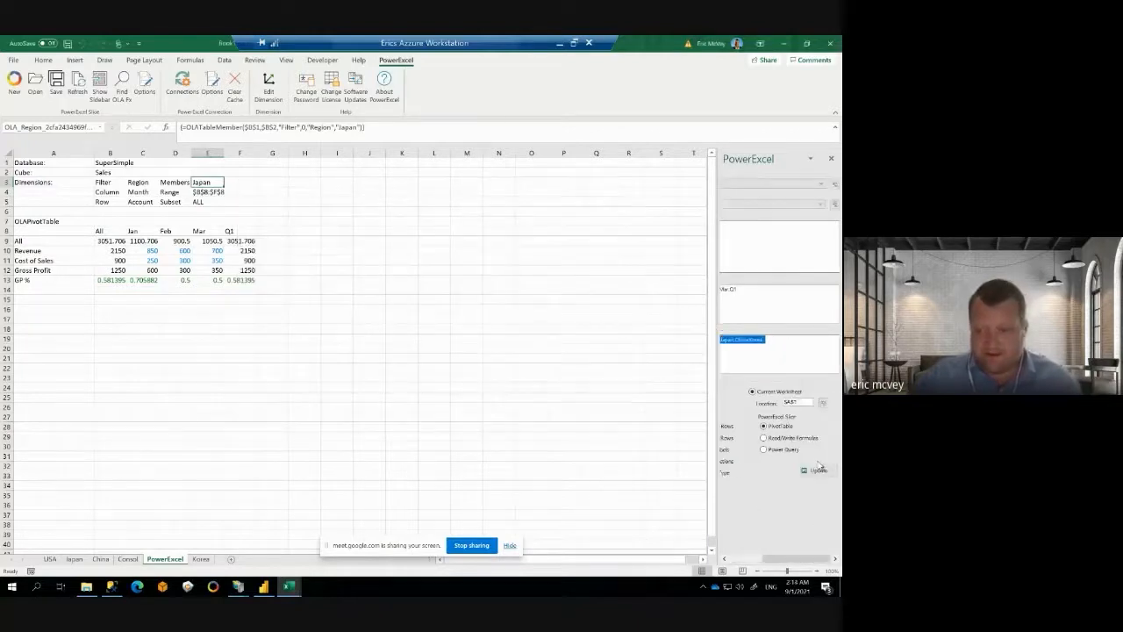
Step: Update the slice in the current worksheet and widen column B to fit the account labels
left_click(818, 468)
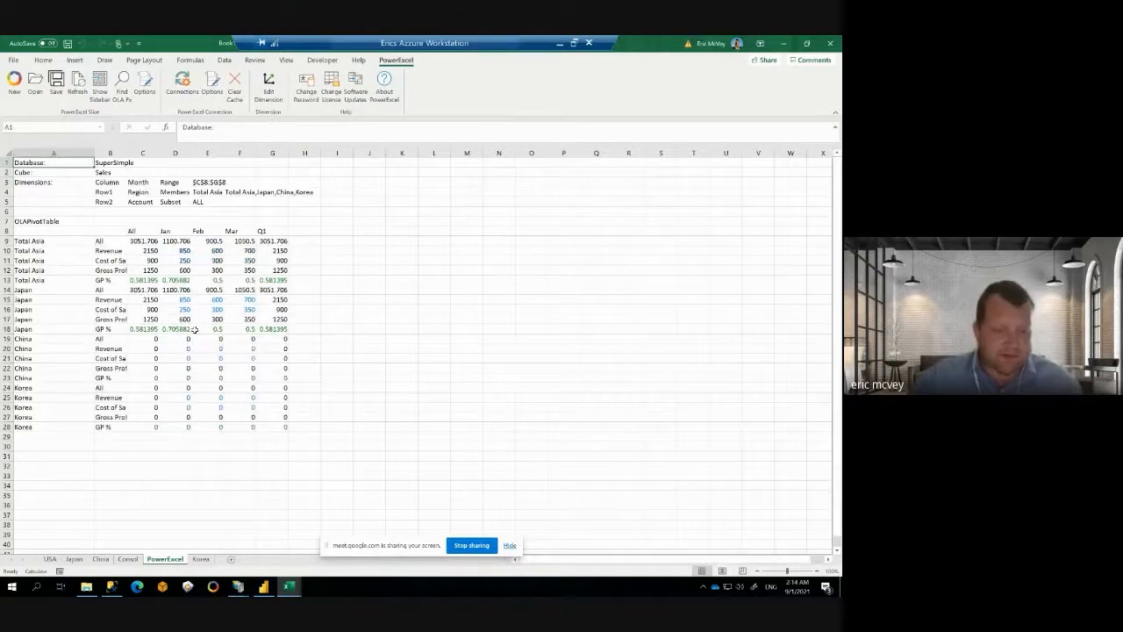
left_click_drag(127, 152, 177, 155)
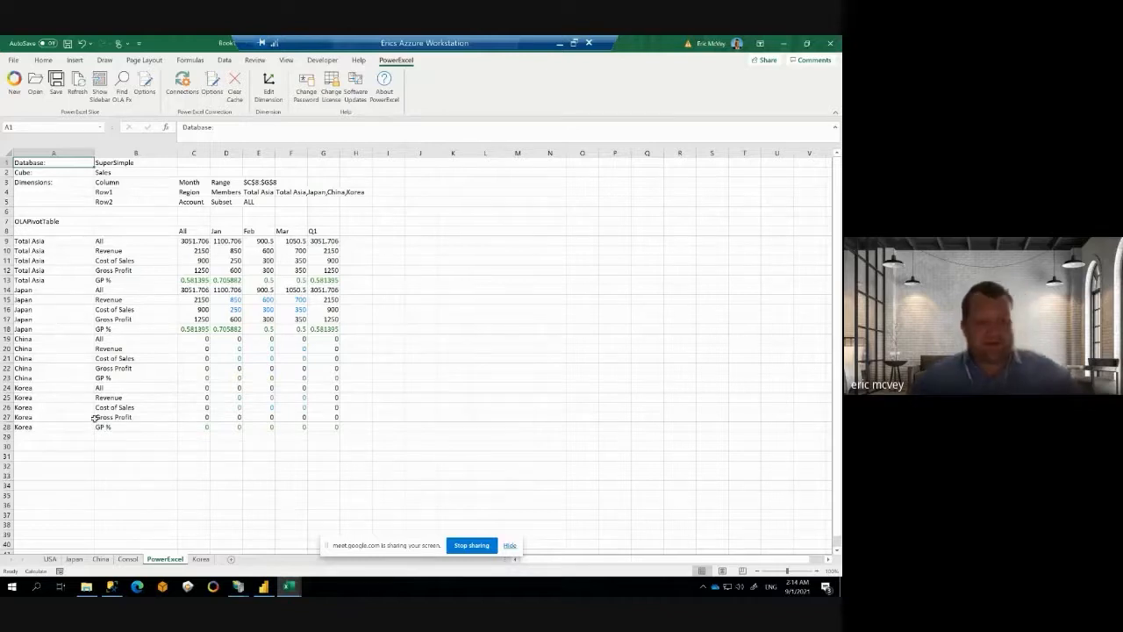
Step: Review the China sheet for comparison, and examine the GP % rows of Total Asia and Japan in the PowerExcel slice
left_click(101, 558)
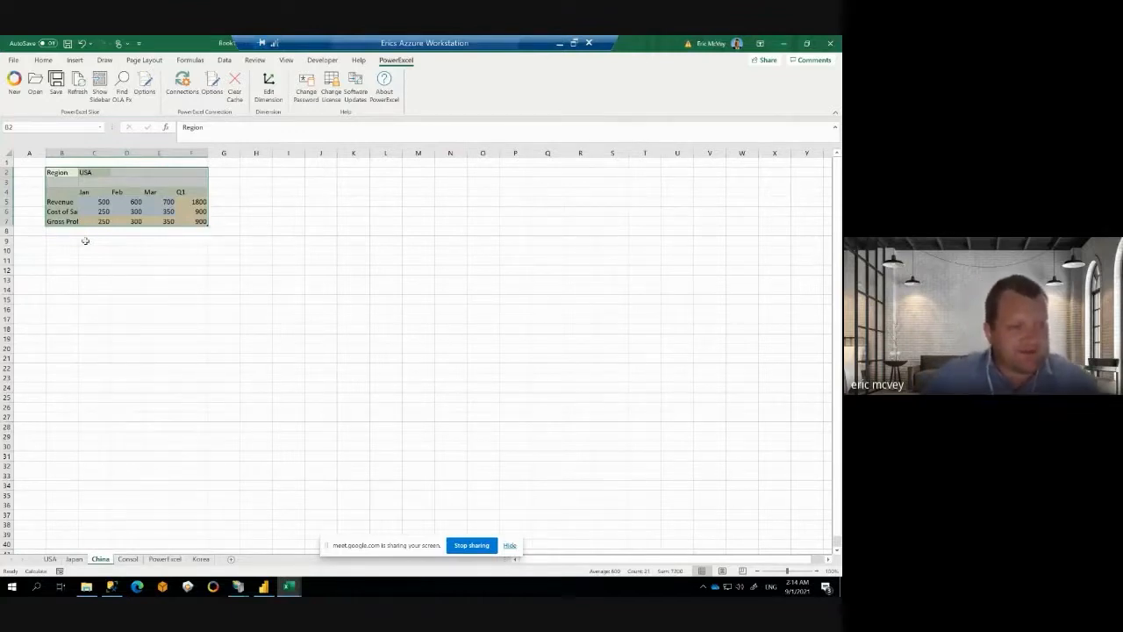
left_click(165, 559)
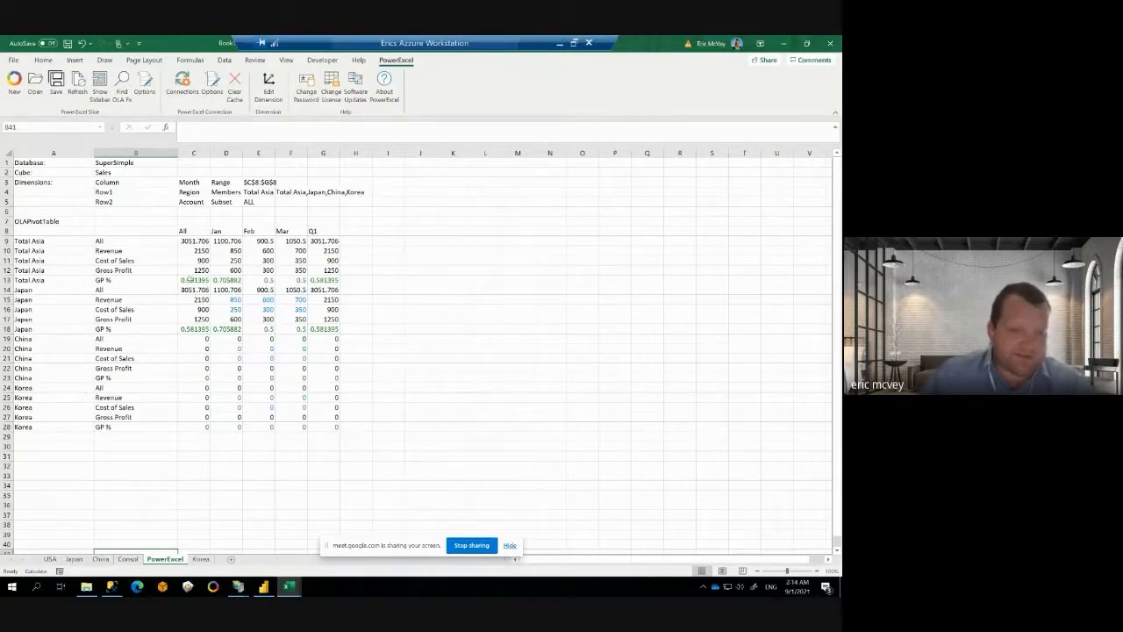
left_click_drag(190, 279, 325, 280)
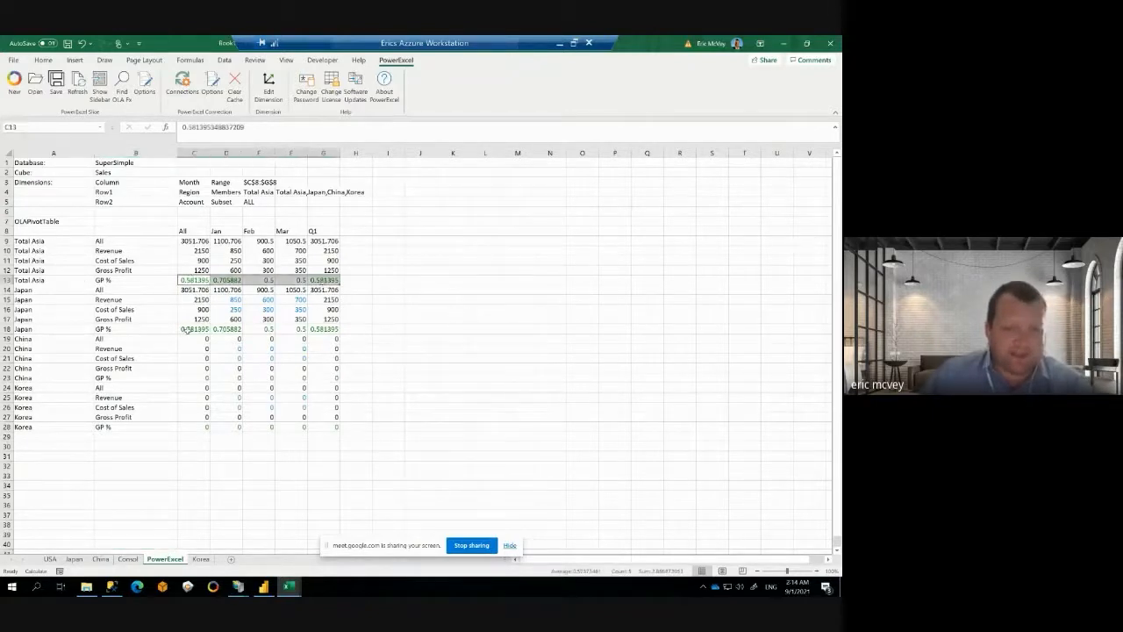
left_click_drag(187, 330, 325, 330)
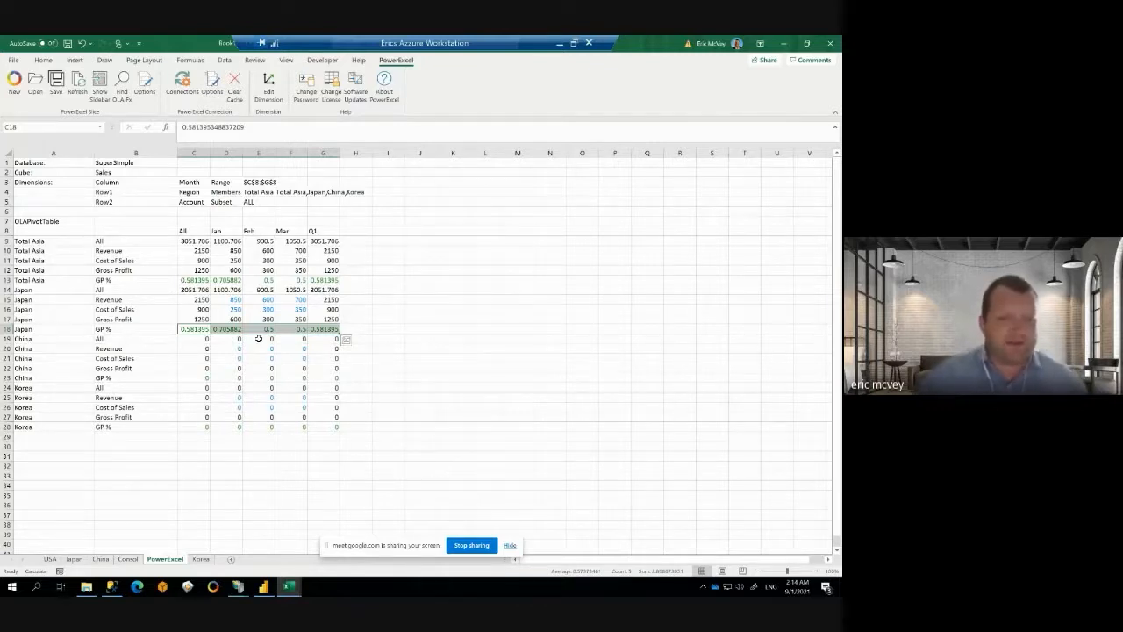
Step: Enter China's January figures in the slice: Revenue 300 and Cost of Sales 125
left_click(229, 350)
type("300")
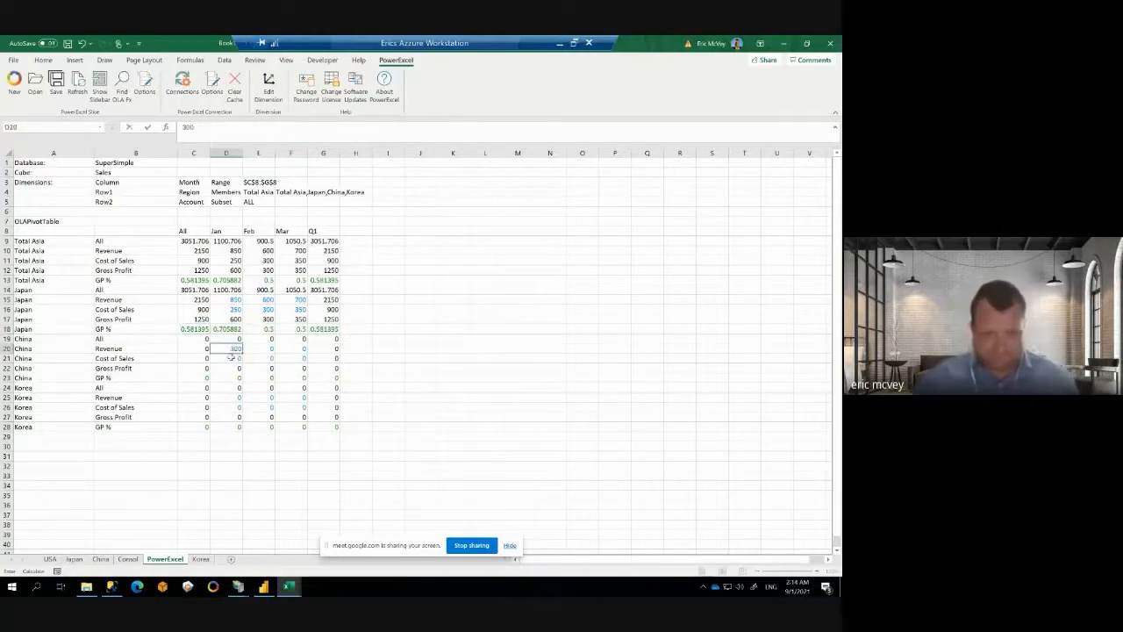
key("Return")
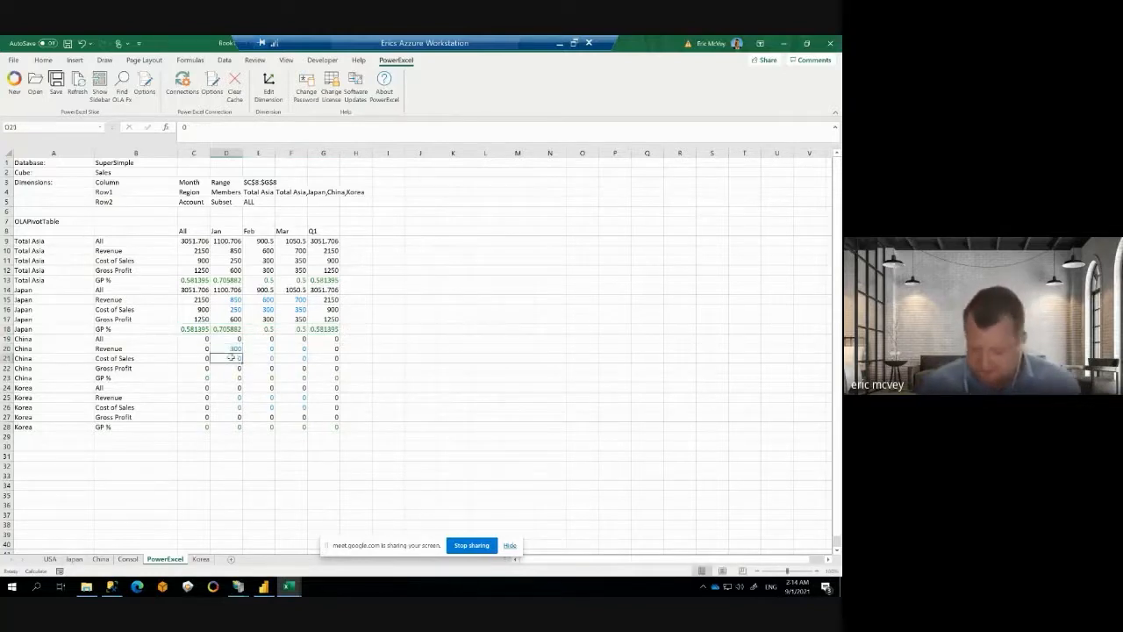
type("250")
key("Return")
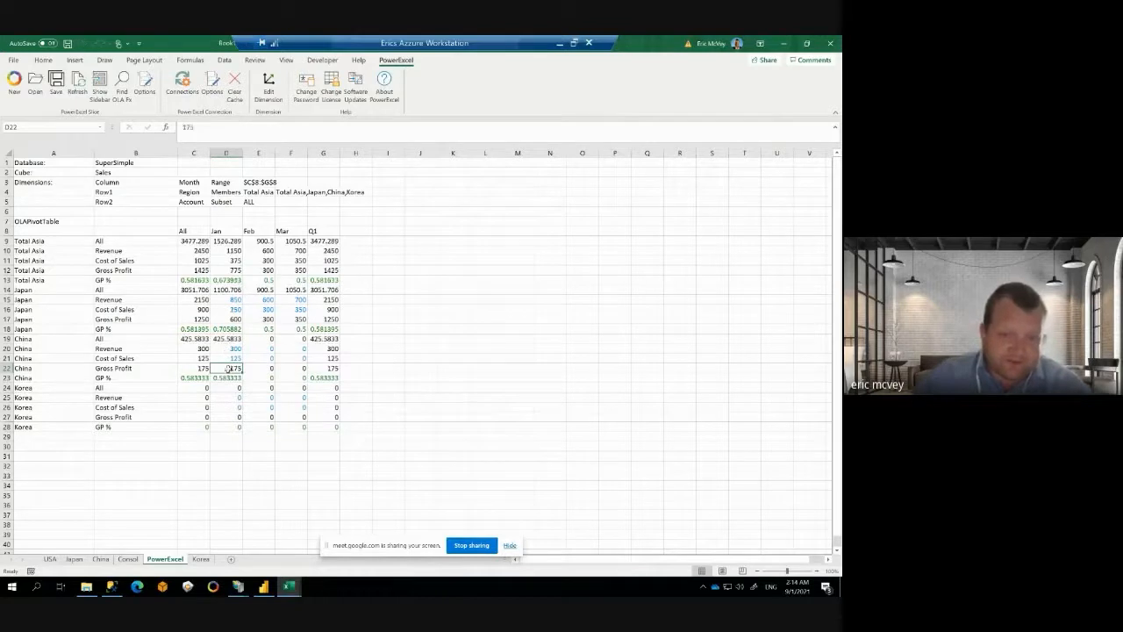
Step: Check the January GP % cells of China, Japan and Total Asia
left_click(226, 378)
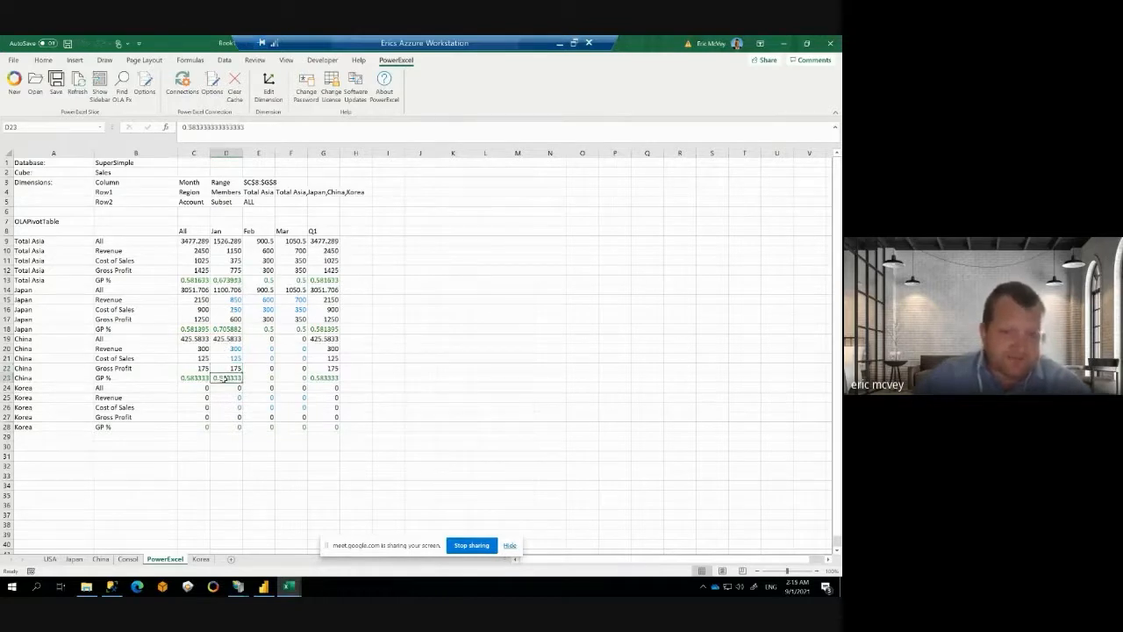
left_click(225, 329)
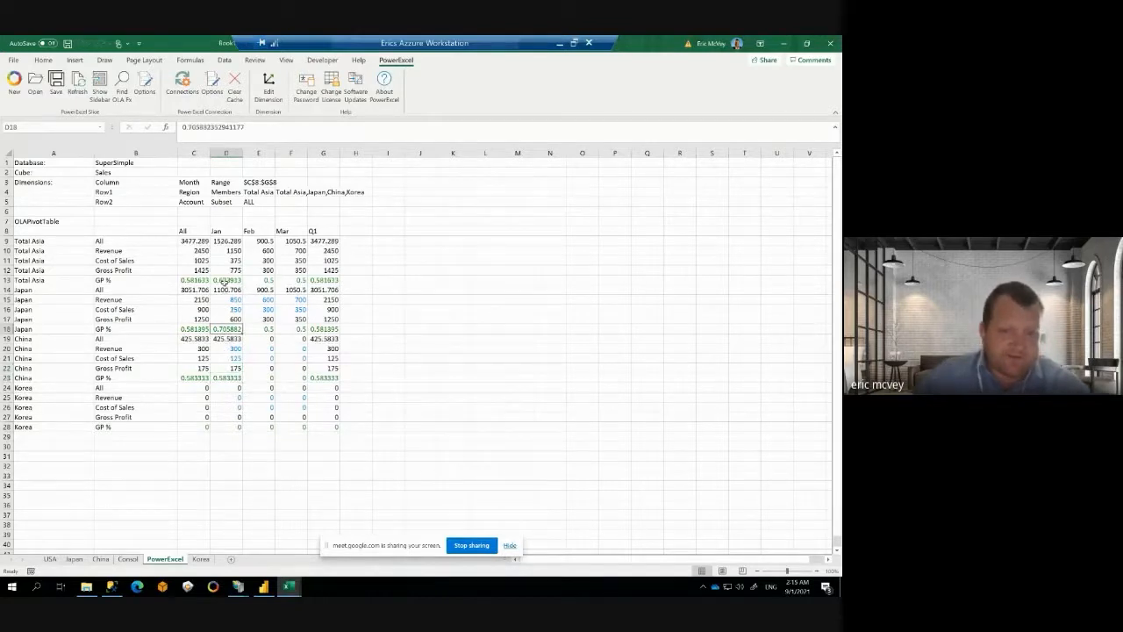
left_click(225, 281)
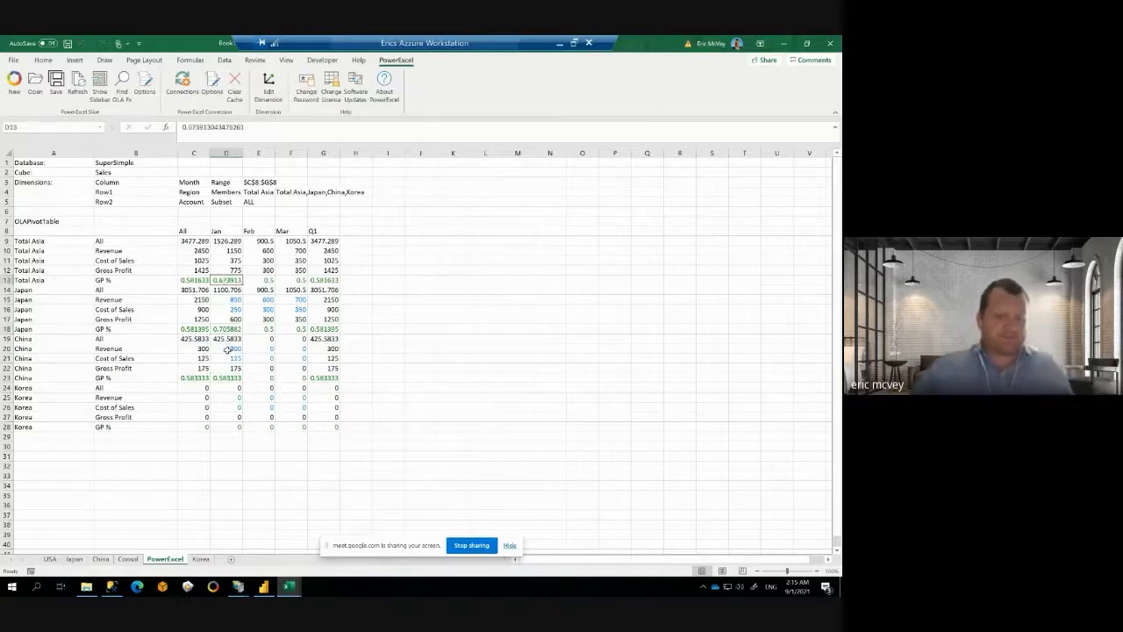